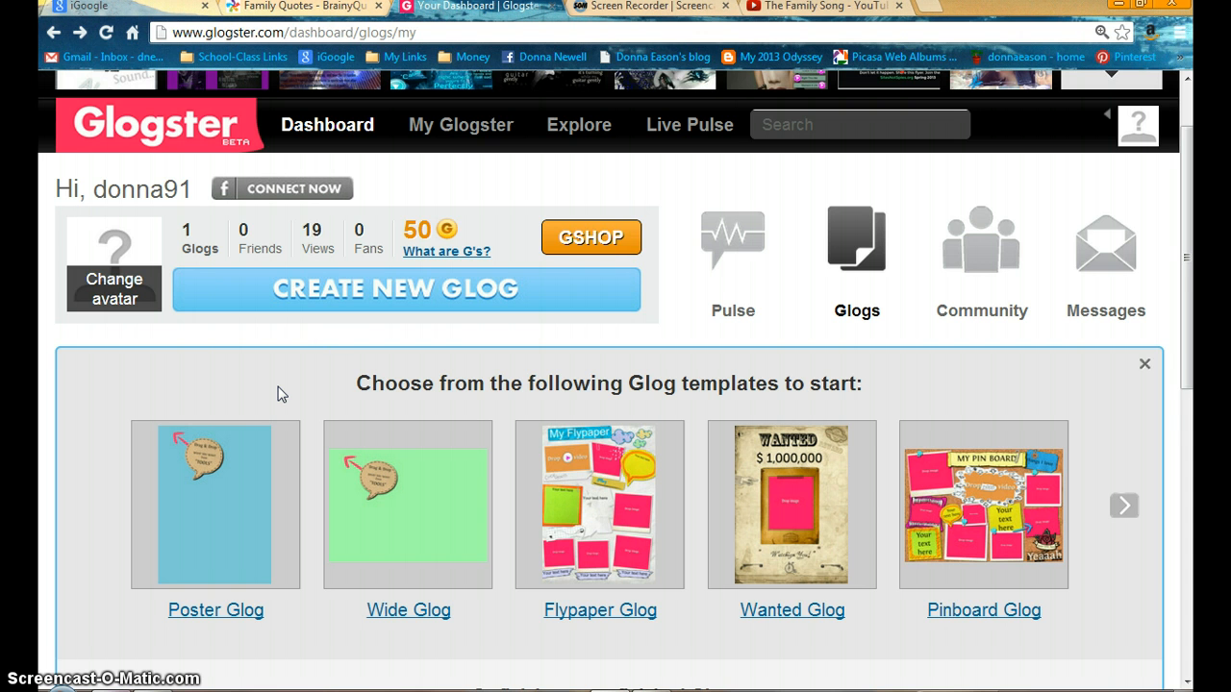
# Step: Create a new glog from the Poster Glog template
pyautogui.click(308, 388)
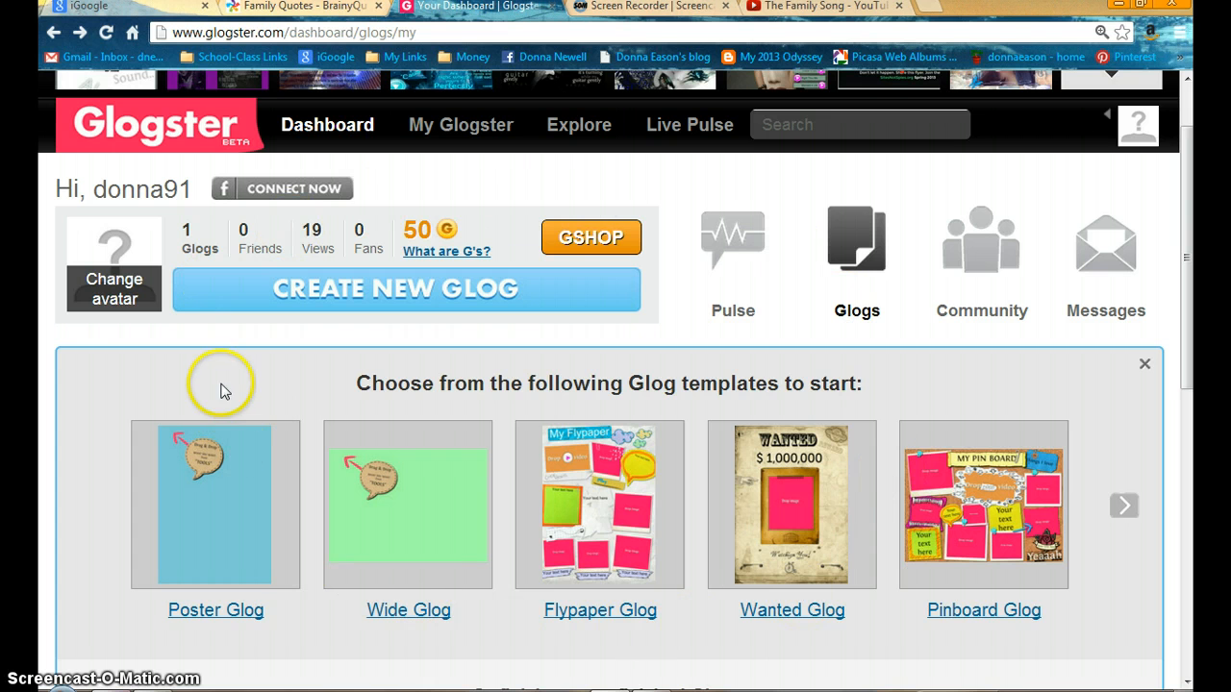
pyautogui.click(402, 299)
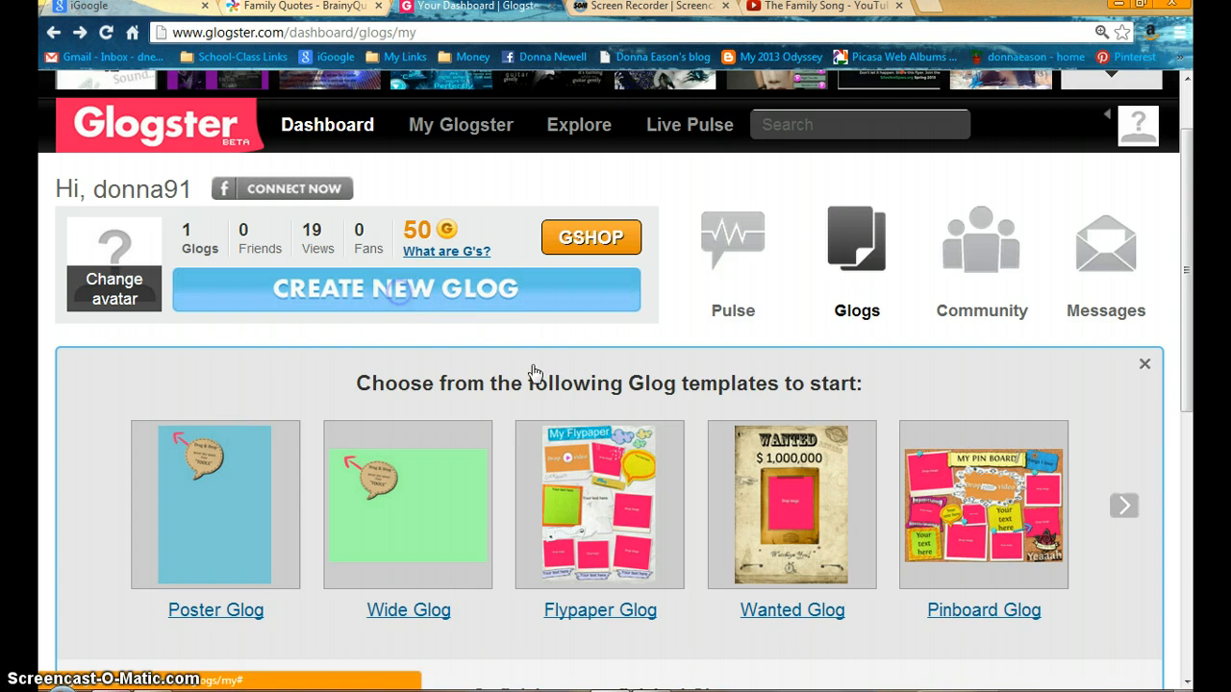
pyautogui.click(429, 288)
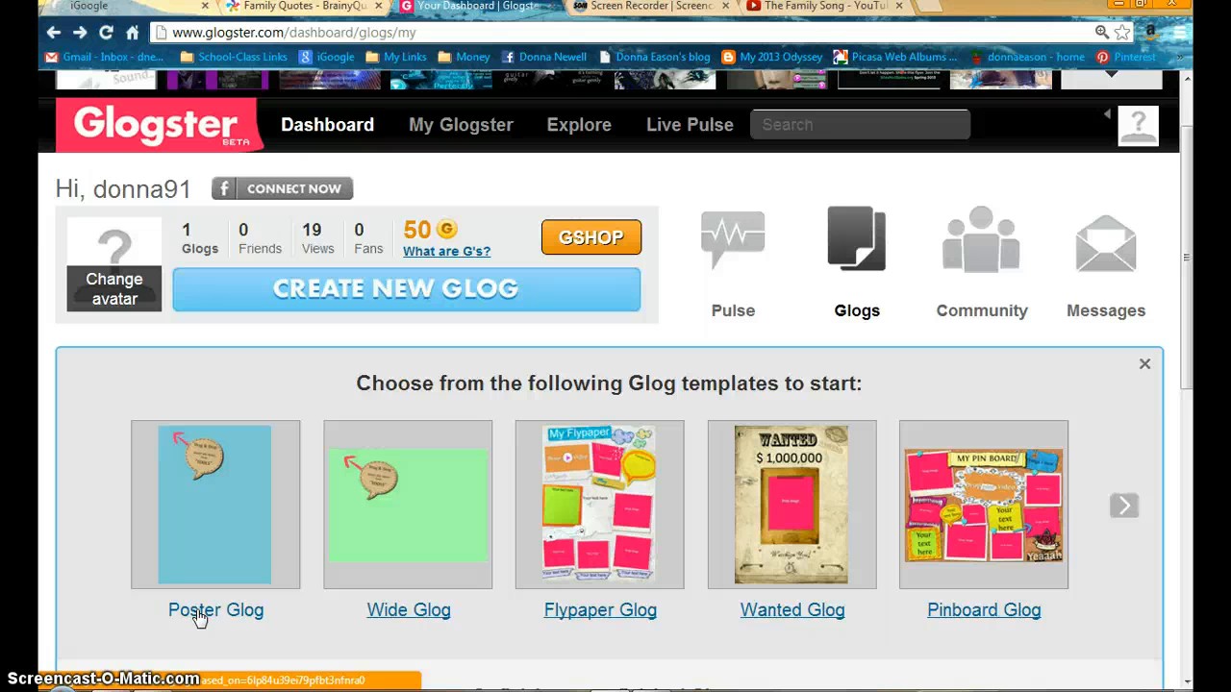
pyautogui.click(240, 589)
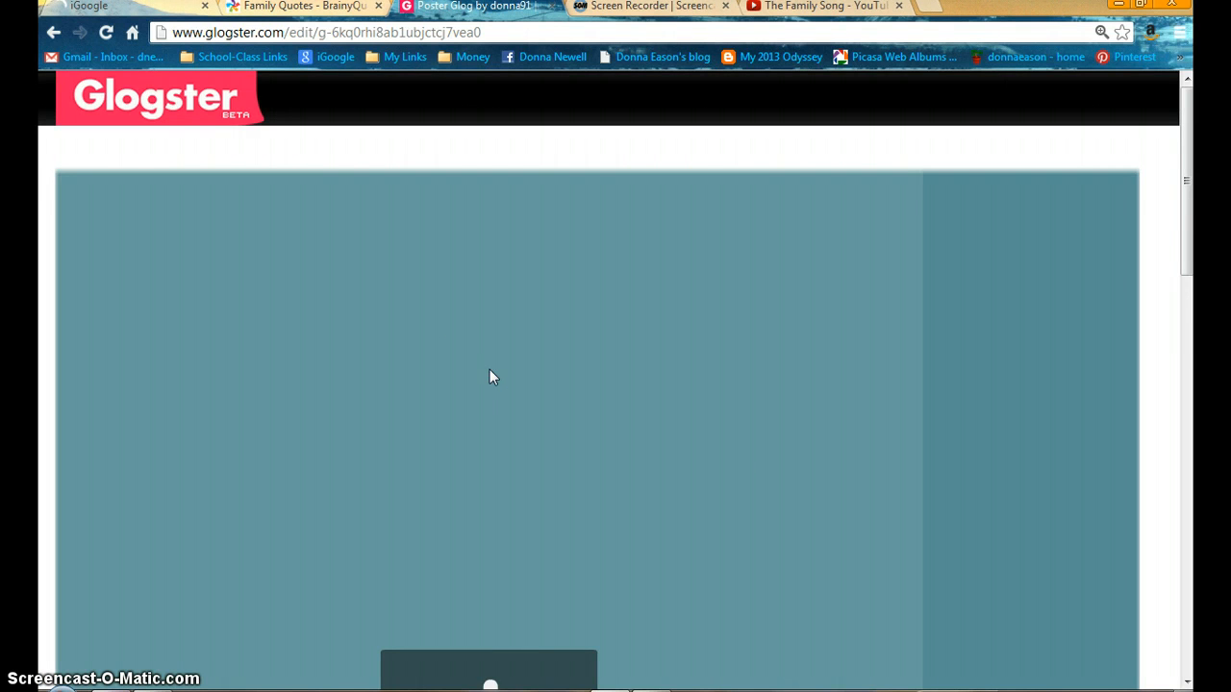
# Step: Delete the template's speech bubble and pink arrow from the poster
pyautogui.scroll(-3, 740, 526)
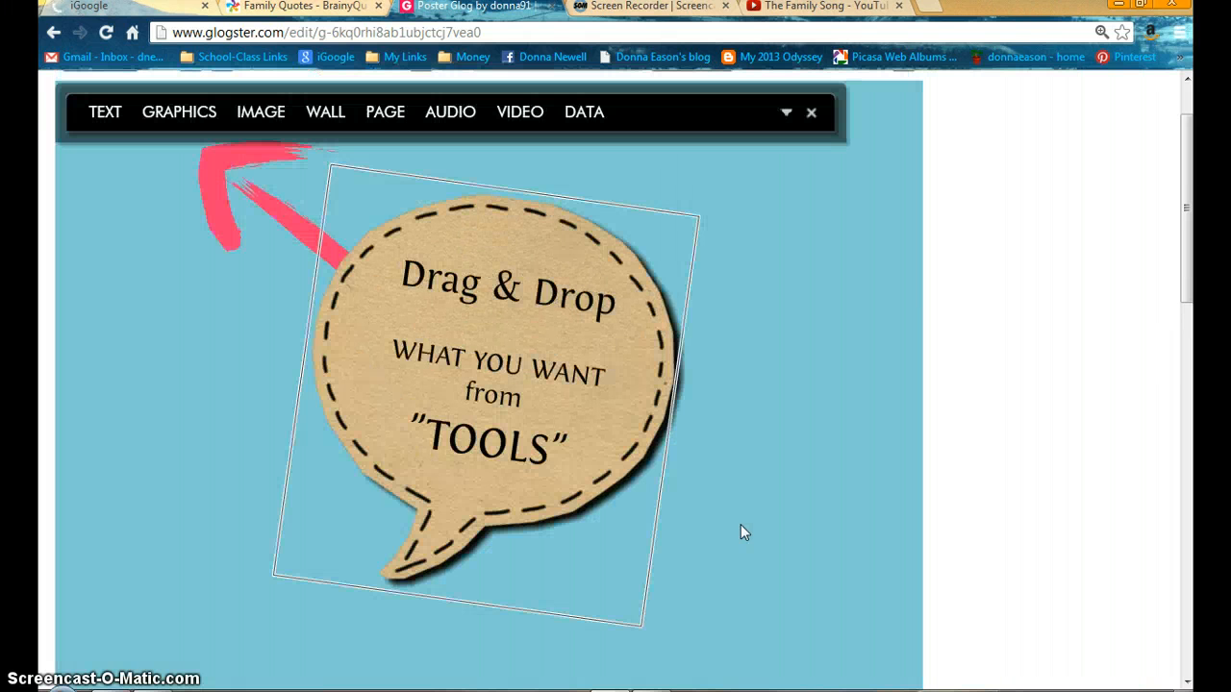
pyautogui.click(547, 321)
pyautogui.click(563, 584)
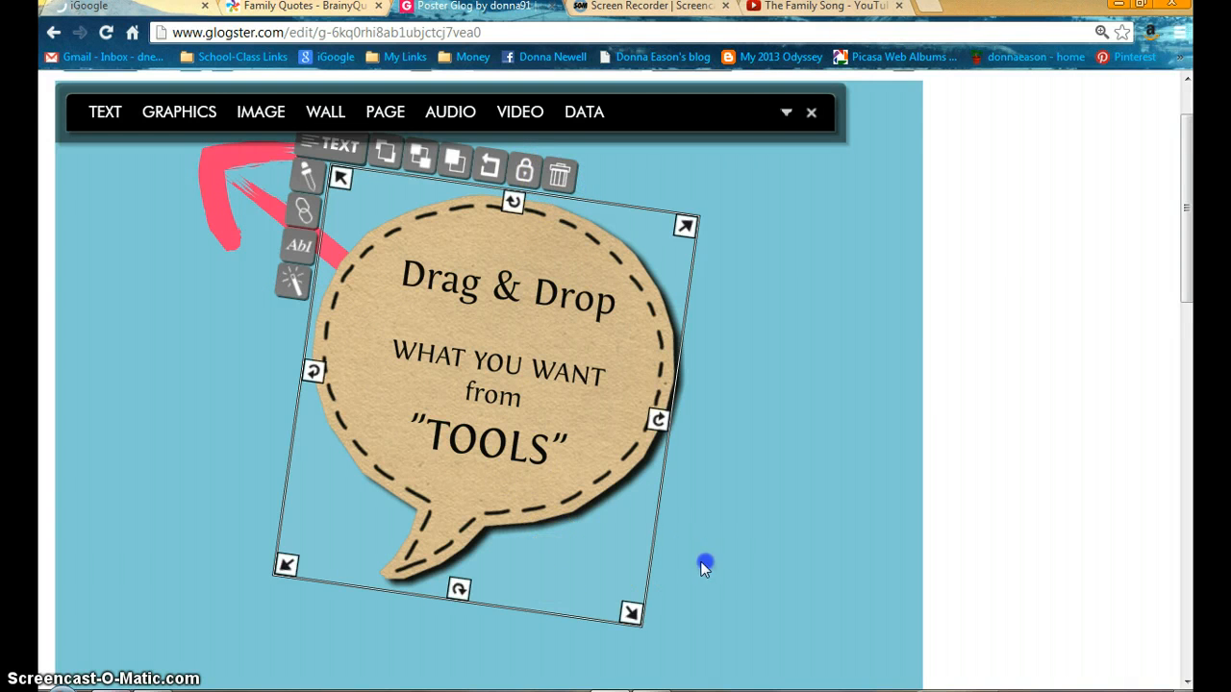
pyautogui.click(560, 178)
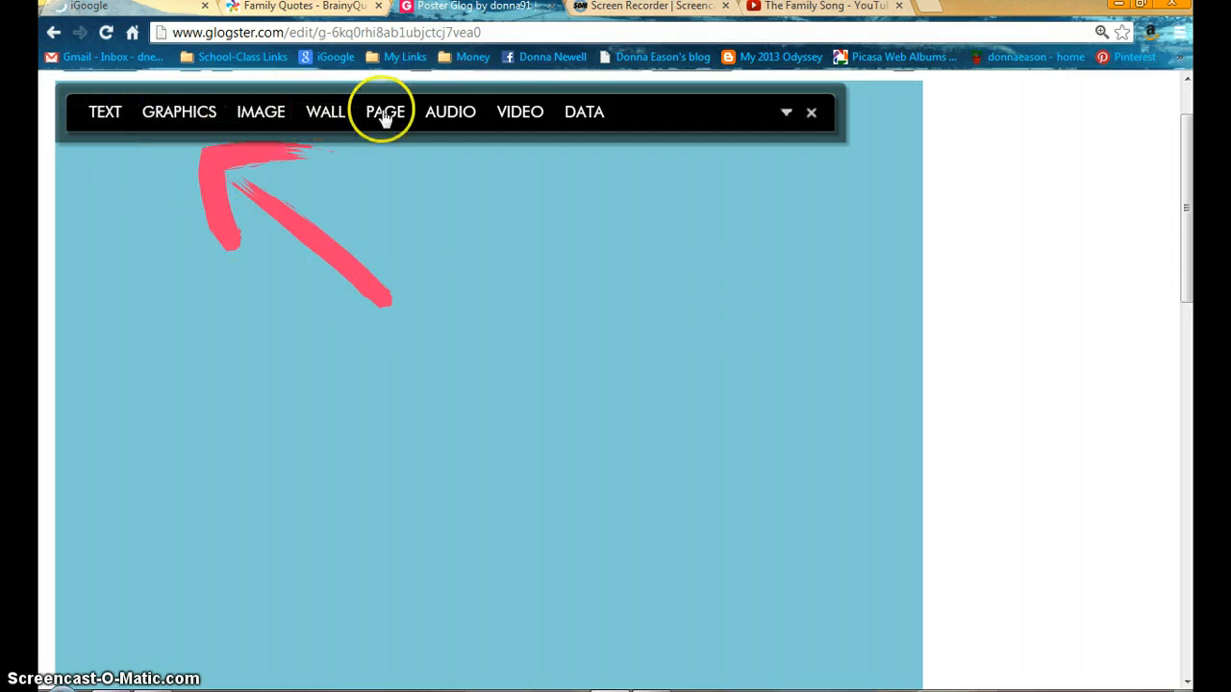
pyautogui.click(371, 292)
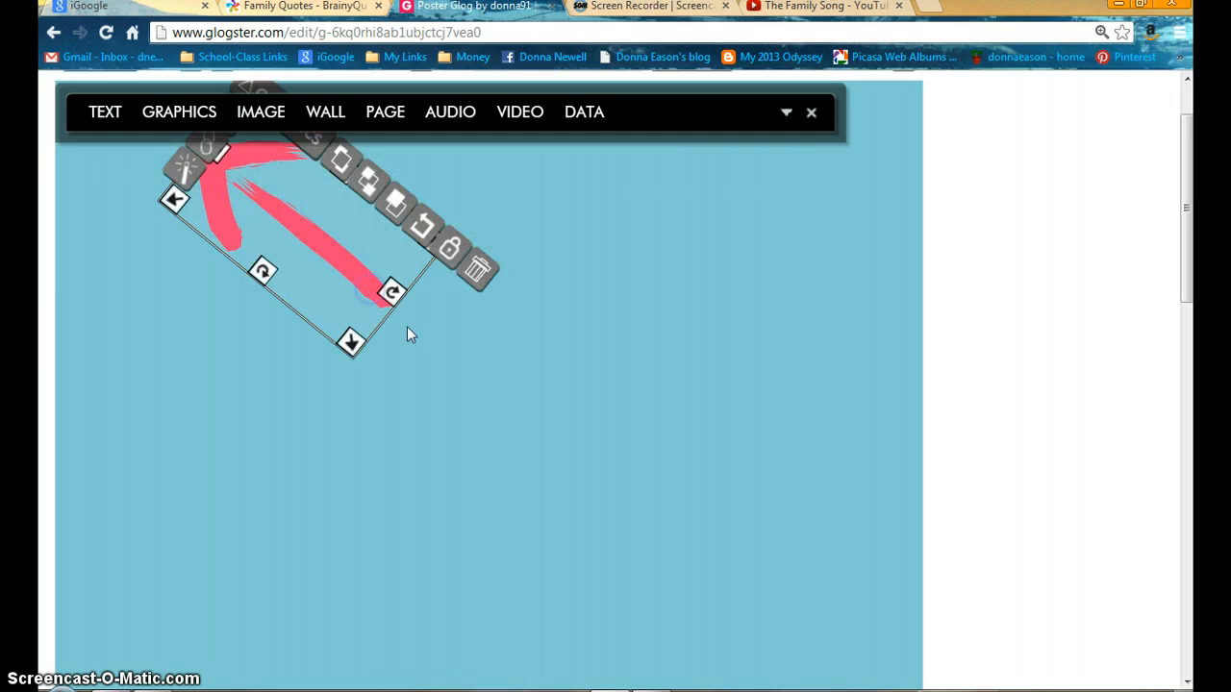
pyautogui.click(478, 273)
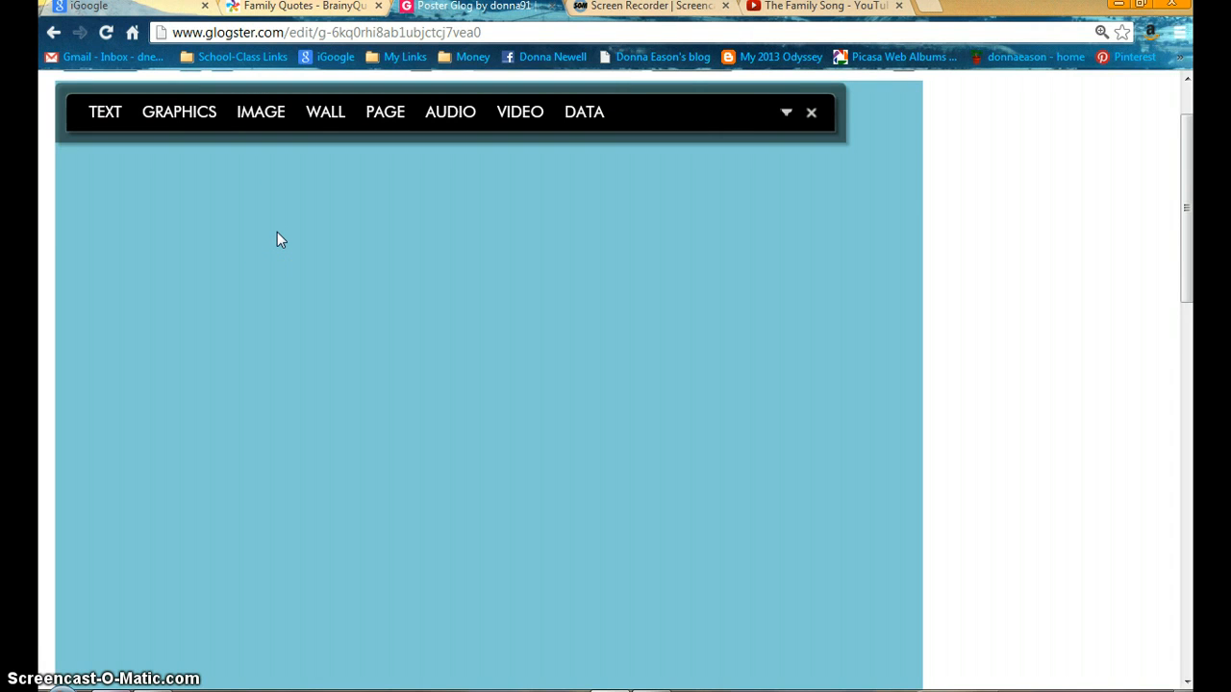
# Step: Start an image upload and browse to the "Images for Glogster" folder in the Pictures library
pyautogui.click(280, 173)
pyautogui.click(261, 113)
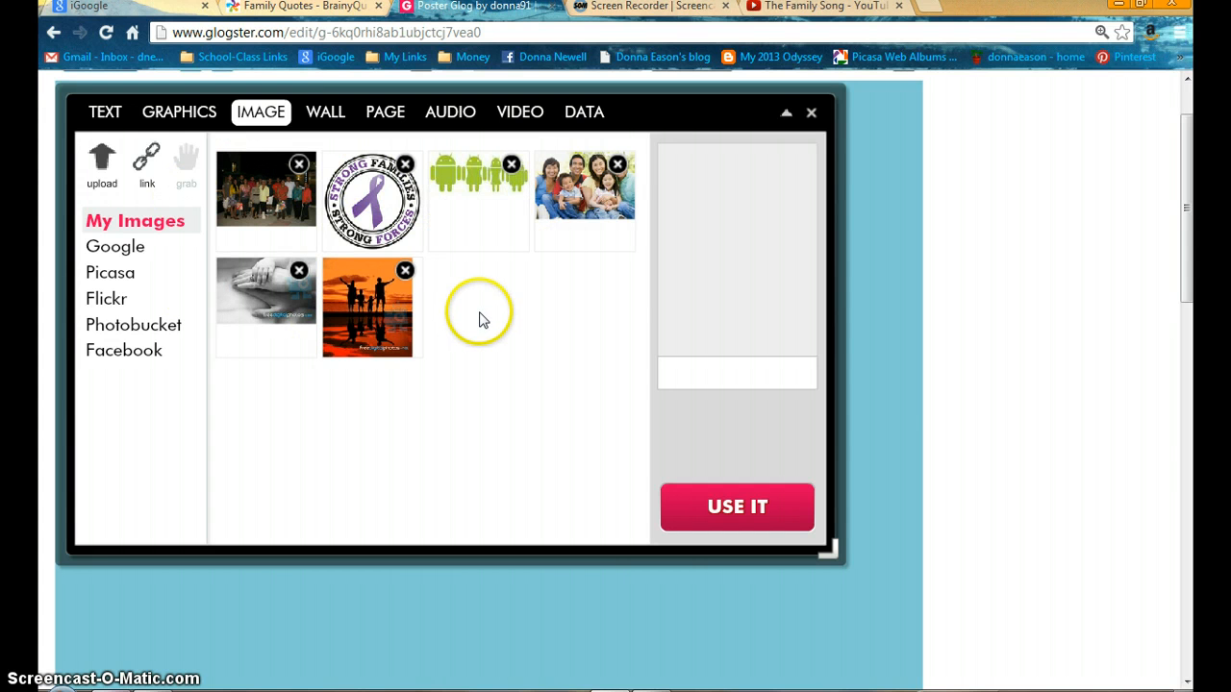
pyautogui.click(102, 185)
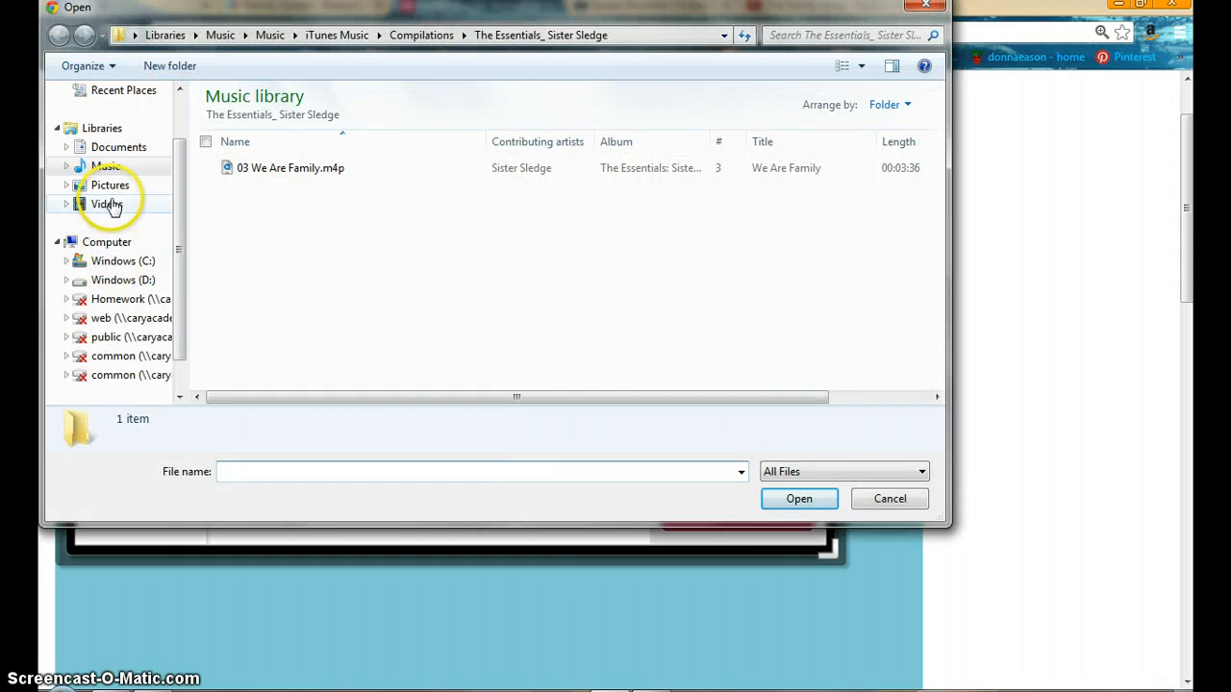
pyautogui.click(112, 187)
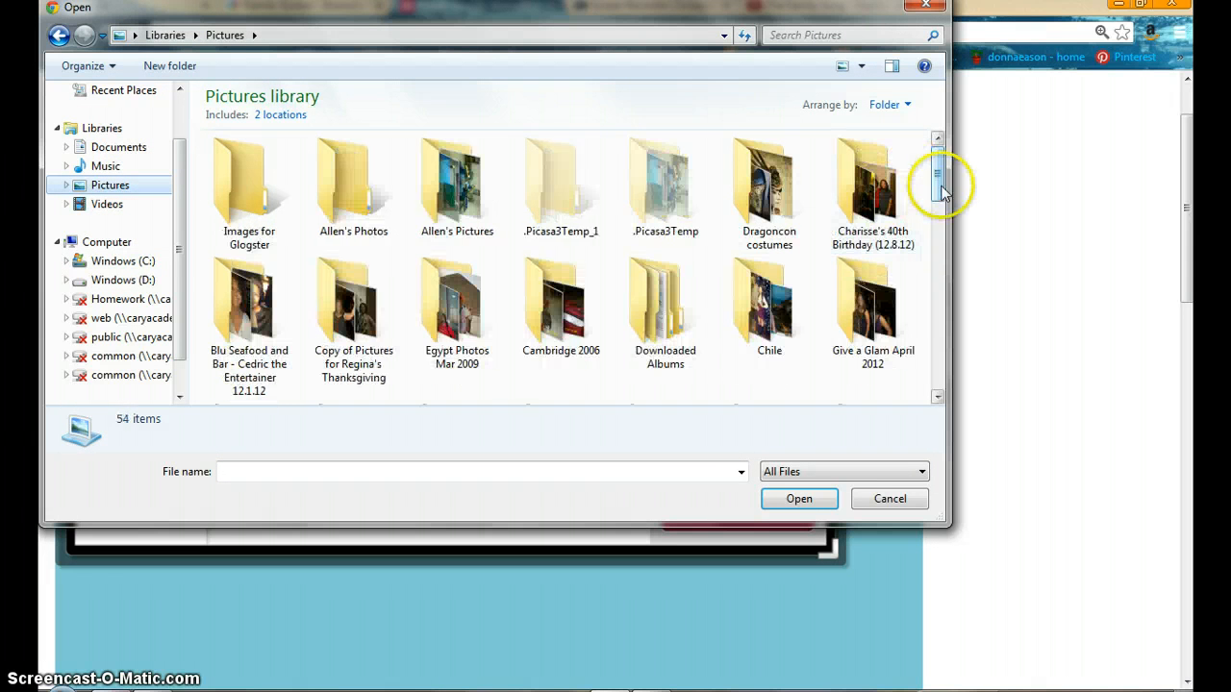
pyautogui.click(262, 197)
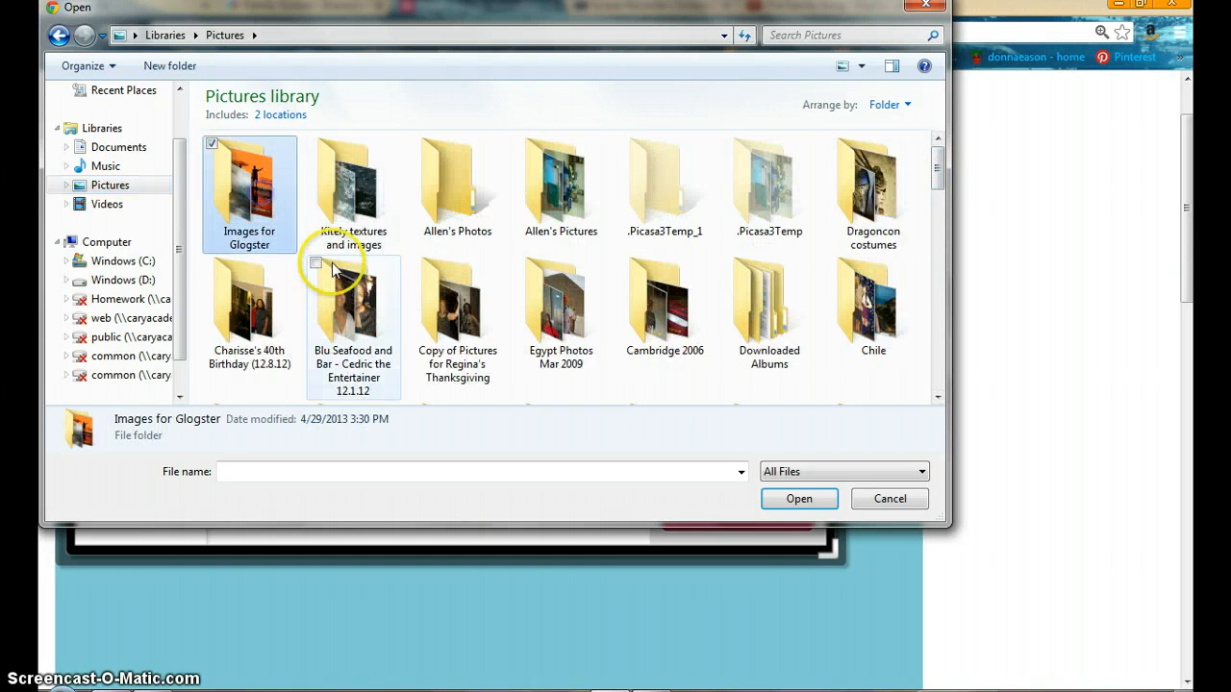
pyautogui.click(265, 217)
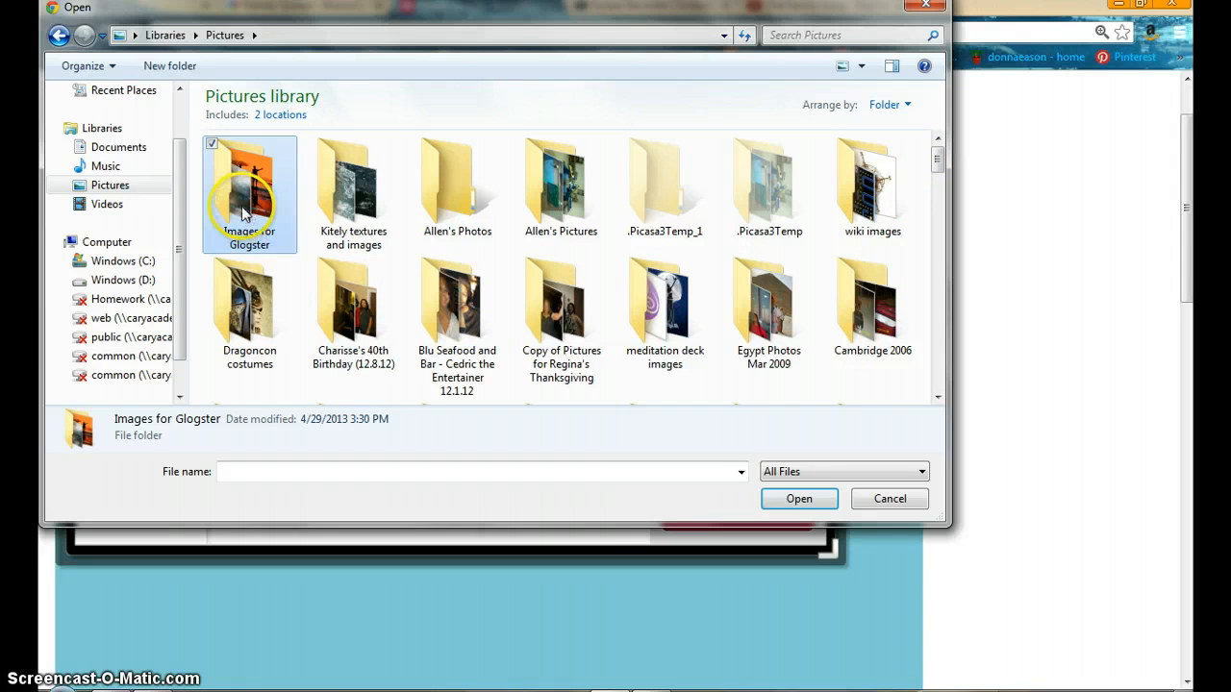
pyautogui.doubleClick(246, 204)
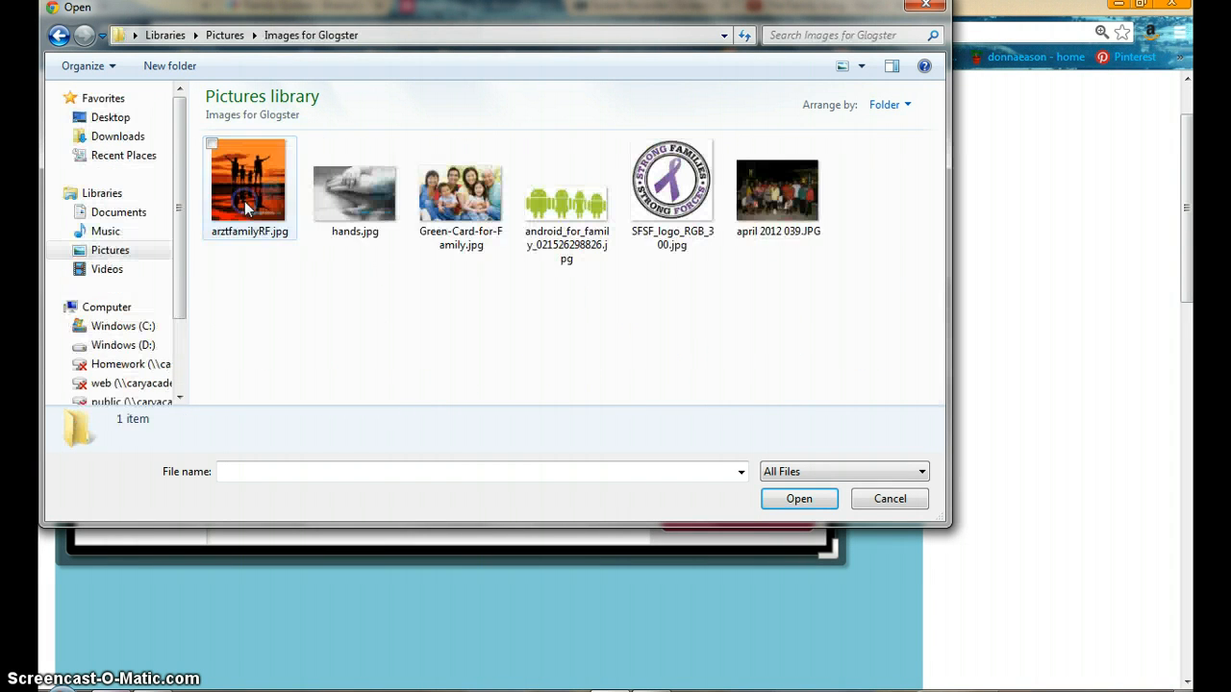
# Step: Select all six pictures in the folder, from arztfamilyRF.jpg to april 2012 039.JPG, and upload them
pyautogui.click(229, 146)
pyautogui.click(319, 144)
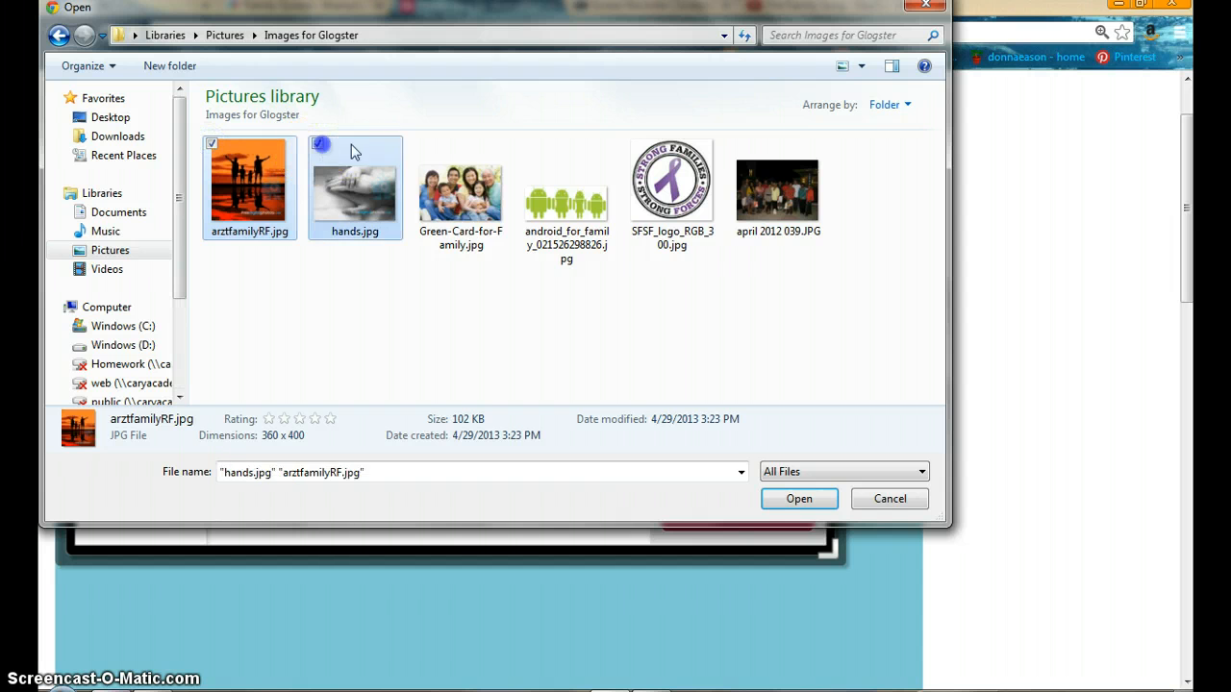
pyautogui.click(423, 144)
pyautogui.click(528, 145)
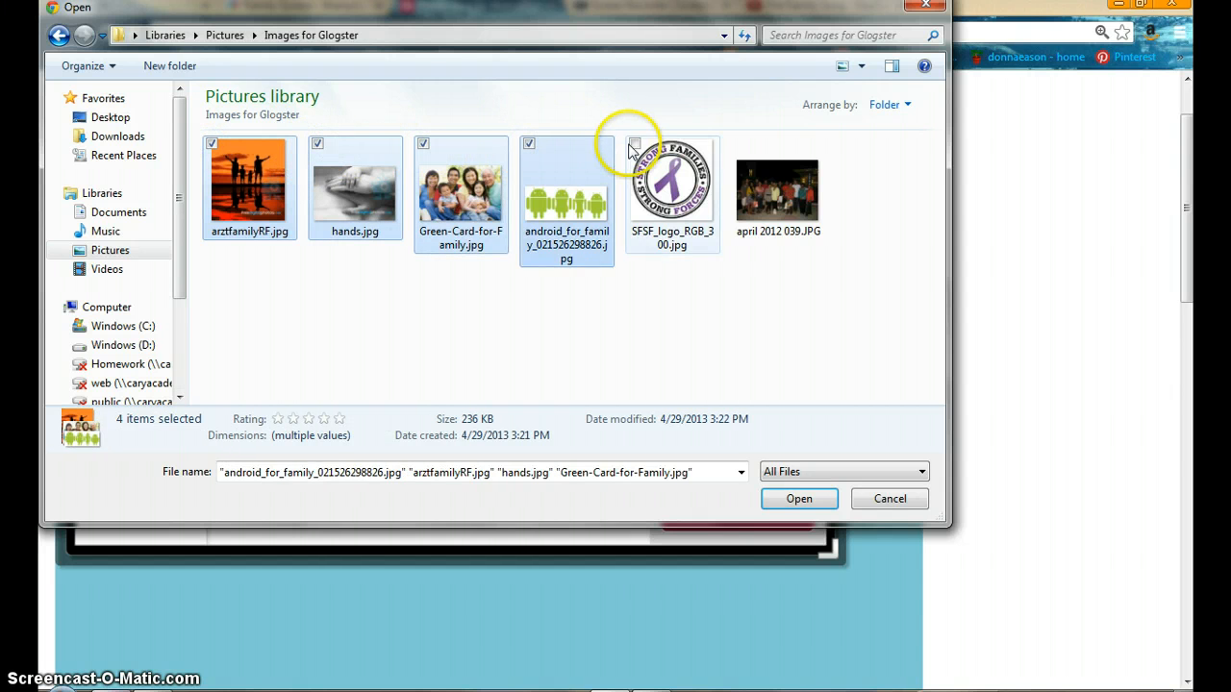
pyautogui.click(634, 144)
pyautogui.click(741, 147)
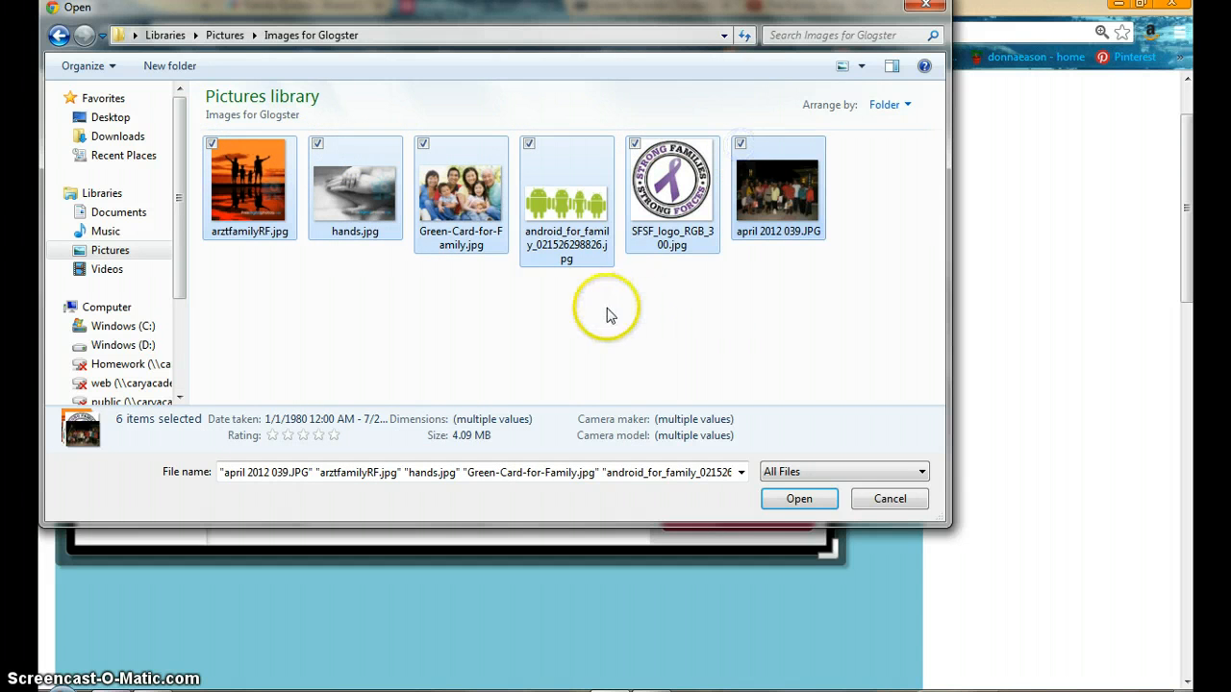
pyautogui.click(794, 499)
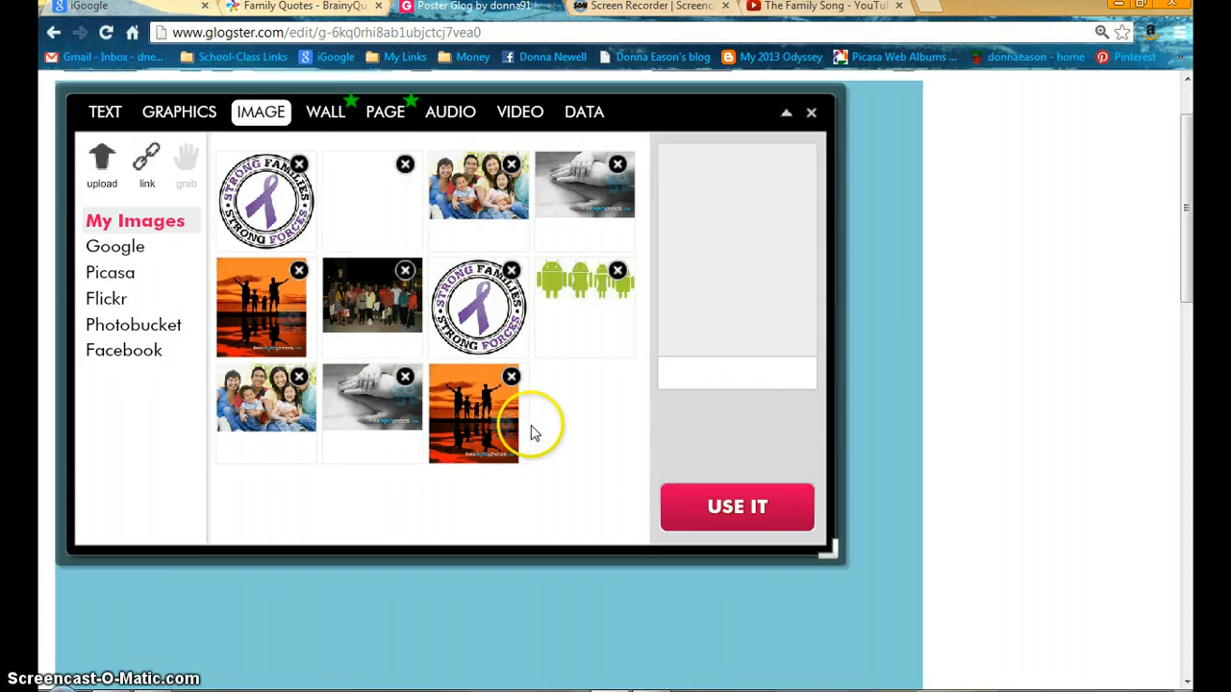
# Step: Delete the duplicate sunset family, hands, family portrait, android and Strong Families logo pictures from My Images
pyautogui.click(511, 377)
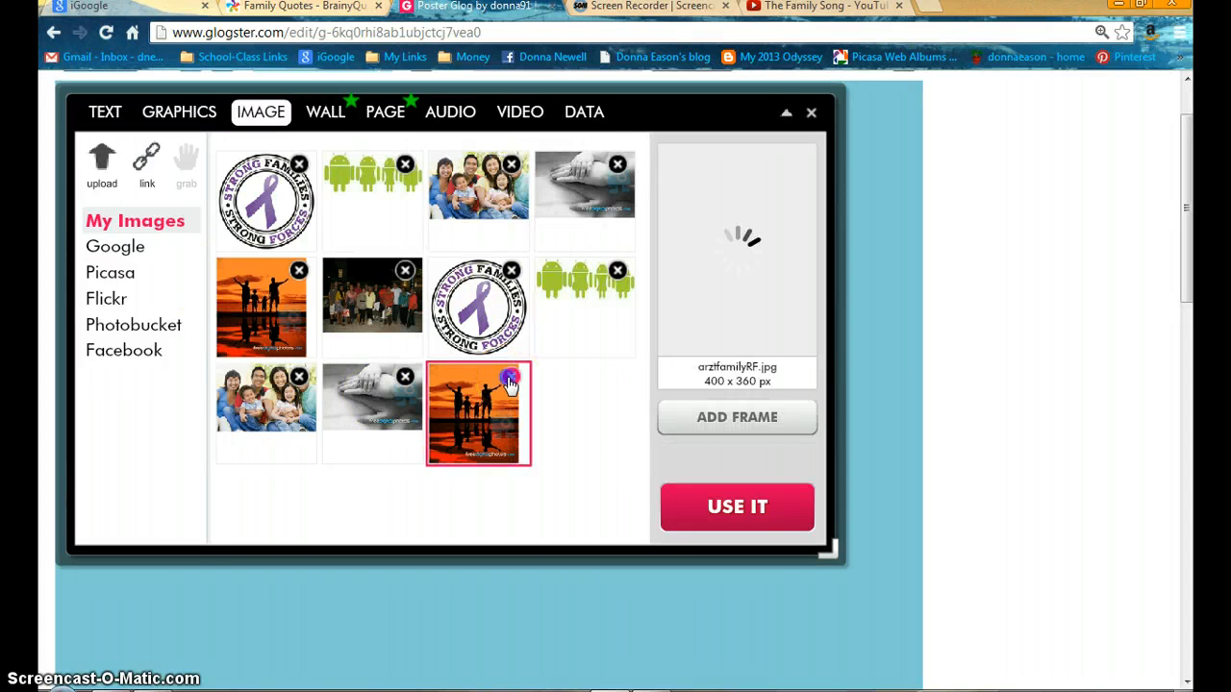
pyautogui.click(365, 392)
pyautogui.click(405, 377)
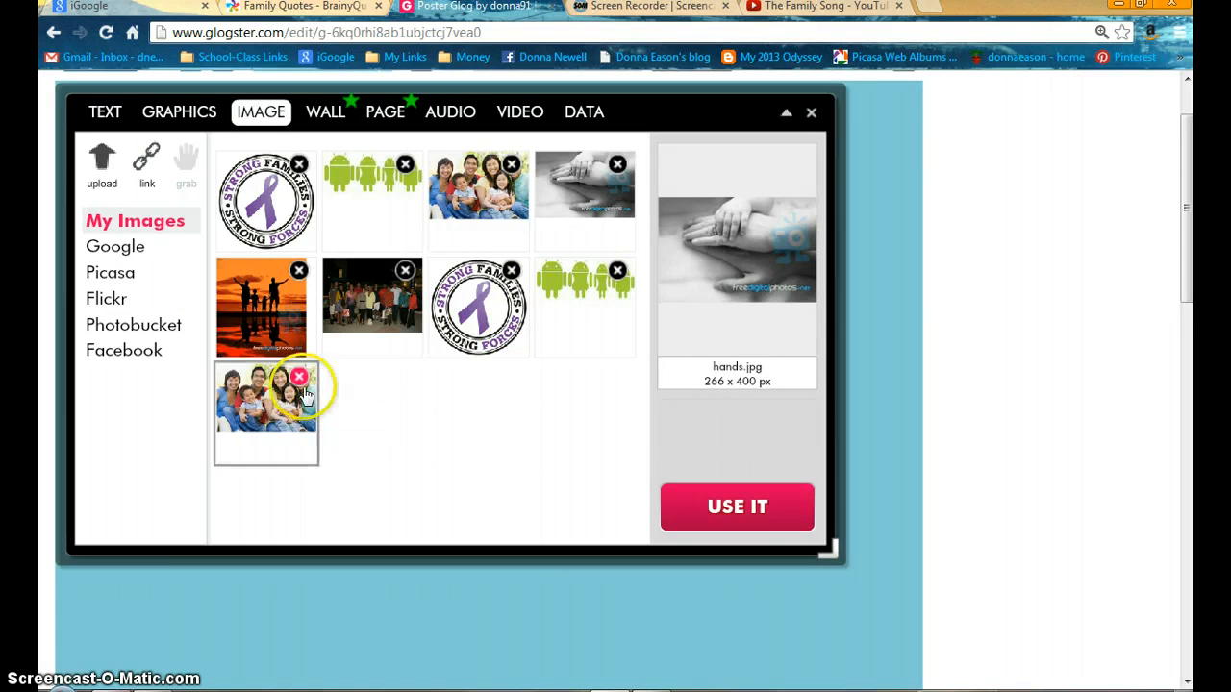
pyautogui.click(299, 377)
pyautogui.click(620, 274)
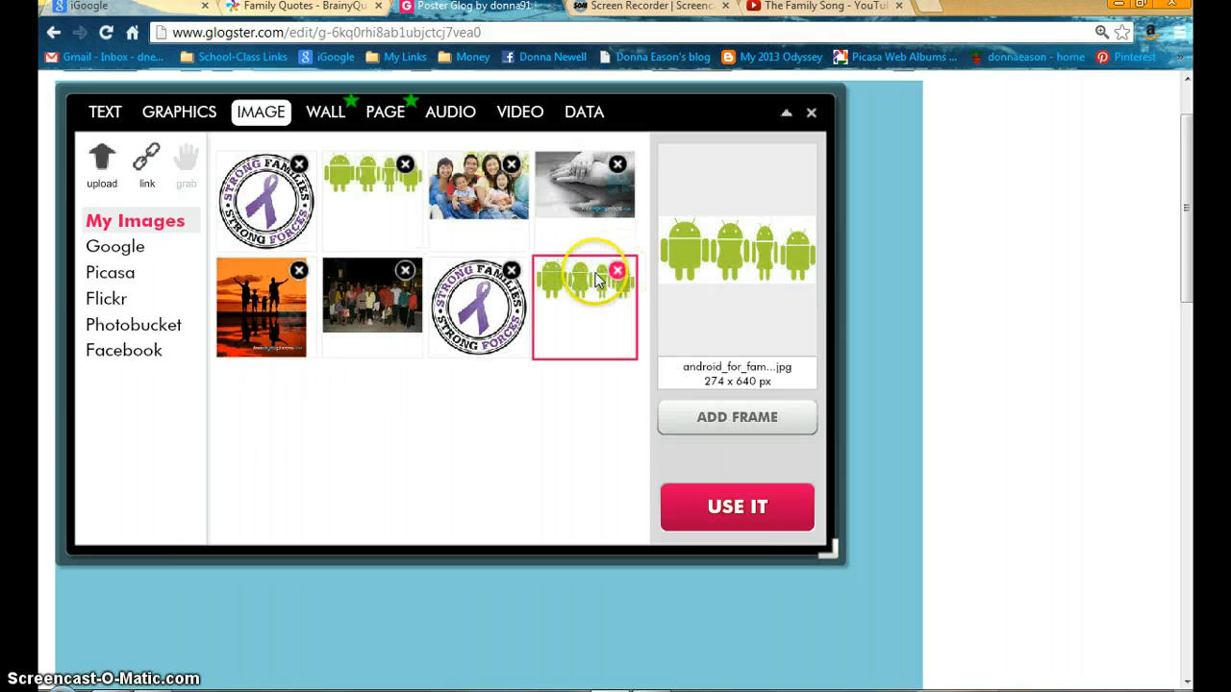
pyautogui.click(512, 272)
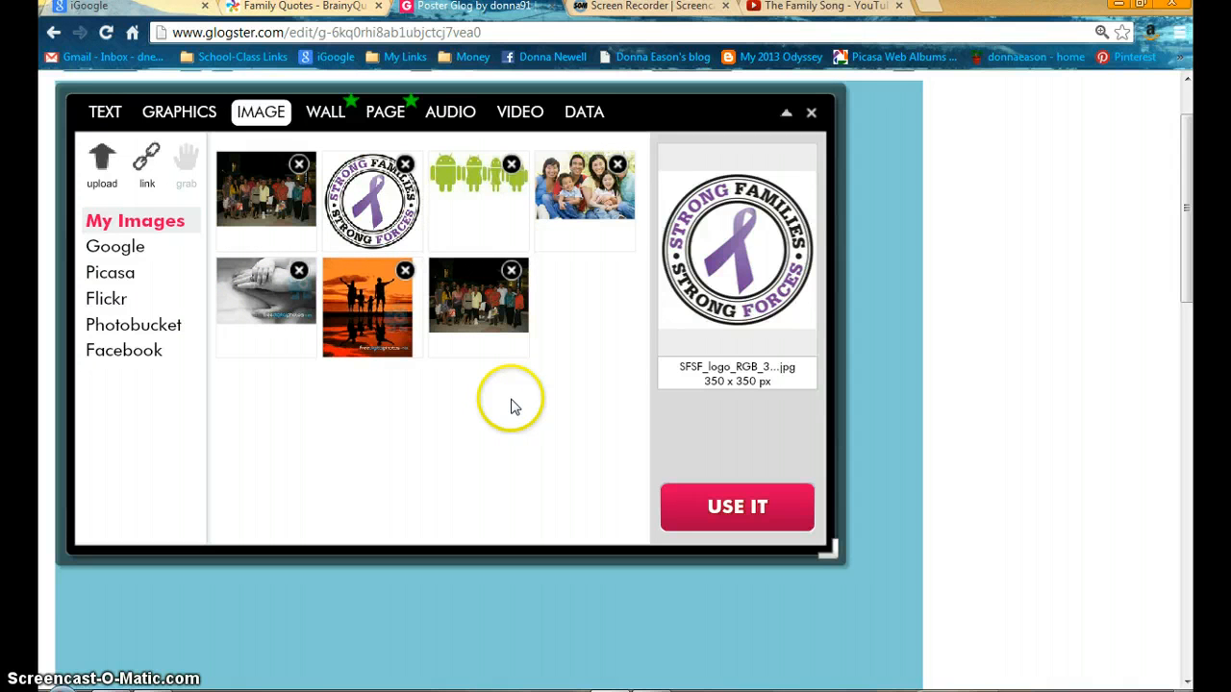
# Step: Add the Strong Families Strong Forces logo image to the poster without a frame and dismiss the tools
pyautogui.click(372, 198)
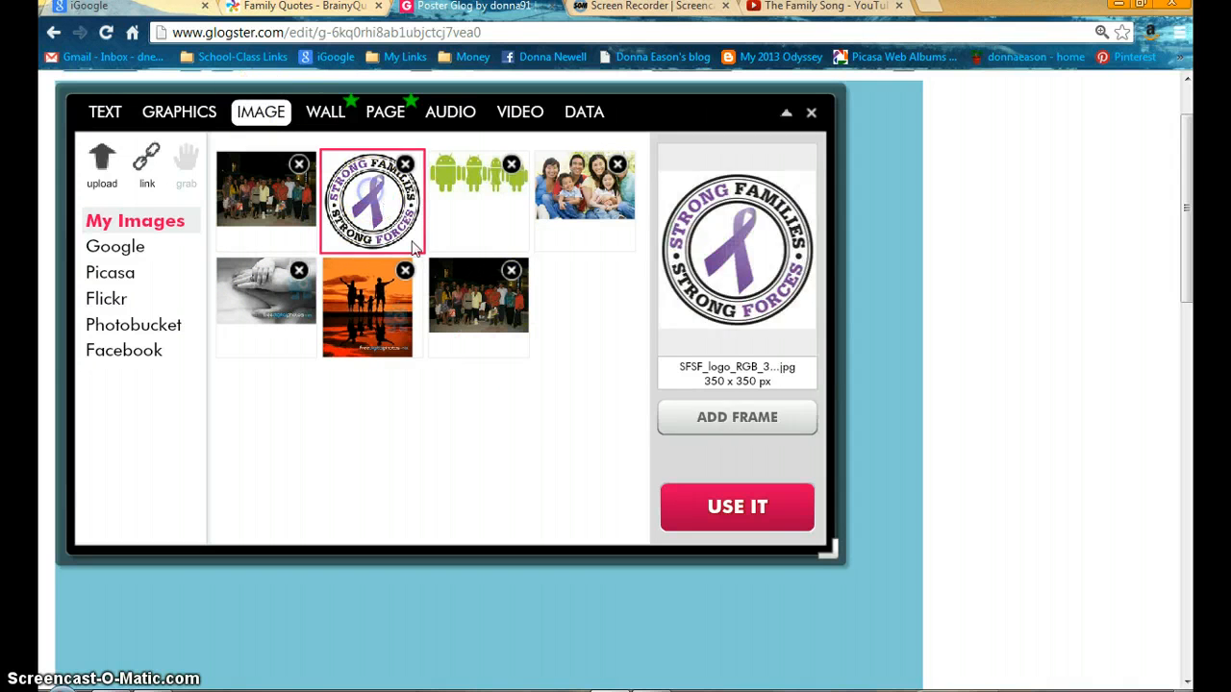
pyautogui.click(734, 512)
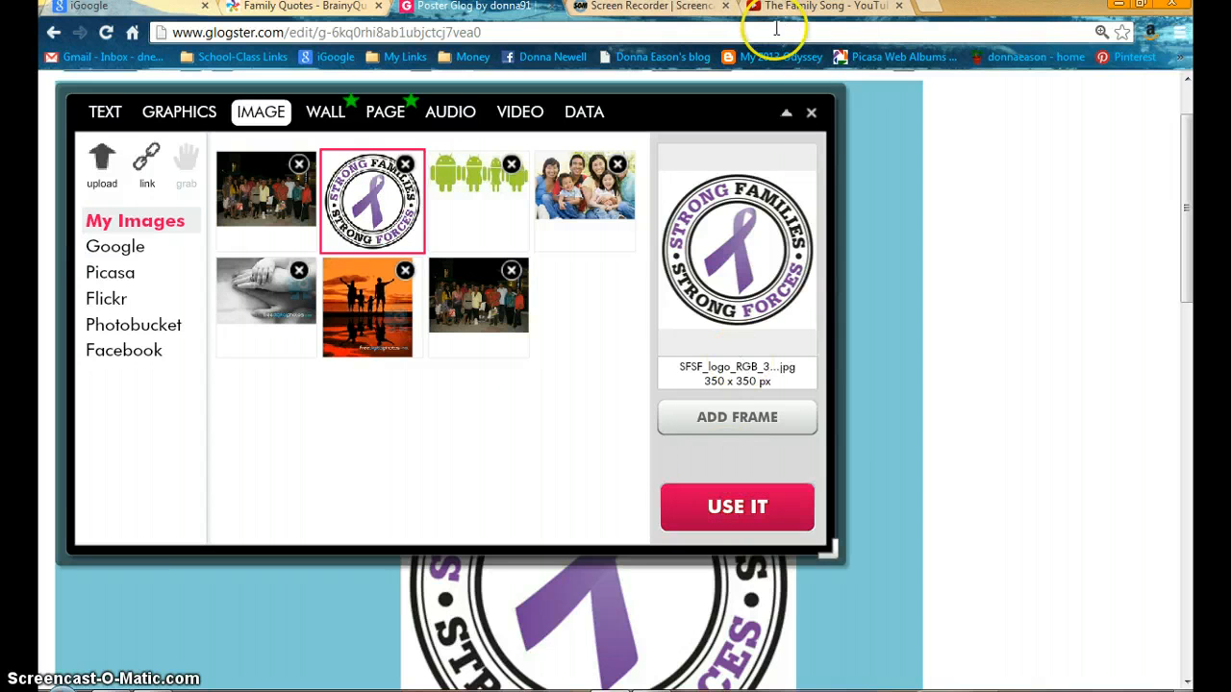
pyautogui.click(810, 114)
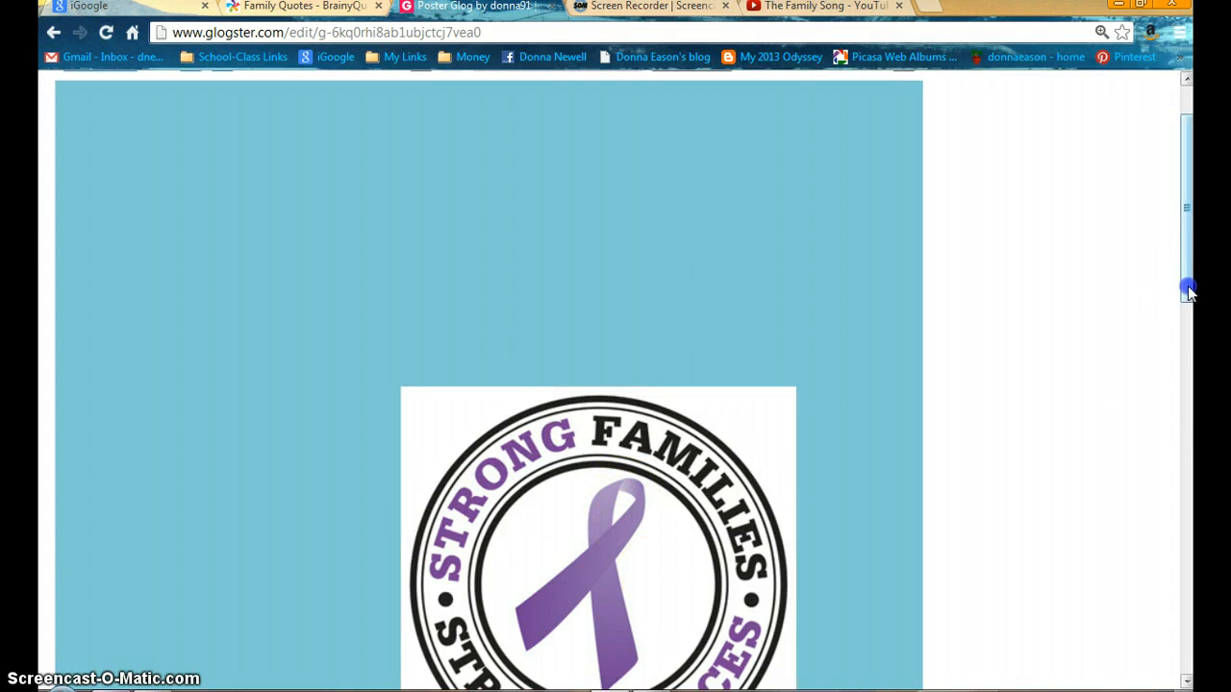
# Step: Shrink the Strong Families logo to about half its size and move it to the poster's upper-right corner
pyautogui.moveTo(1189, 283); pyautogui.dragTo(1190, 338)
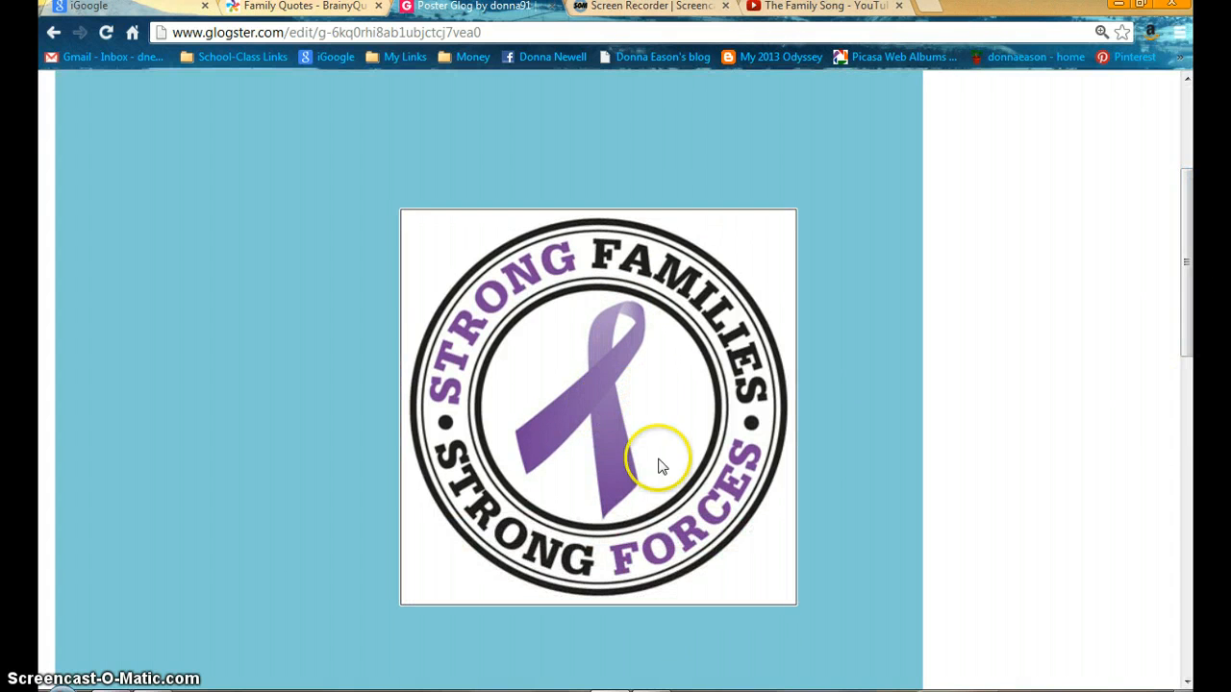
pyautogui.click(742, 564)
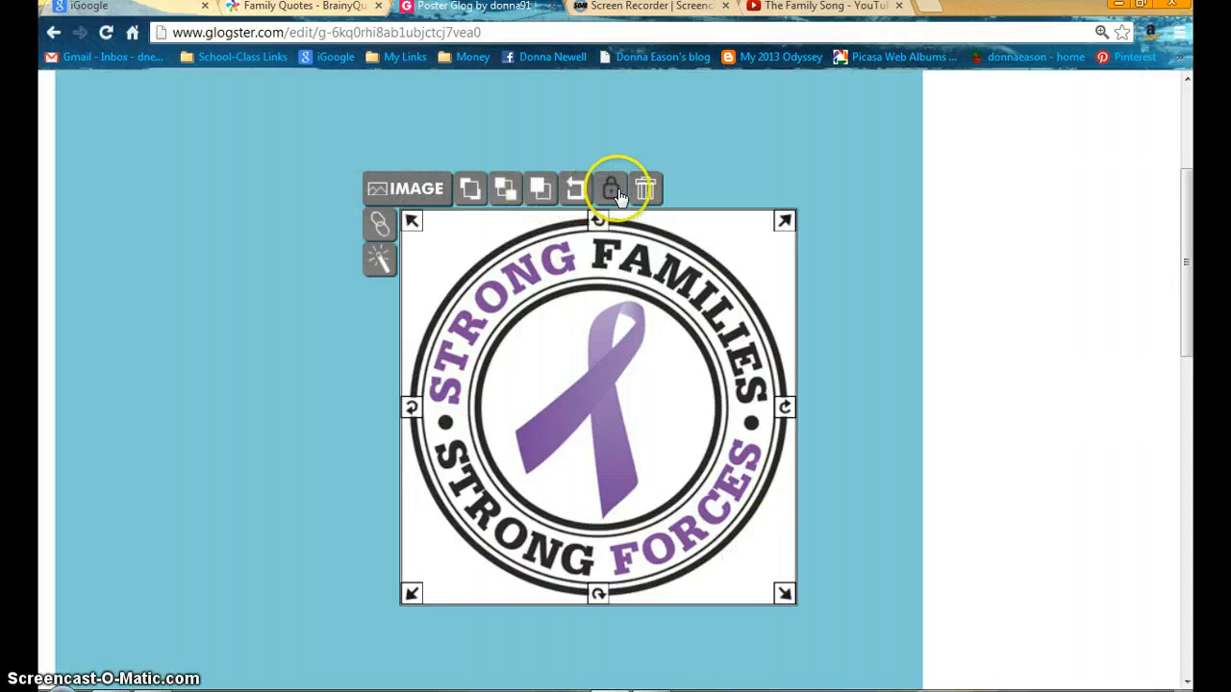
pyautogui.moveTo(782, 596); pyautogui.dragTo(605, 449)
pyautogui.moveTo(529, 308); pyautogui.dragTo(788, 188)
pyautogui.scroll(3, 338, 425)
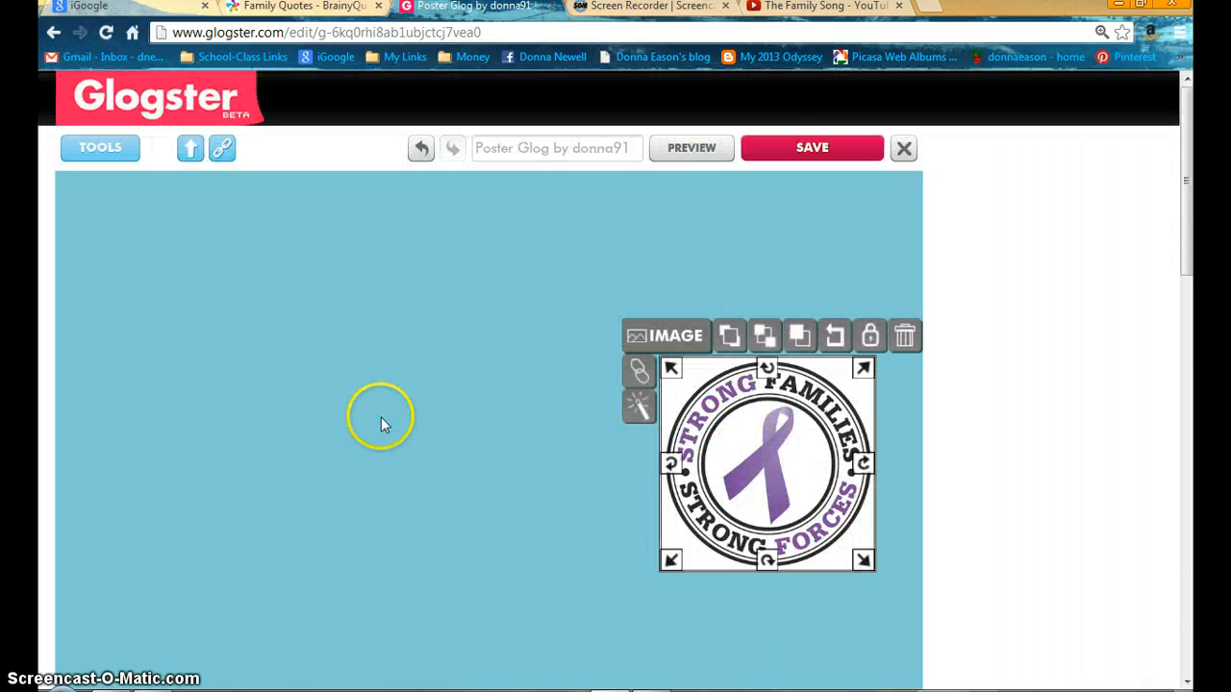
pyautogui.moveTo(720, 468); pyautogui.dragTo(733, 354)
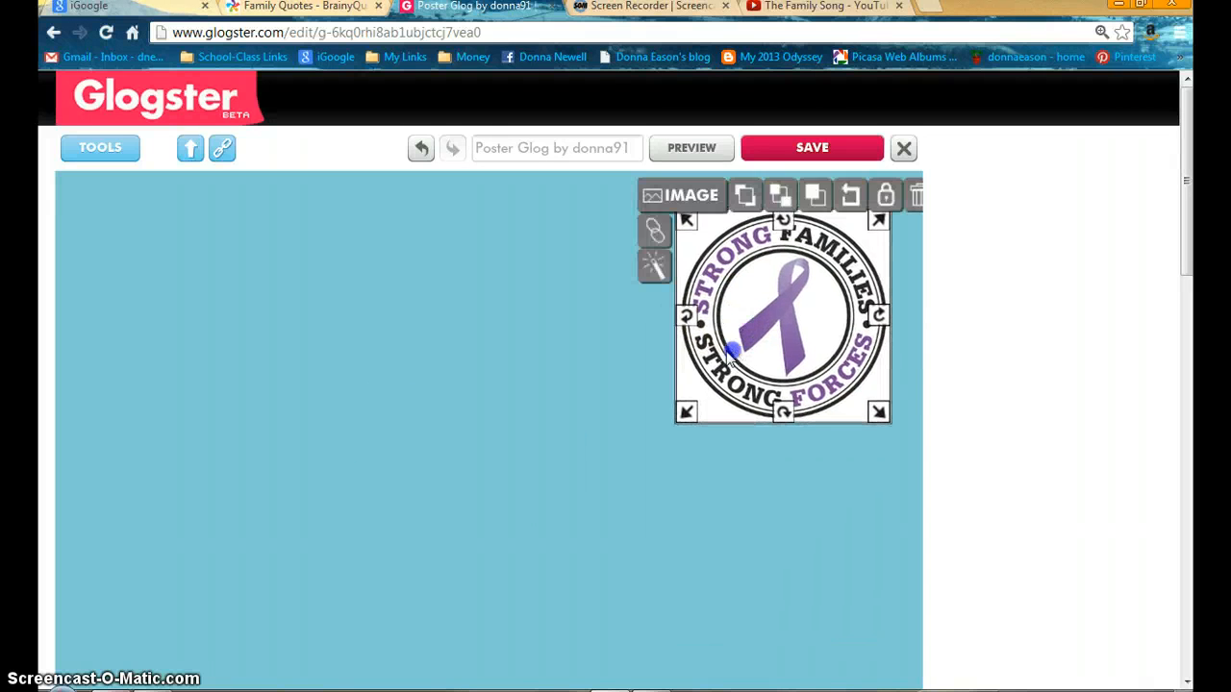
pyautogui.click(383, 429)
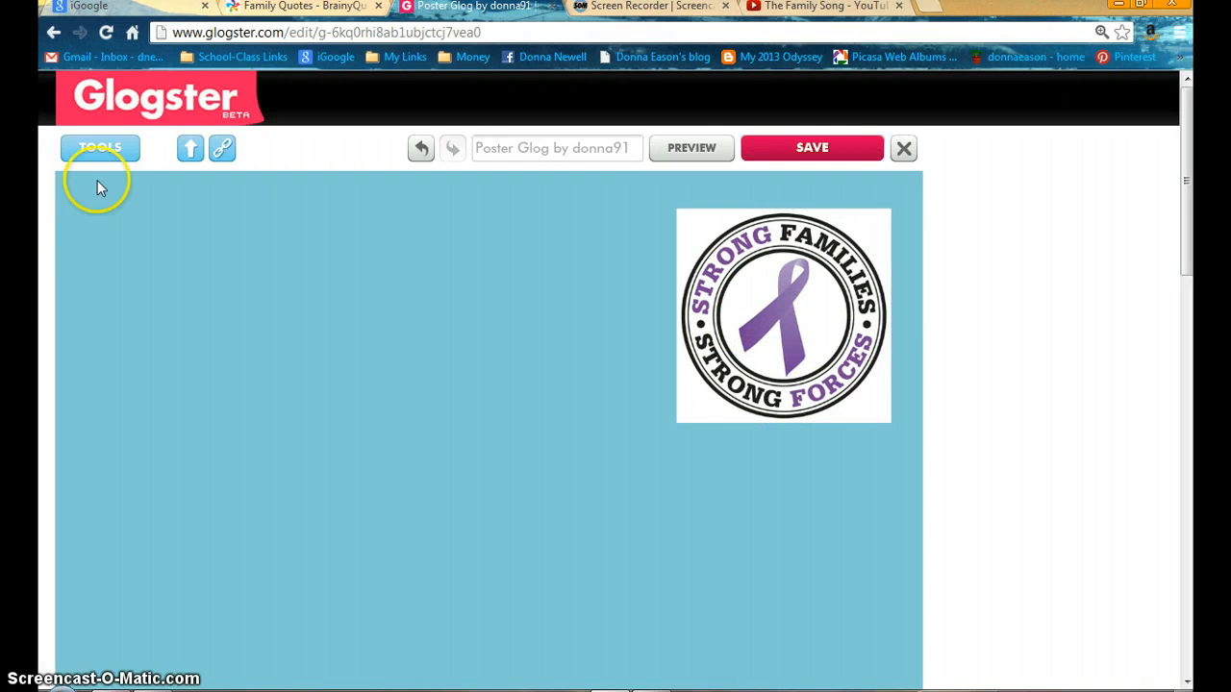
# Step: Add the green android family image to the poster without a frame and dismiss the tools
pyautogui.click(98, 150)
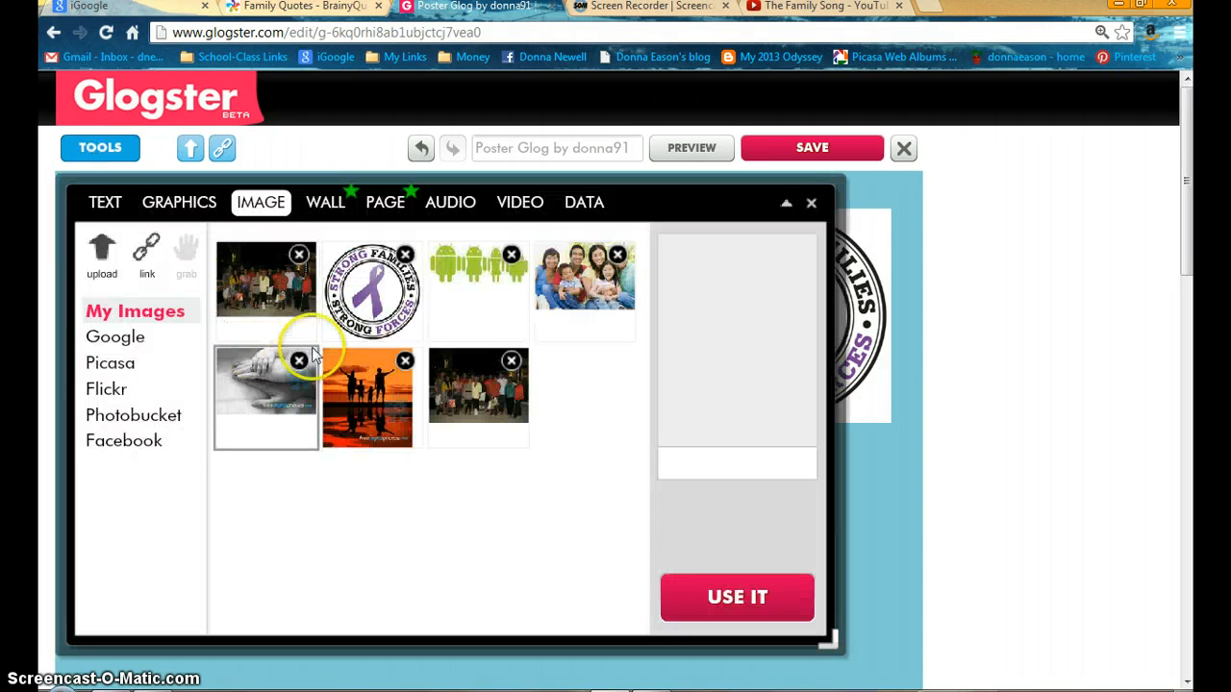
pyautogui.click(453, 306)
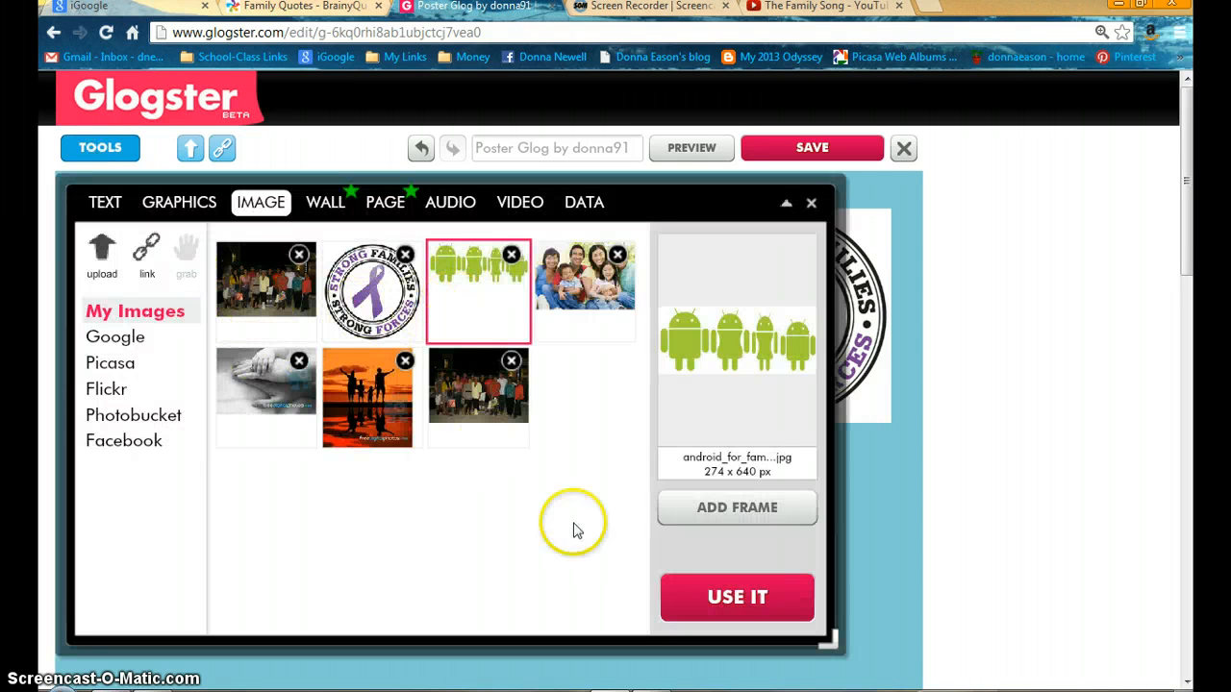
pyautogui.click(703, 614)
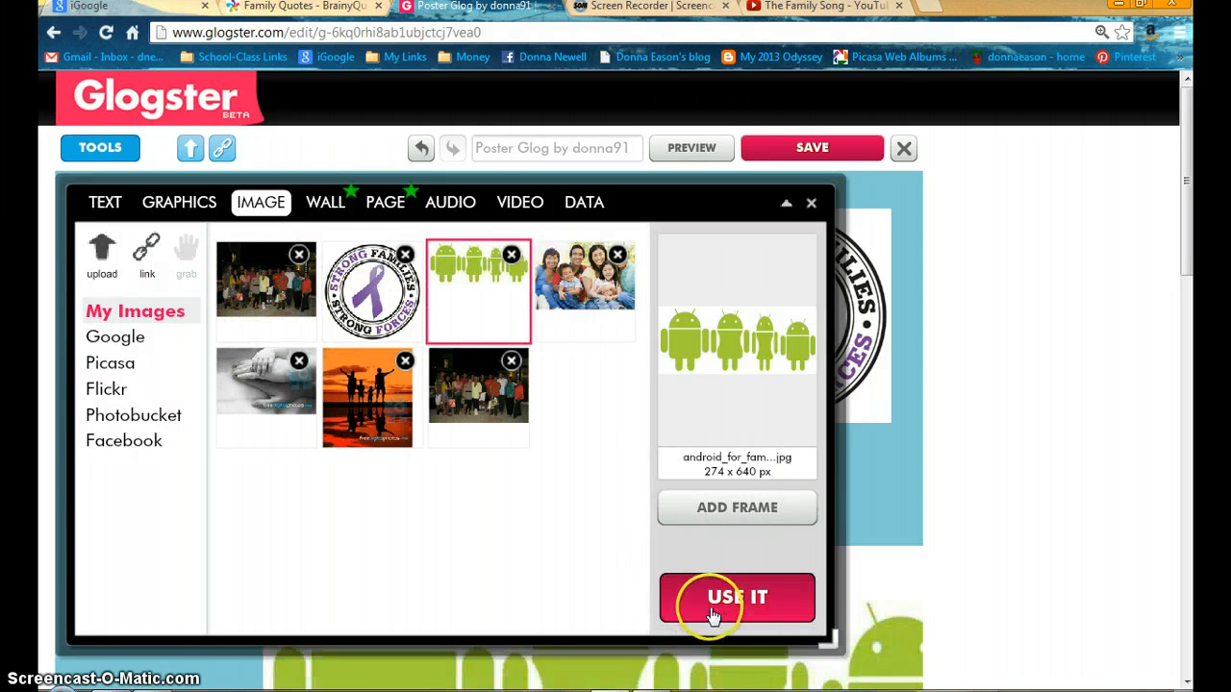
pyautogui.click(813, 208)
# Step: Shrink the green android family image to about three quarters of its size and move it down and left on the poster
pyautogui.scroll(-3, 769, 462)
pyautogui.click(767, 442)
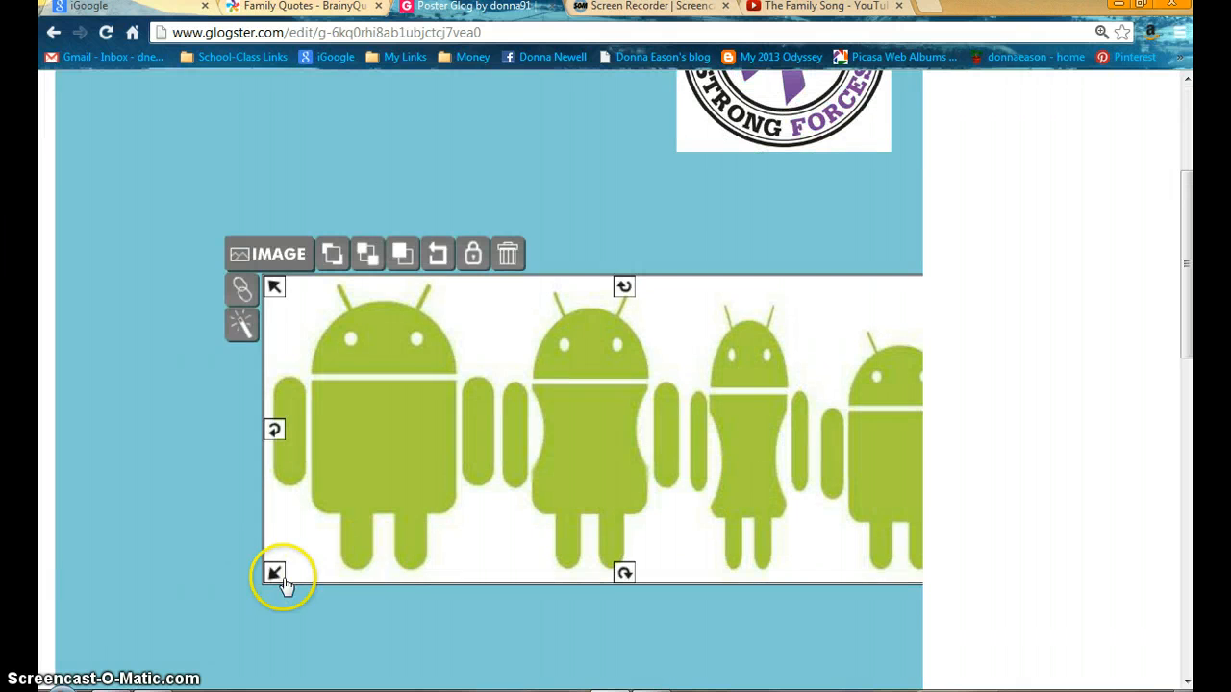
pyautogui.moveTo(284, 584); pyautogui.dragTo(465, 491)
pyautogui.moveTo(568, 433); pyautogui.dragTo(383, 650)
pyautogui.click(362, 156)
# Step: Add the six-person family portrait from My Images to the poster without a frame and dismiss the tools
pyautogui.scroll(5, 346, 193)
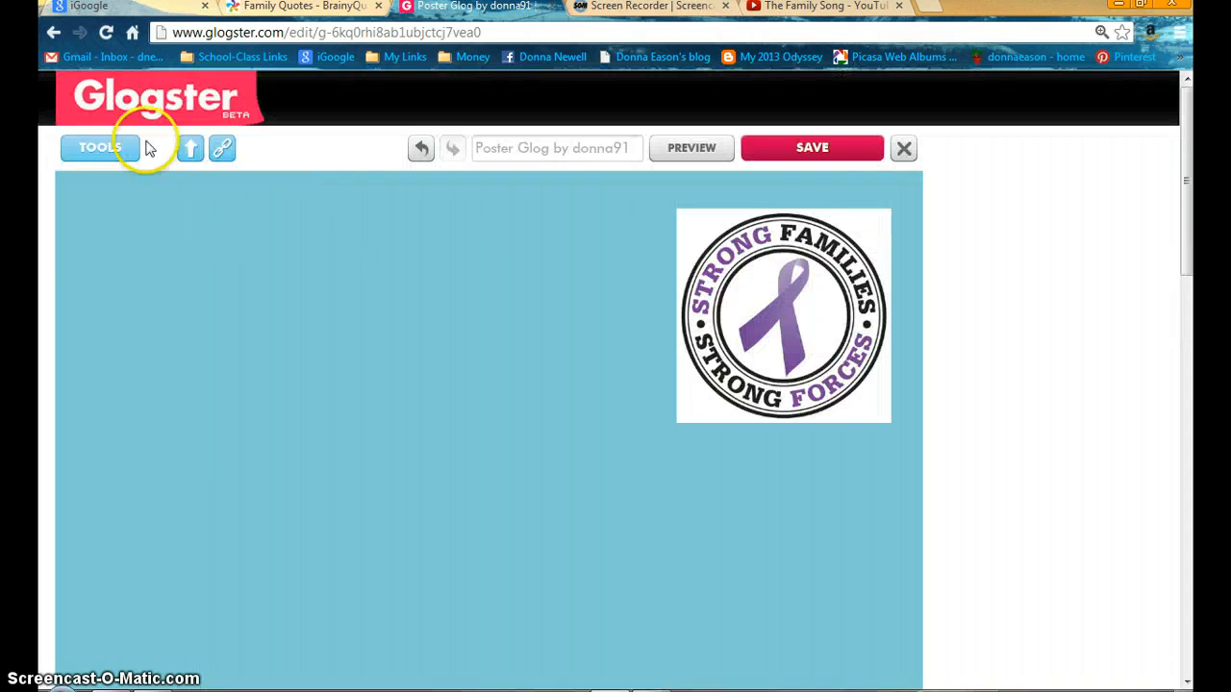
pyautogui.click(103, 150)
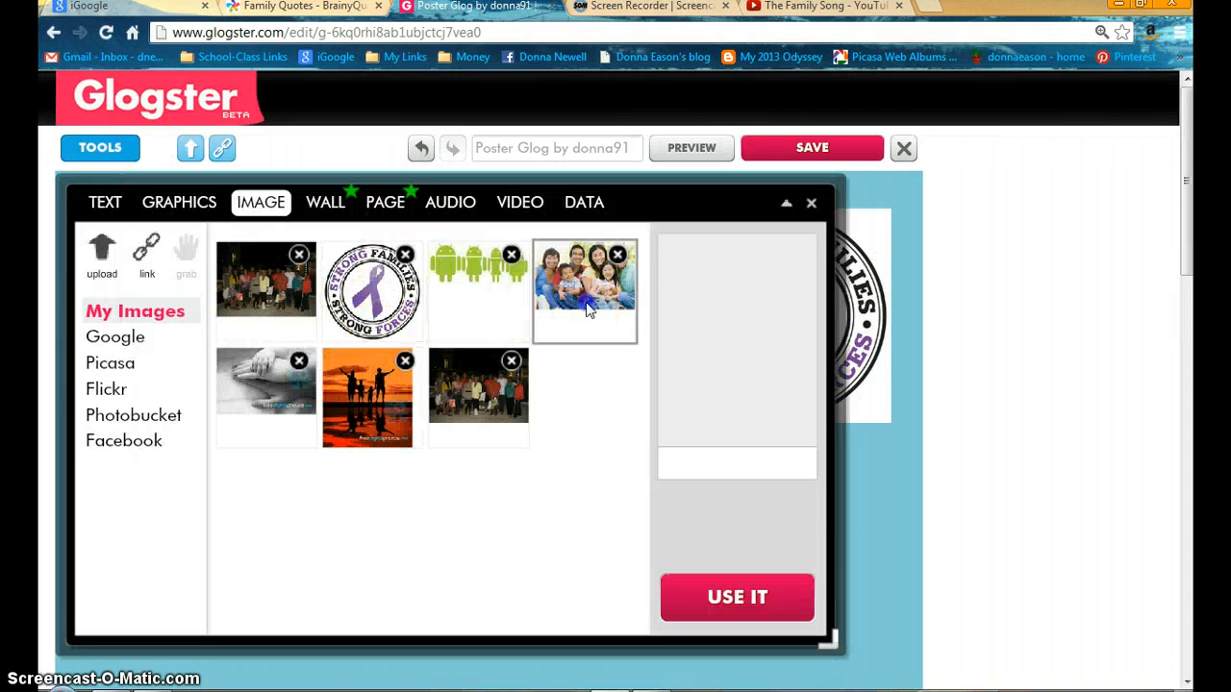
pyautogui.click(585, 302)
pyautogui.click(710, 604)
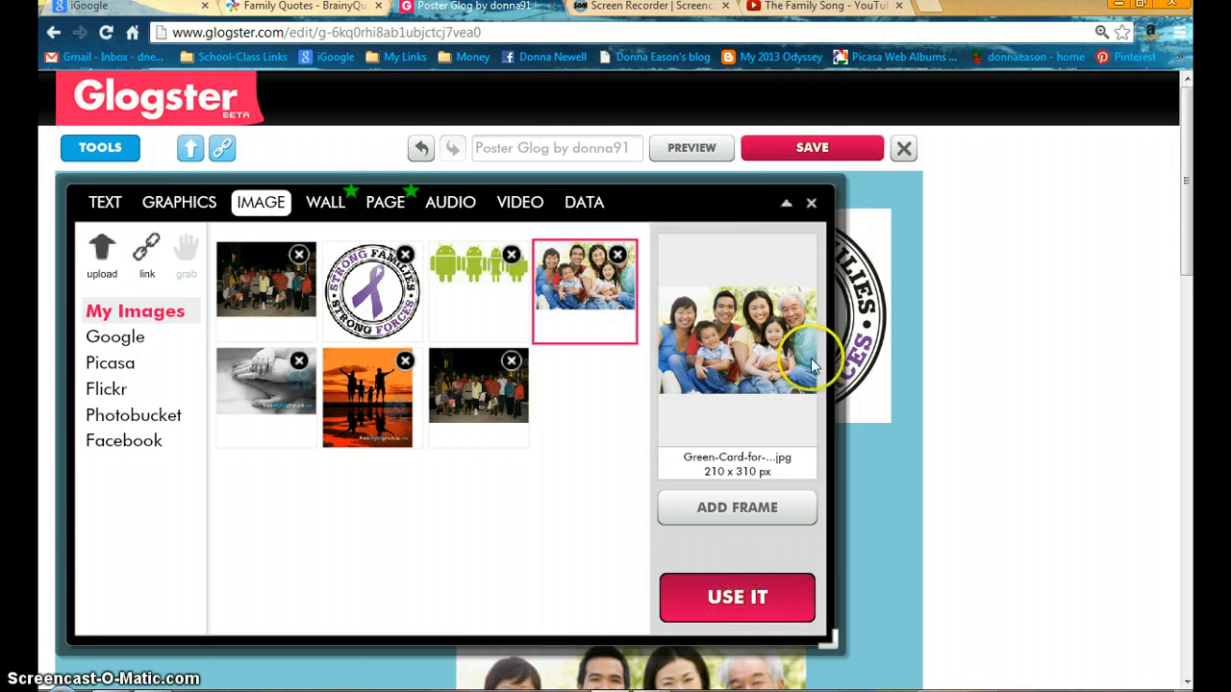
pyautogui.click(811, 202)
# Step: Move the family portrait to the poster's left edge, just above the android family image
pyautogui.scroll(-4, 731, 365)
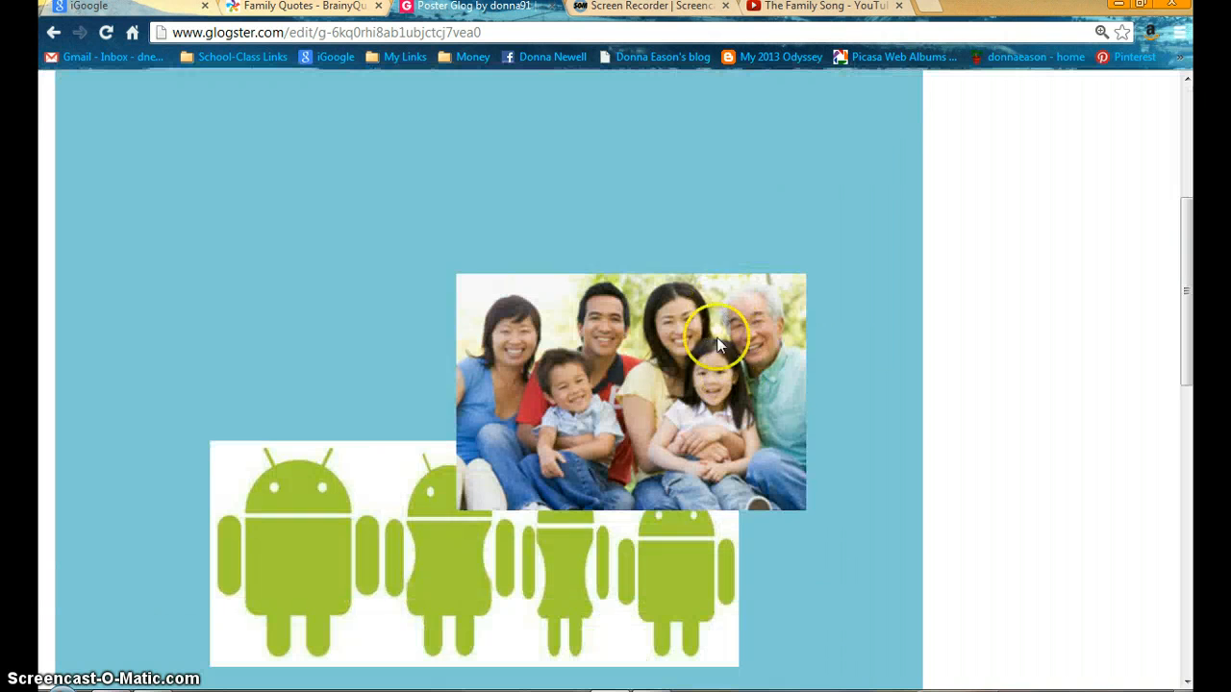
pyautogui.click(701, 356)
pyautogui.moveTo(701, 357); pyautogui.dragTo(365, 308)
# Step: Add the sunset family picture arztfamilyRF.jpg to the poster without a frame and dismiss the tools
pyautogui.scroll(4, 524, 215)
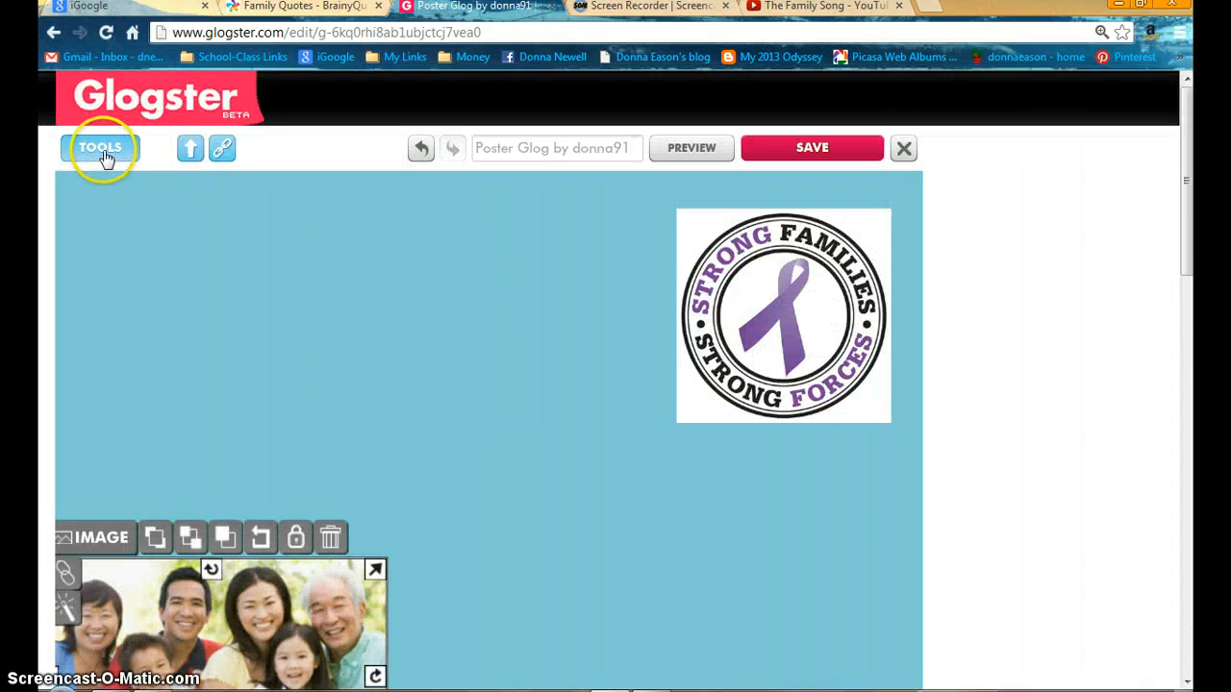
pyautogui.click(104, 151)
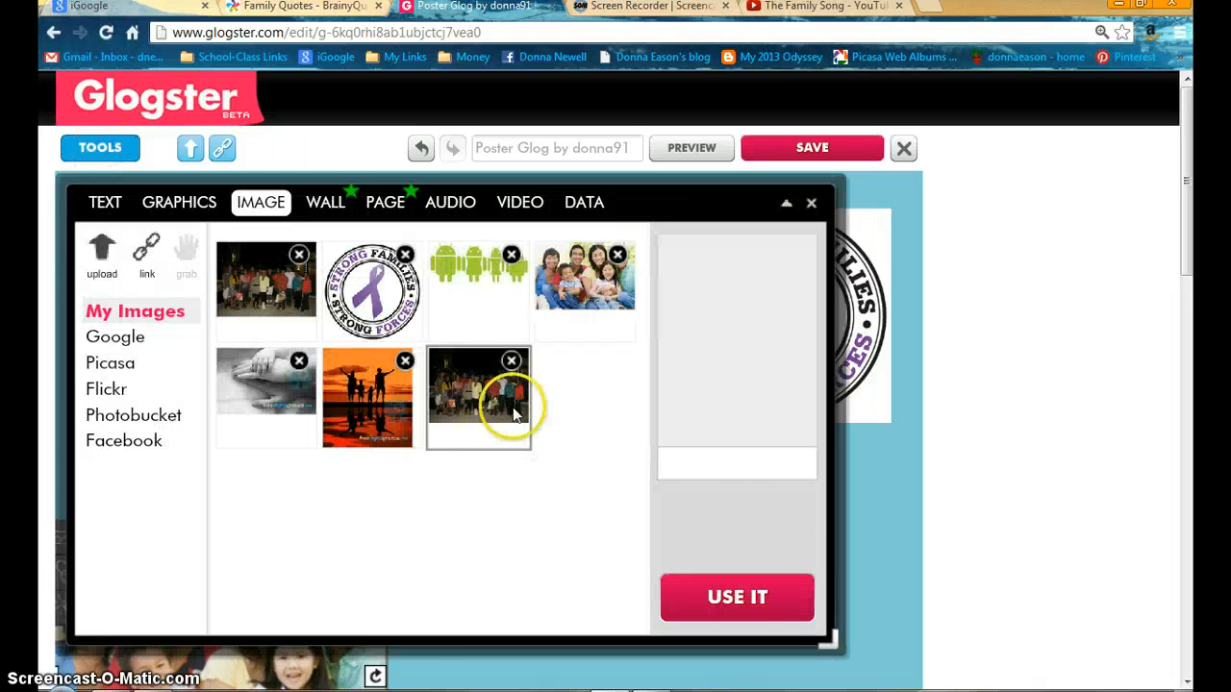
pyautogui.click(370, 412)
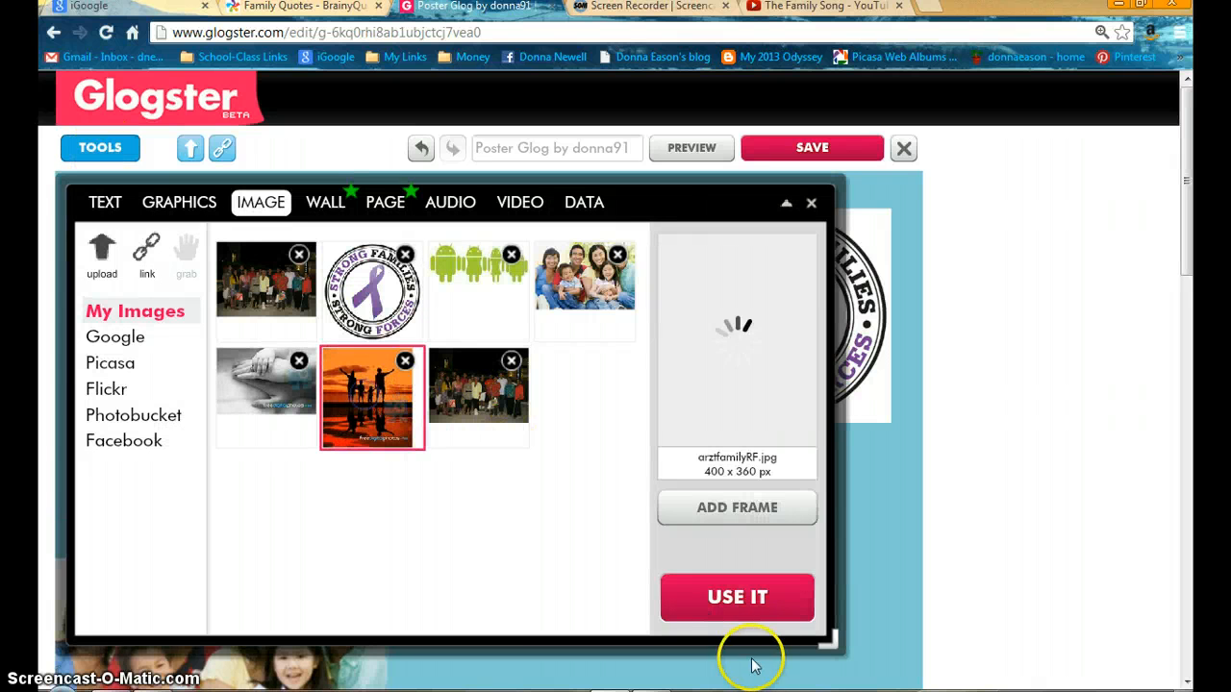
pyautogui.click(714, 605)
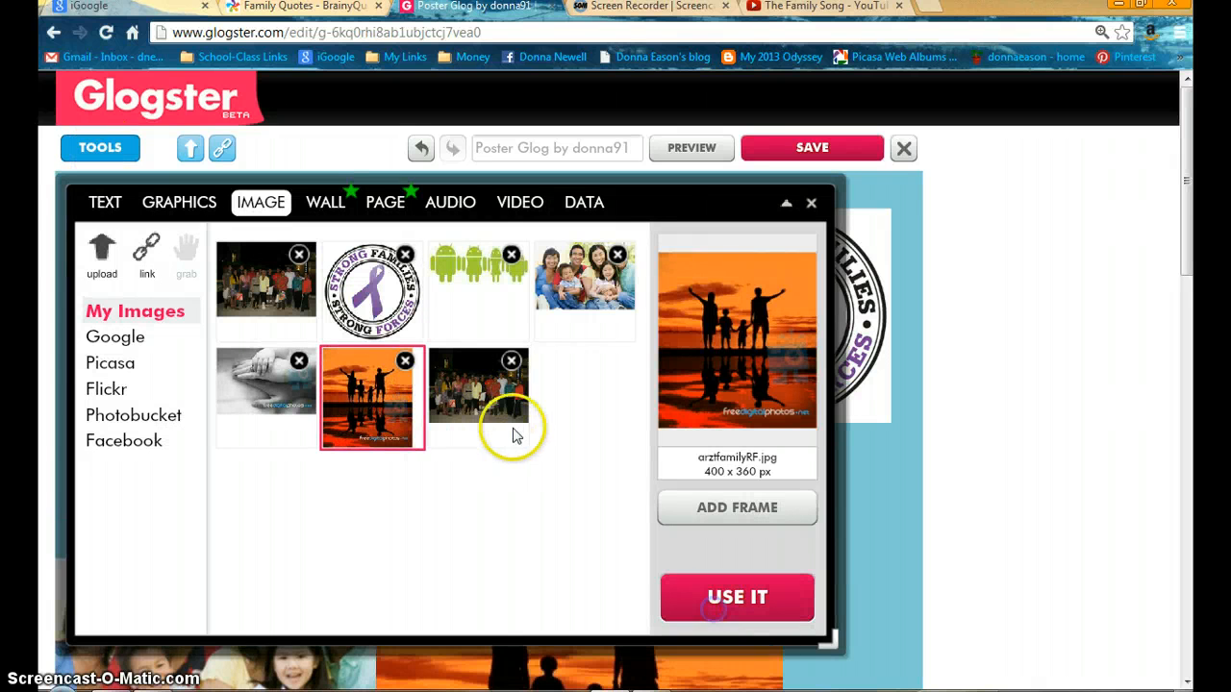
pyautogui.click(812, 201)
# Step: Shrink the sunset family picture to about two thirds of its size and place it below the Strong Families logo
pyautogui.scroll(-2, 741, 277)
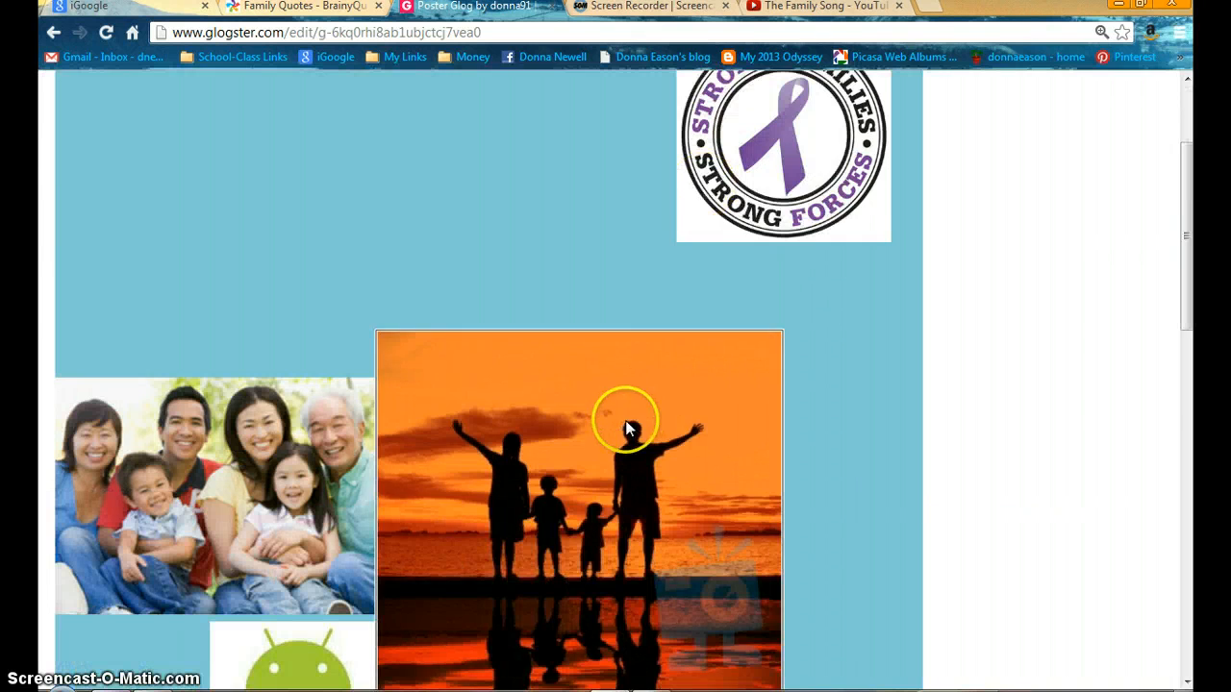
pyautogui.moveTo(626, 417); pyautogui.dragTo(690, 426)
pyautogui.scroll(-2, 691, 420)
pyautogui.scroll(-1, 692, 423)
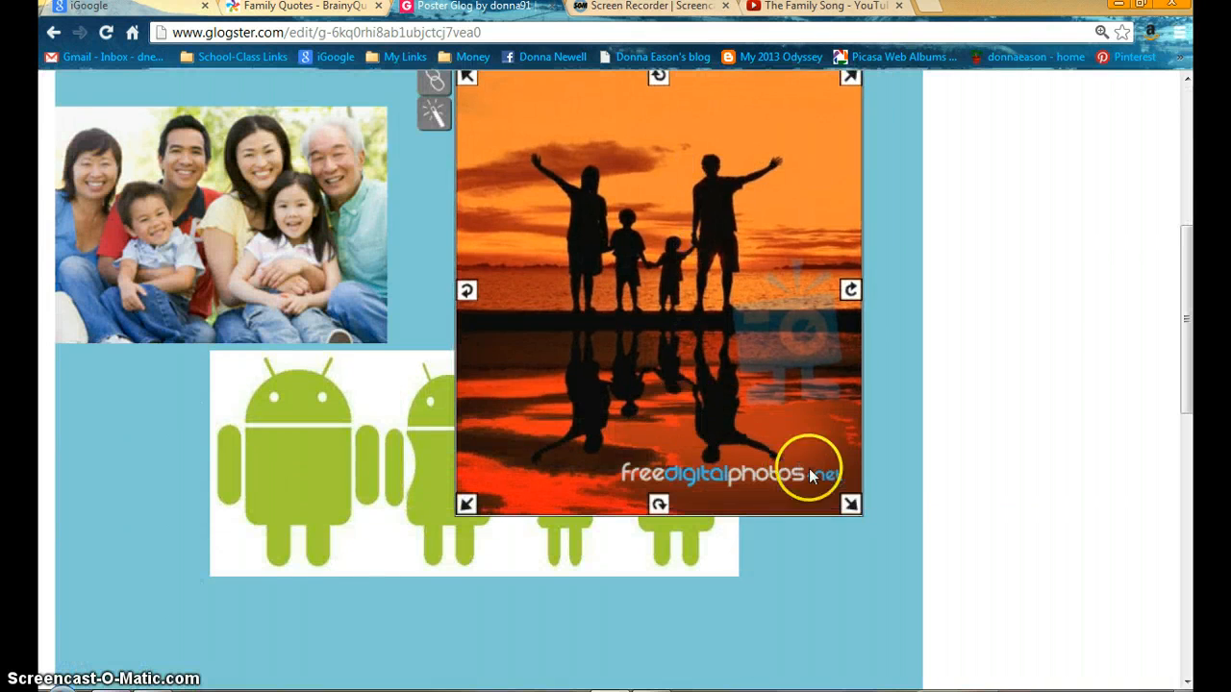
pyautogui.moveTo(850, 503); pyautogui.dragTo(709, 352)
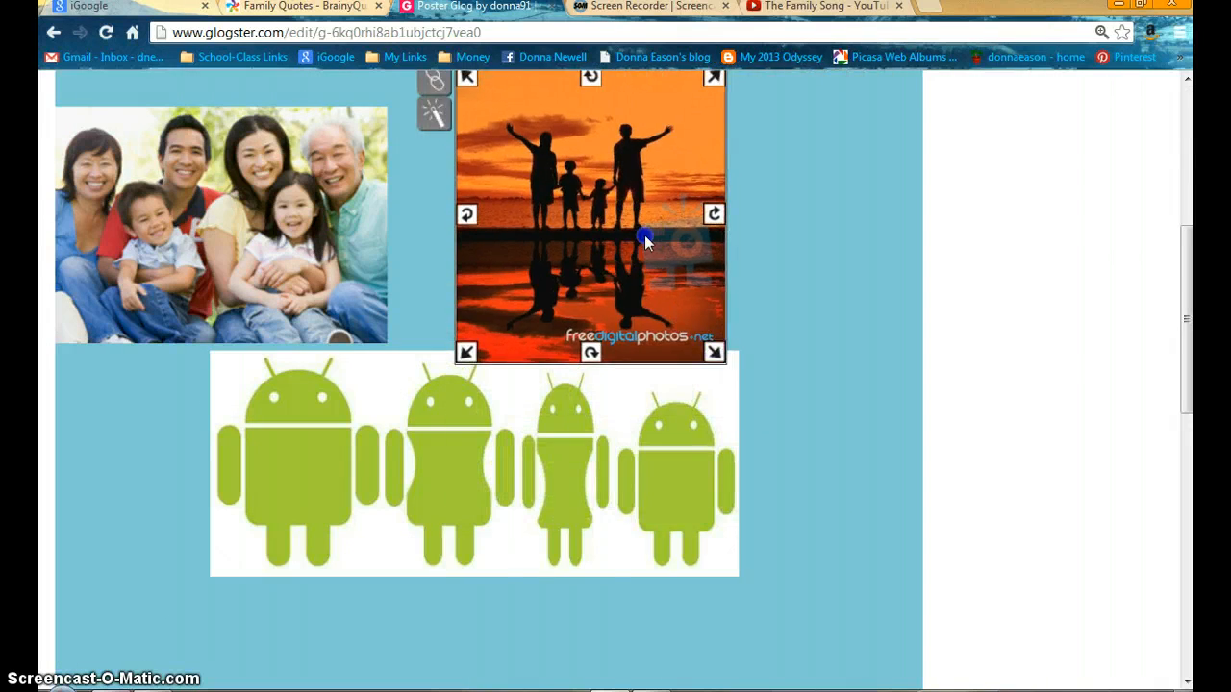
pyautogui.moveTo(644, 239); pyautogui.dragTo(772, 214)
# Step: Add the black-and-white hands picture hands.jpg from My Images to the poster without a frame
pyautogui.scroll(5, 536, 324)
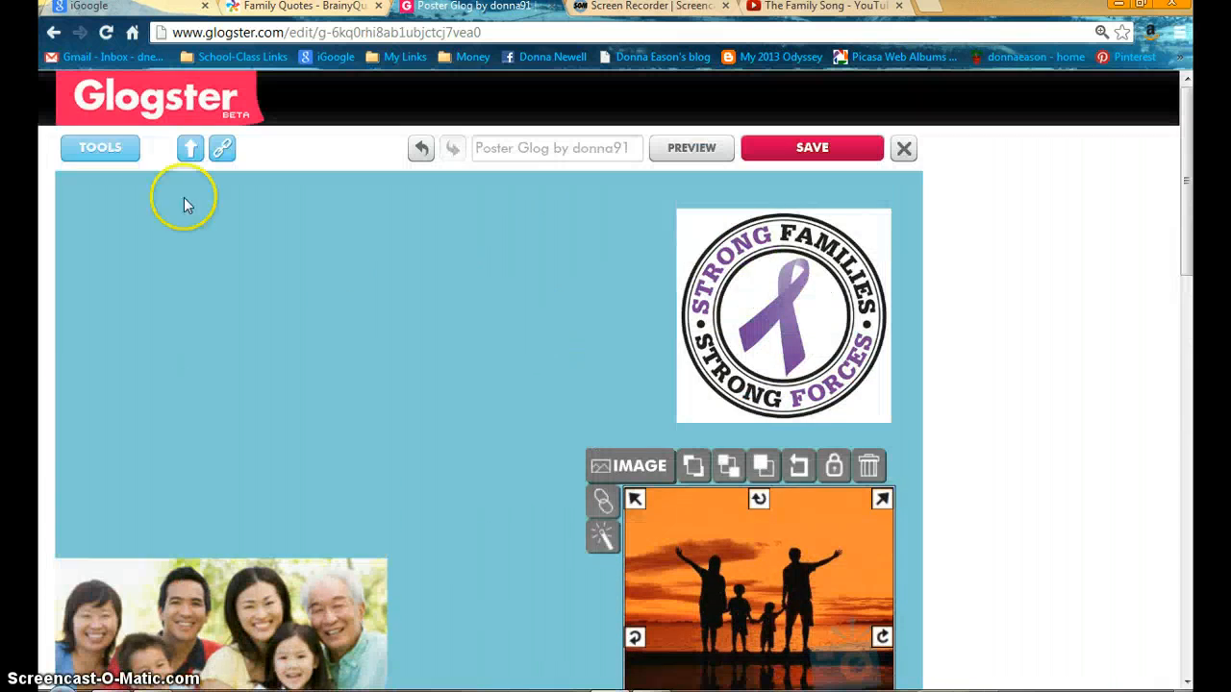
pyautogui.click(107, 151)
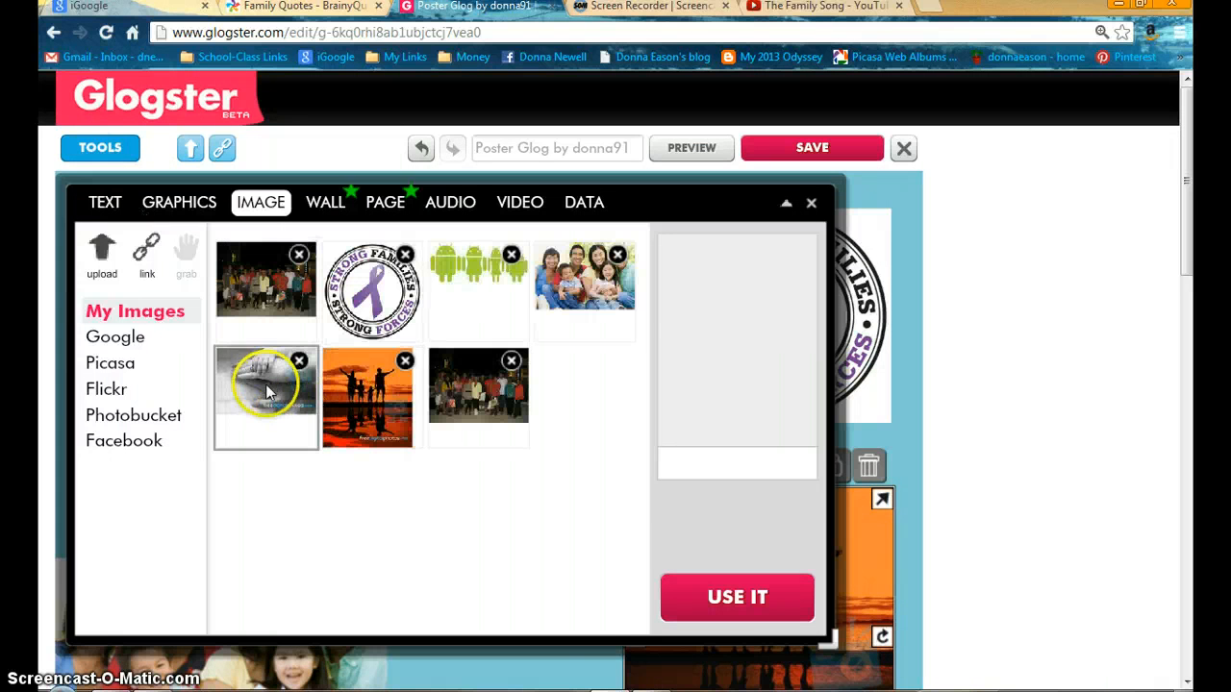
pyautogui.click(273, 377)
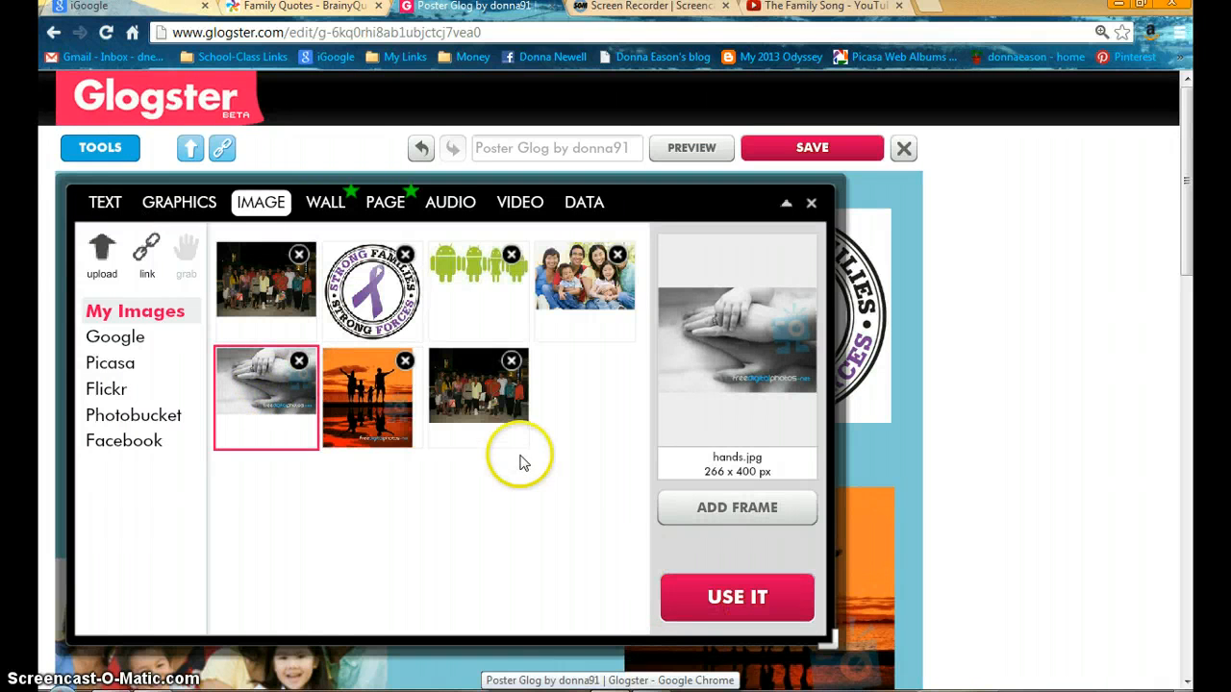
pyautogui.click(709, 605)
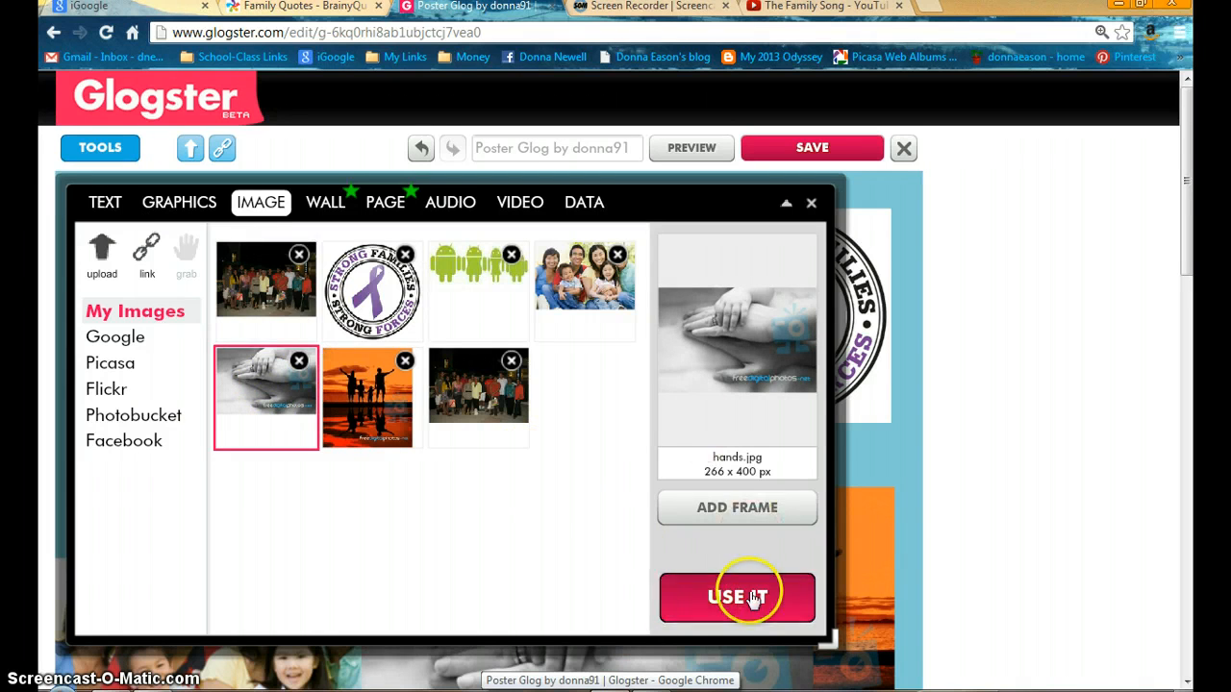
# Step: Add the night group photo april 2012 039.jpg to the poster without a frame and dismiss the tools
pyautogui.click(258, 284)
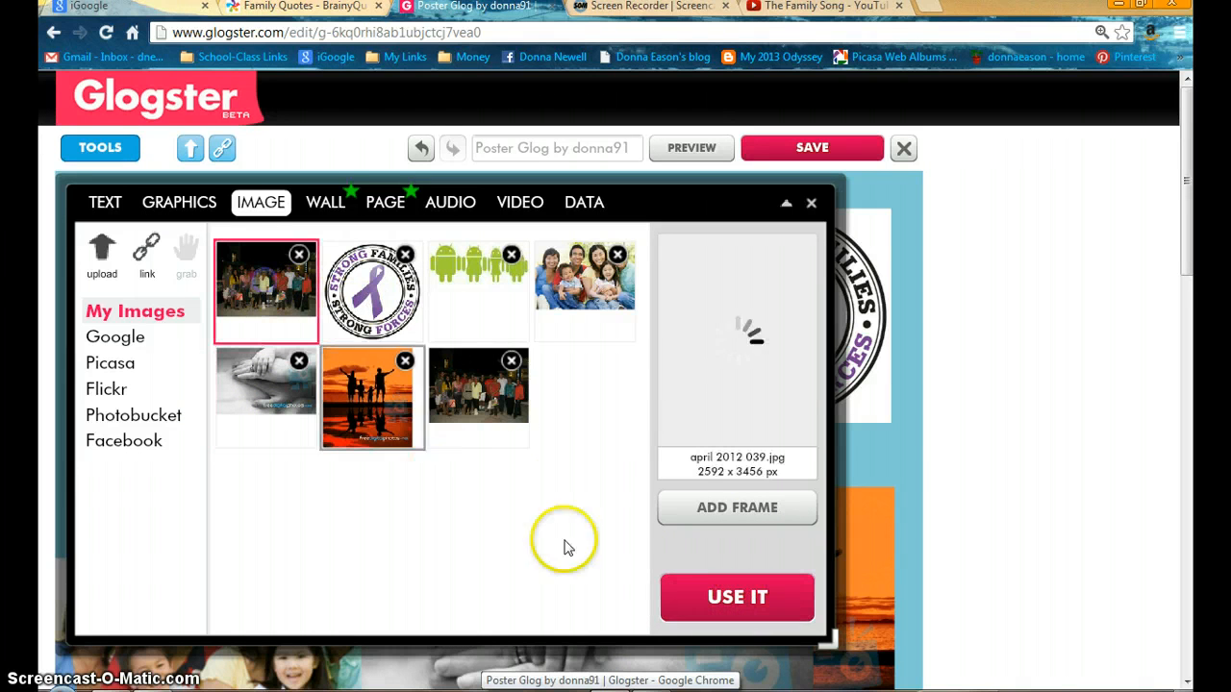
pyautogui.click(696, 604)
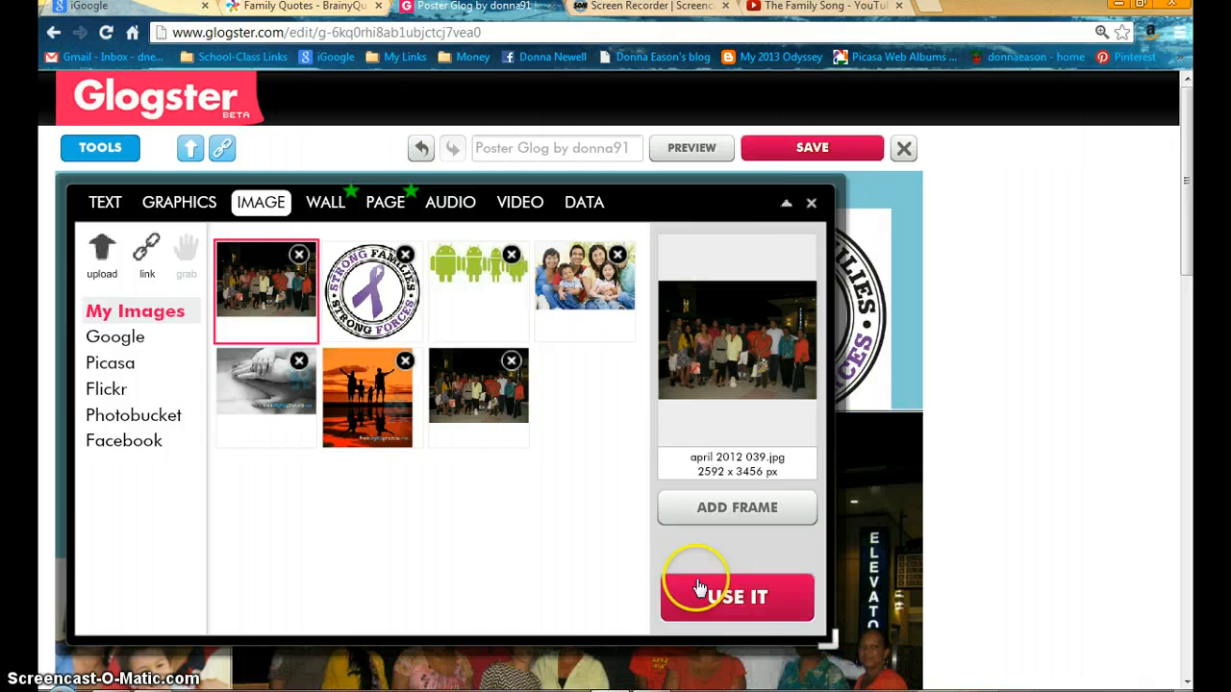
pyautogui.click(810, 203)
# Step: Shrink the night group photo to just over half its size and move it beside the logo near the poster's upper edge
pyautogui.scroll(-3, 532, 326)
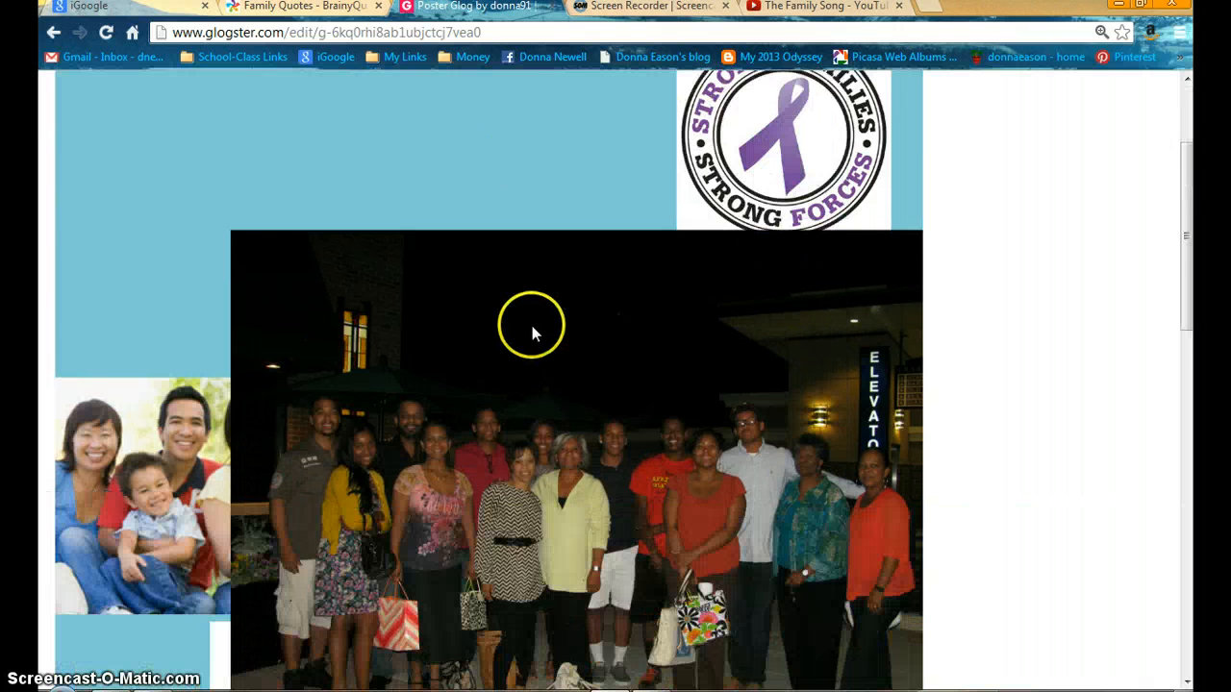
pyautogui.click(679, 443)
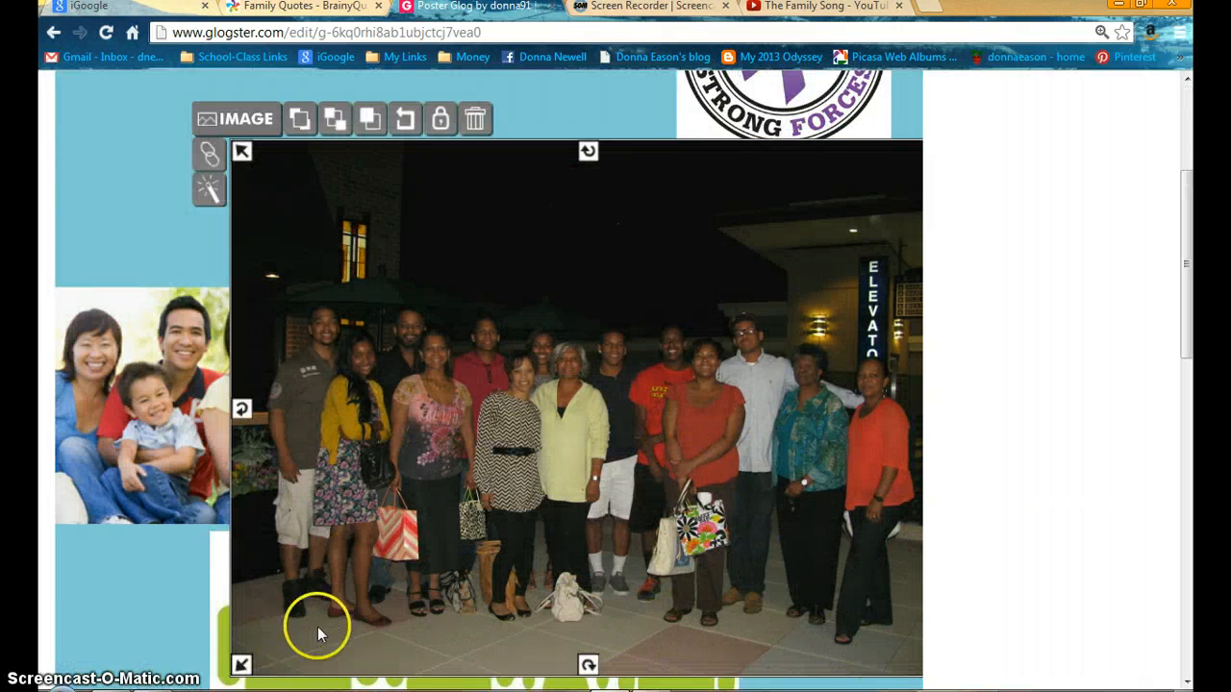
pyautogui.moveTo(273, 643); pyautogui.dragTo(526, 388)
pyautogui.moveTo(709, 337); pyautogui.dragTo(452, 177)
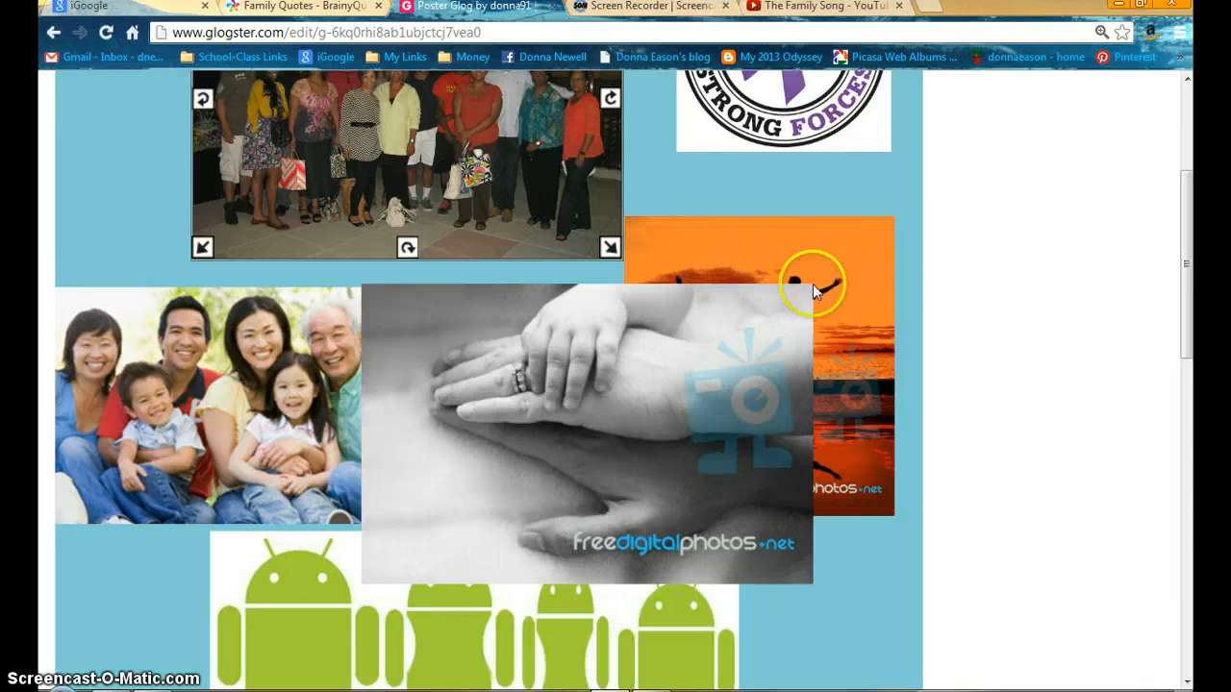
# Step: Select the sunset picture partly hidden behind the hands picture and move it to the poster's left edge, above the family portrait
pyautogui.click(875, 394)
pyautogui.click(853, 256)
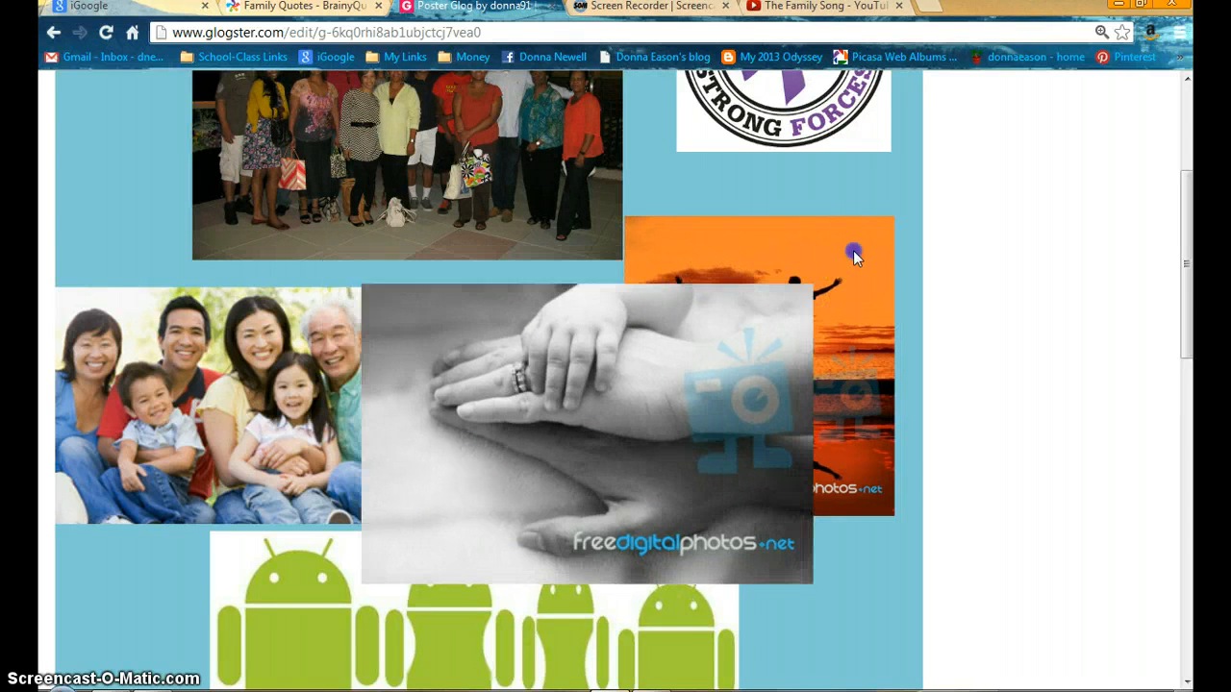
pyautogui.click(878, 384)
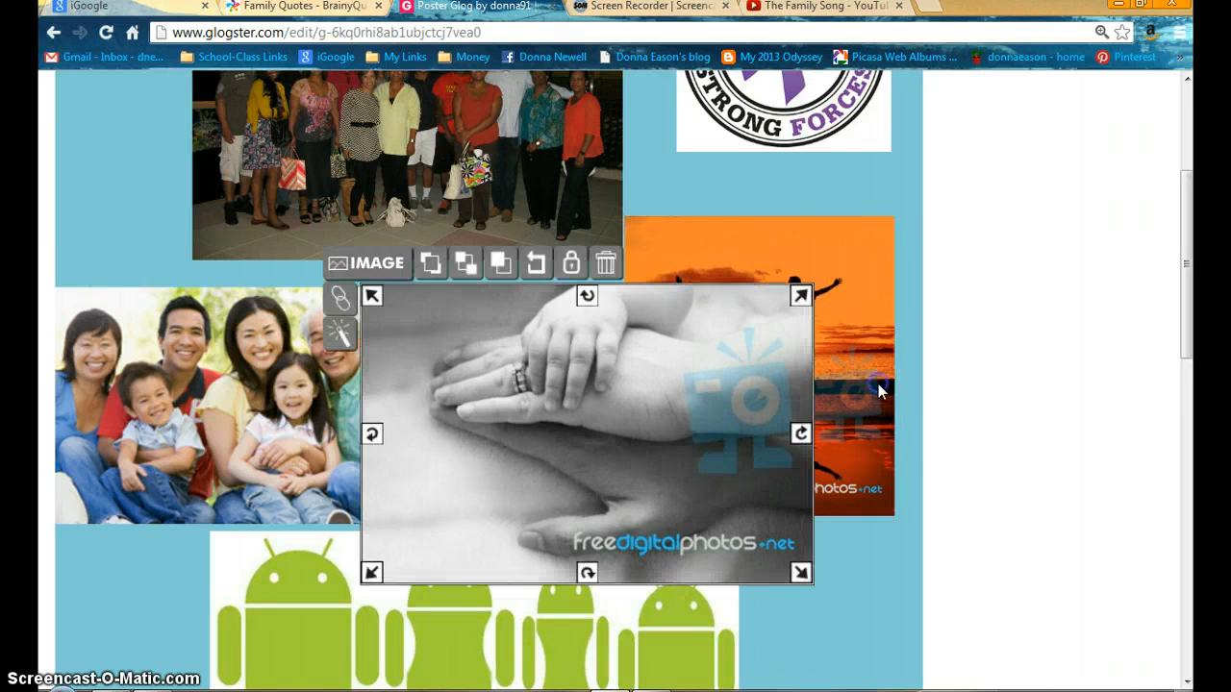
pyautogui.click(880, 261)
pyautogui.click(874, 307)
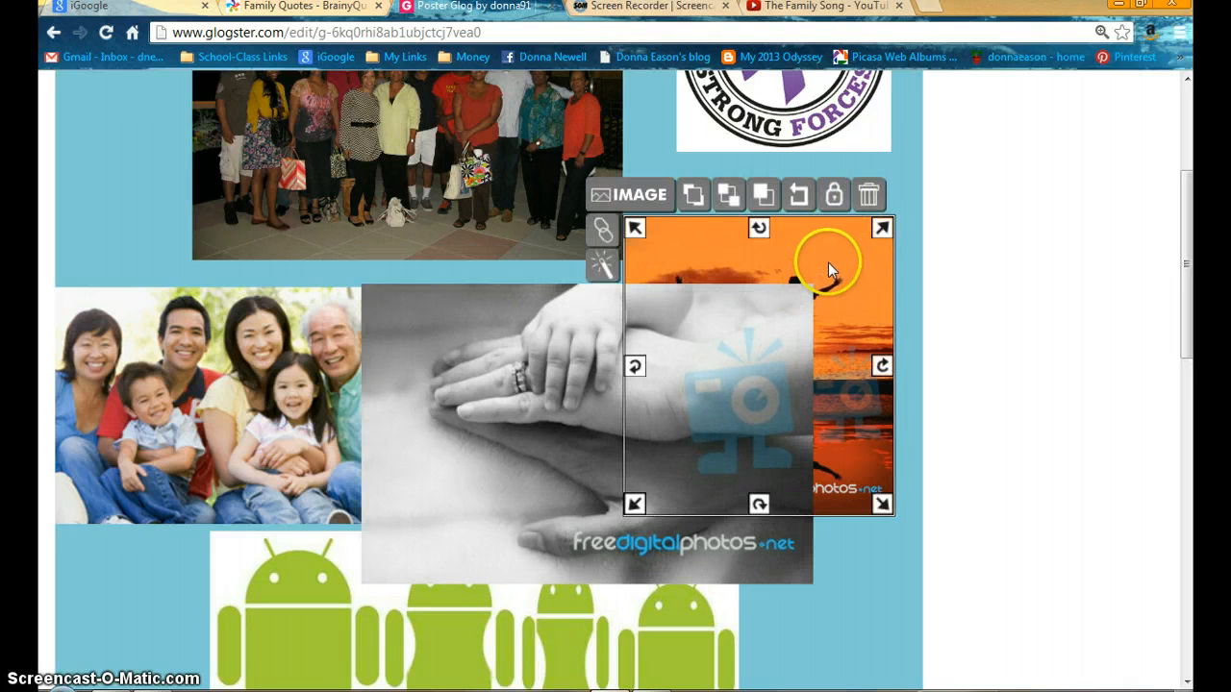
pyautogui.moveTo(812, 264); pyautogui.dragTo(143, 60)
# Step: Shrink the night group photo further beside the logo and move the sunset picture into the poster's upper-left corner
pyautogui.scroll(3, 490, 252)
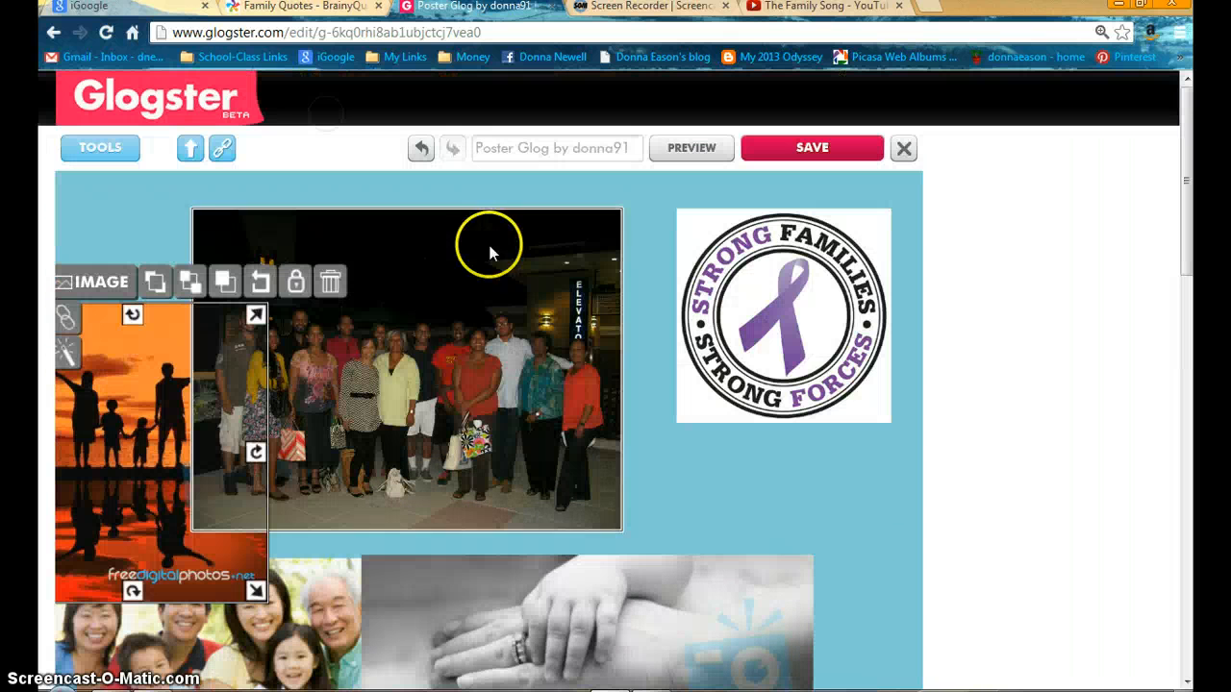
pyautogui.click(573, 471)
pyautogui.moveTo(609, 520); pyautogui.dragTo(486, 423)
pyautogui.moveTo(367, 348); pyautogui.dragTo(487, 414)
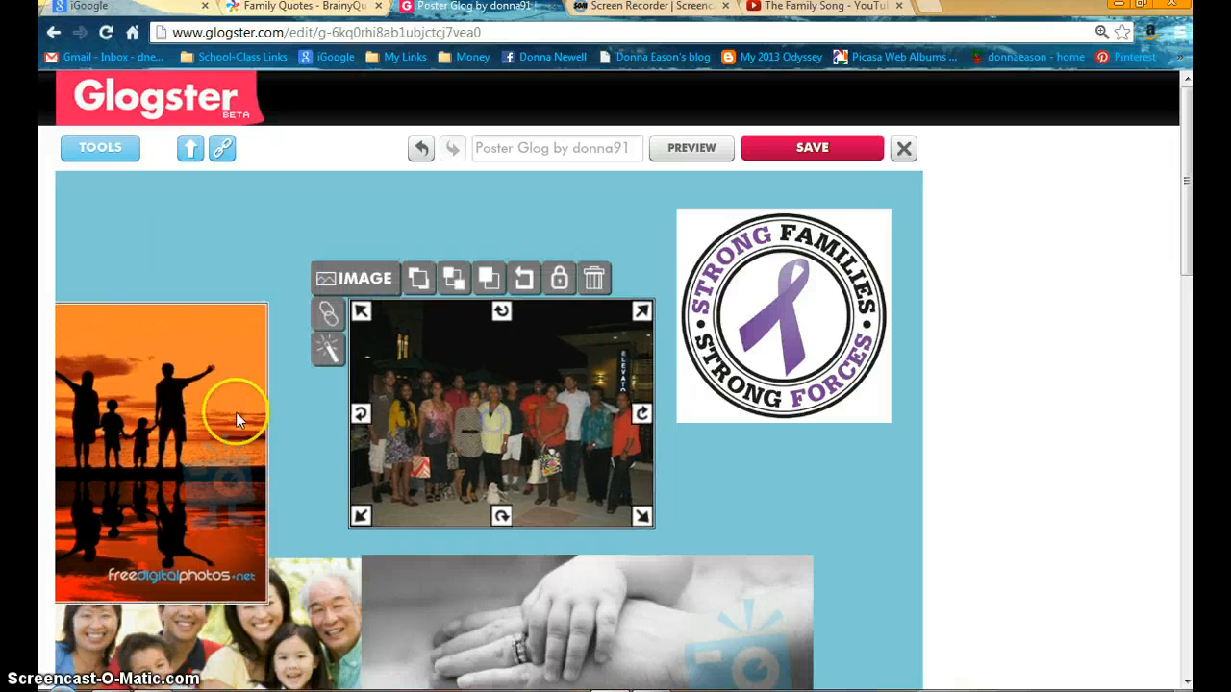
pyautogui.moveTo(161, 453); pyautogui.dragTo(228, 353)
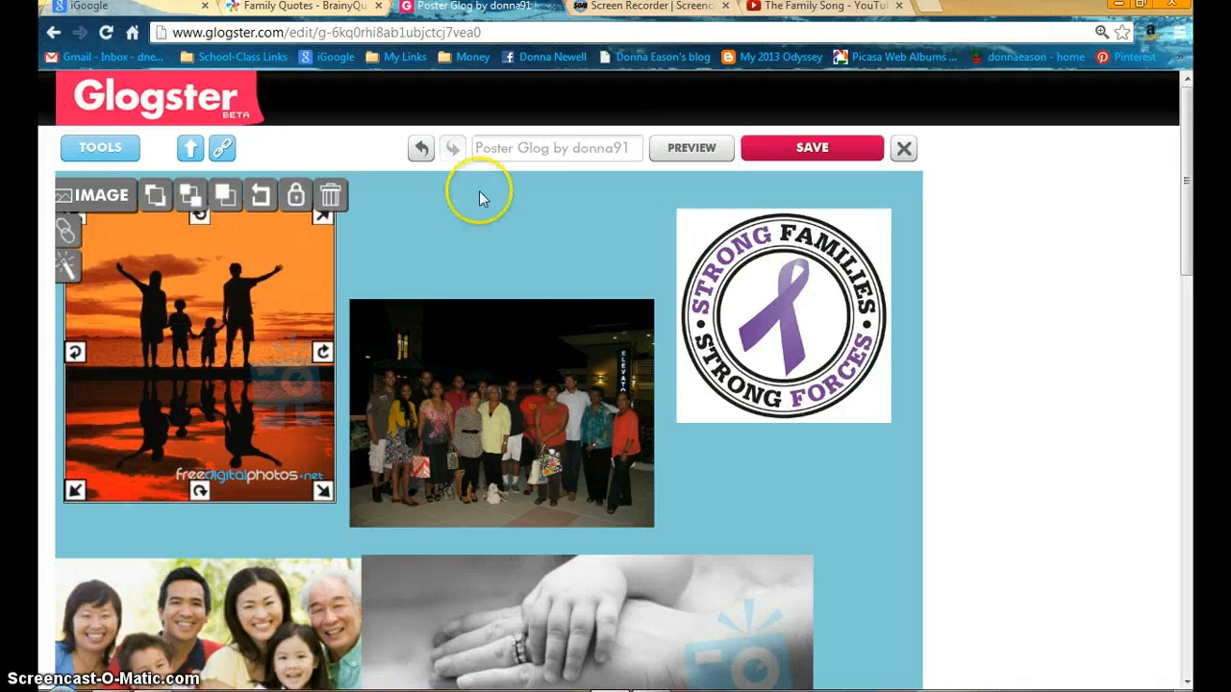
# Step: Shrink the hands picture to about three quarters of its size and move it over the right half of the android image
pyautogui.scroll(-3, 537, 334)
pyautogui.scroll(-2, 537, 332)
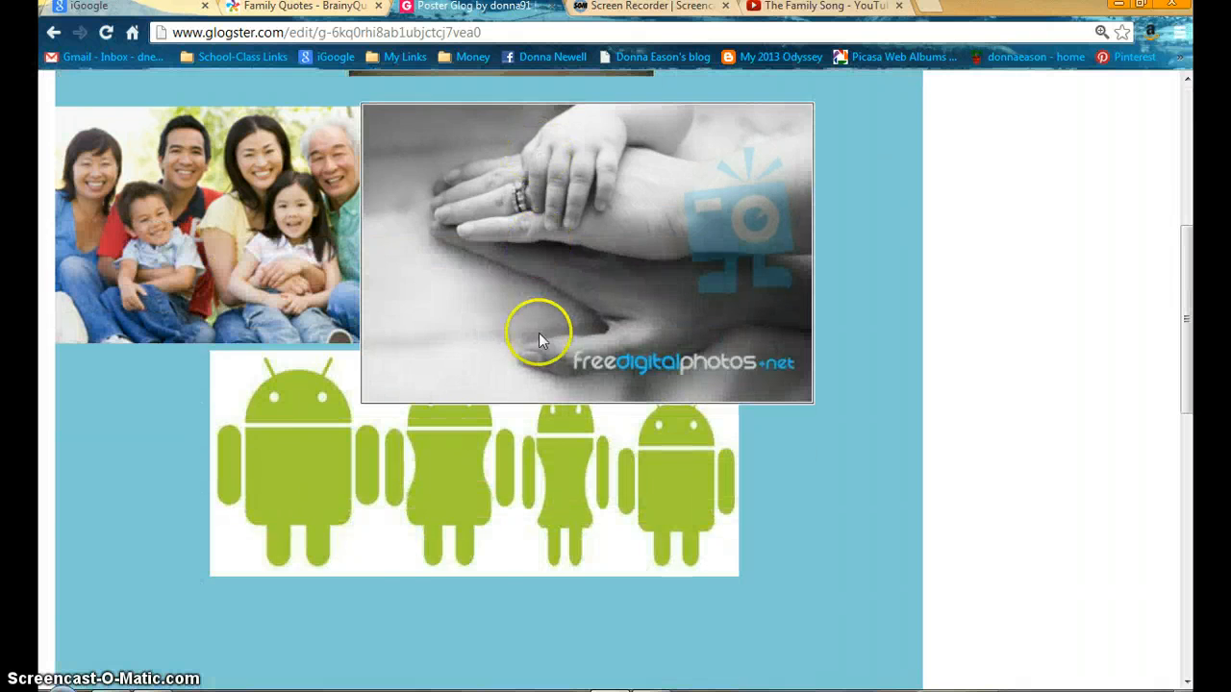
pyautogui.click(462, 263)
pyautogui.moveTo(371, 397); pyautogui.dragTo(578, 447)
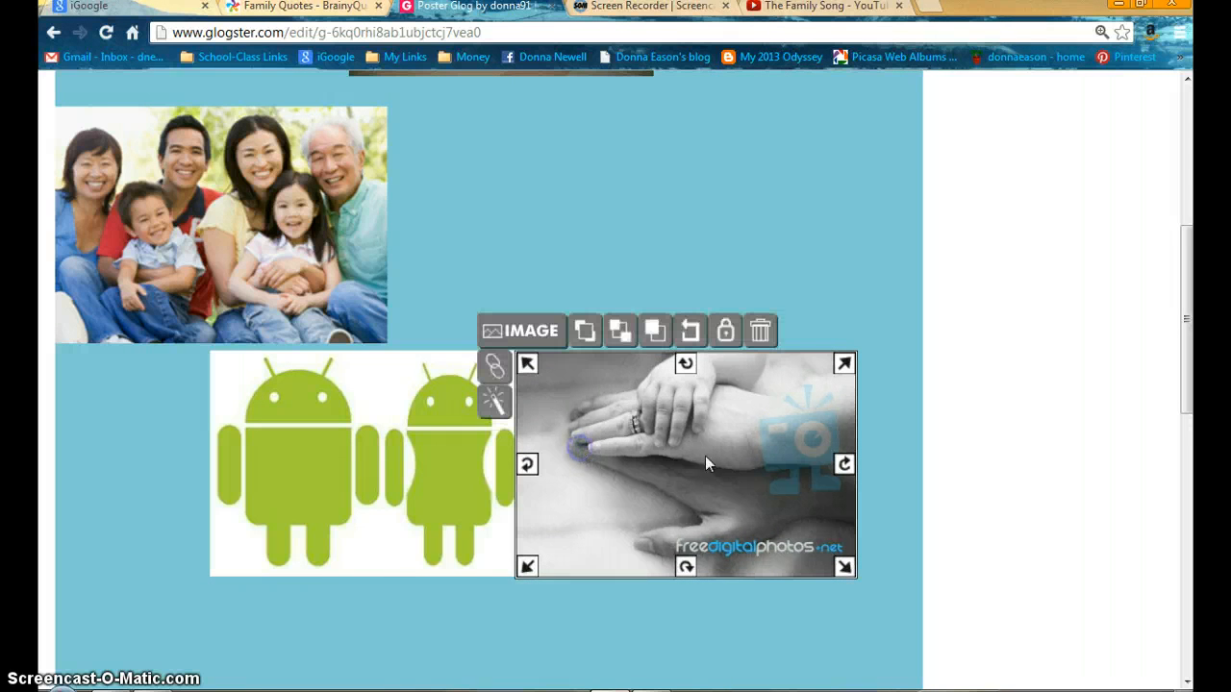
# Step: Try stacking the hands picture behind the android image, restore it in front, and move it toward the android image's lower-right corner
pyautogui.click(620, 331)
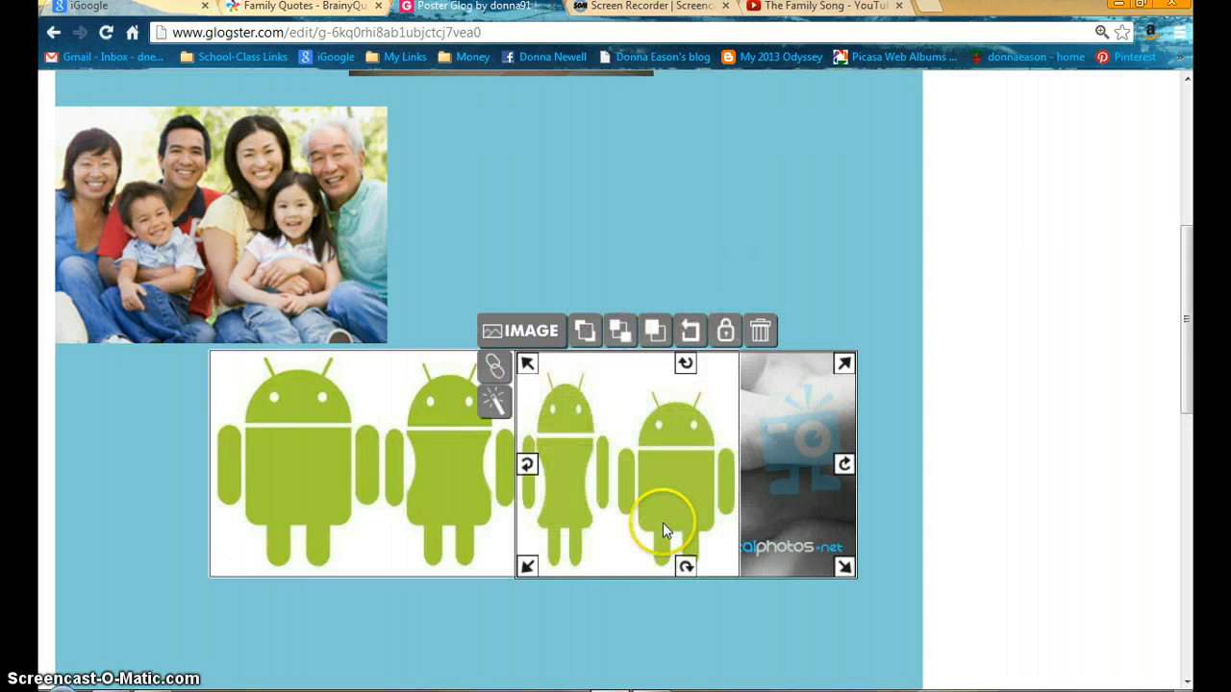
pyautogui.click(653, 335)
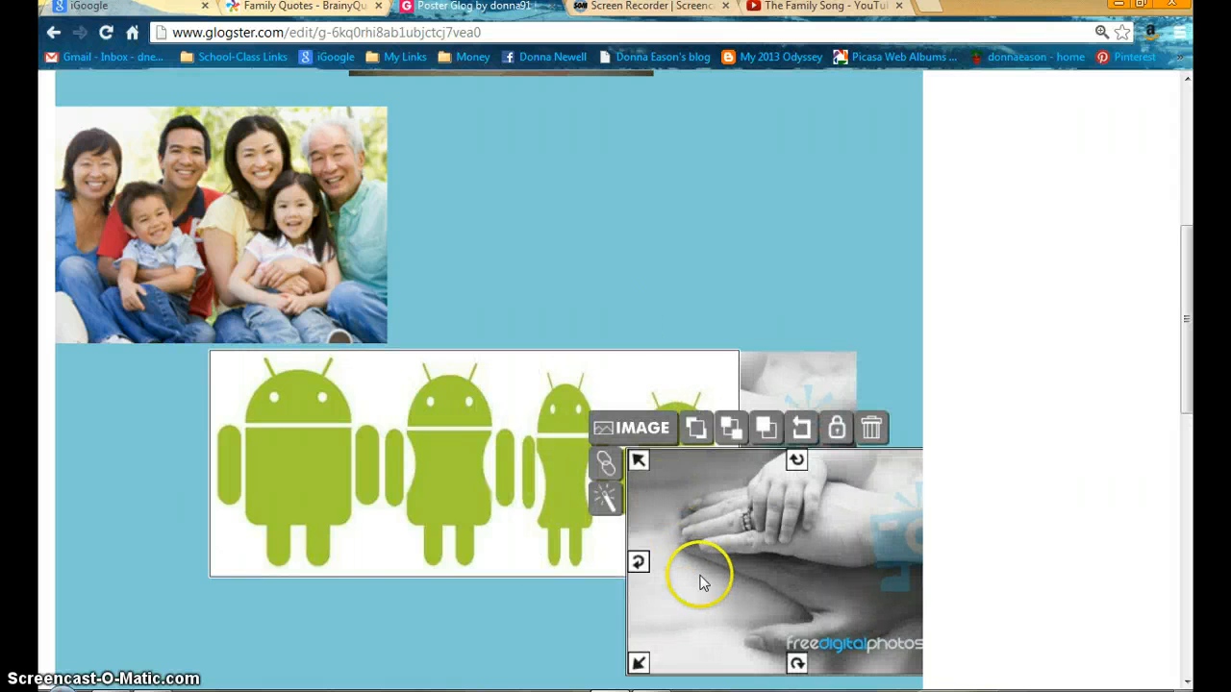
pyautogui.moveTo(705, 559); pyautogui.dragTo(643, 588)
# Step: Search YouTube for "We Are Family" from the poster's video library
pyautogui.scroll(5, 618, 264)
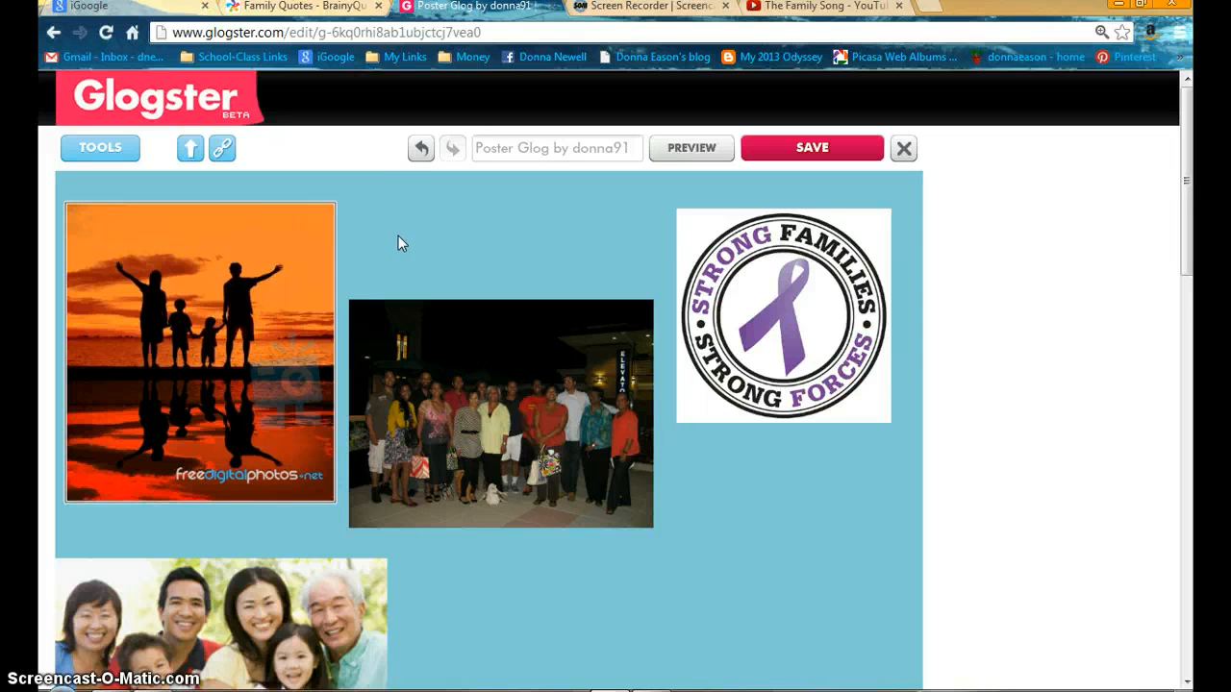
pyautogui.click(115, 165)
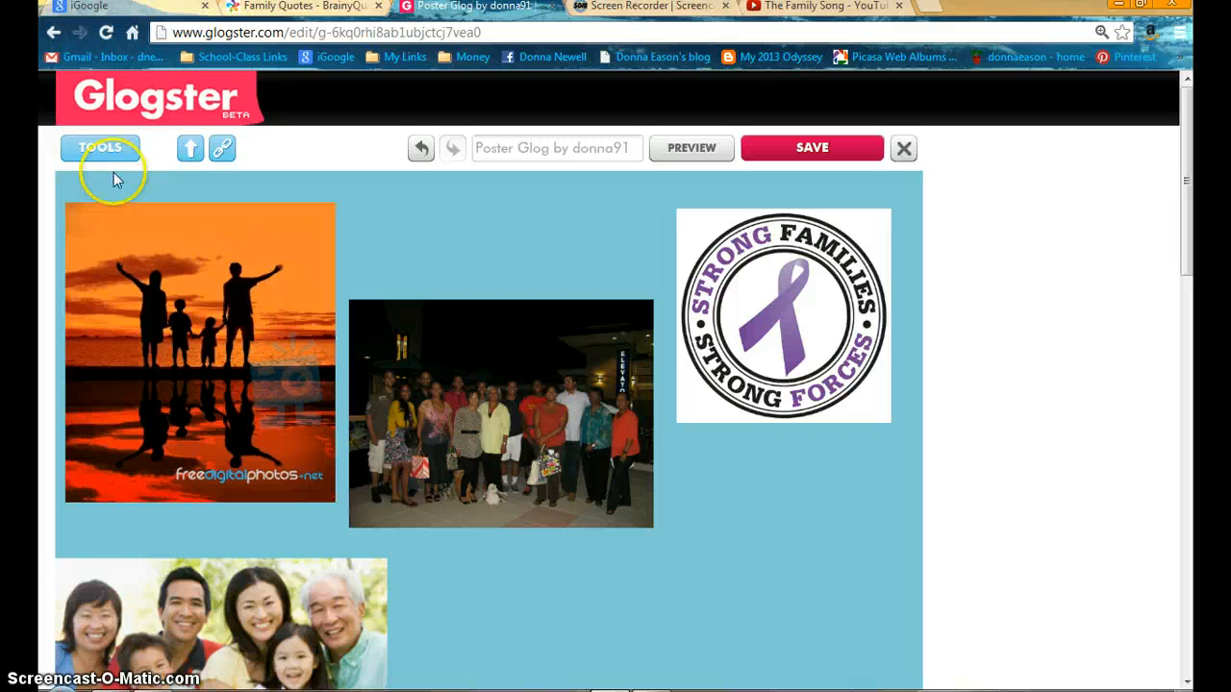
pyautogui.click(86, 154)
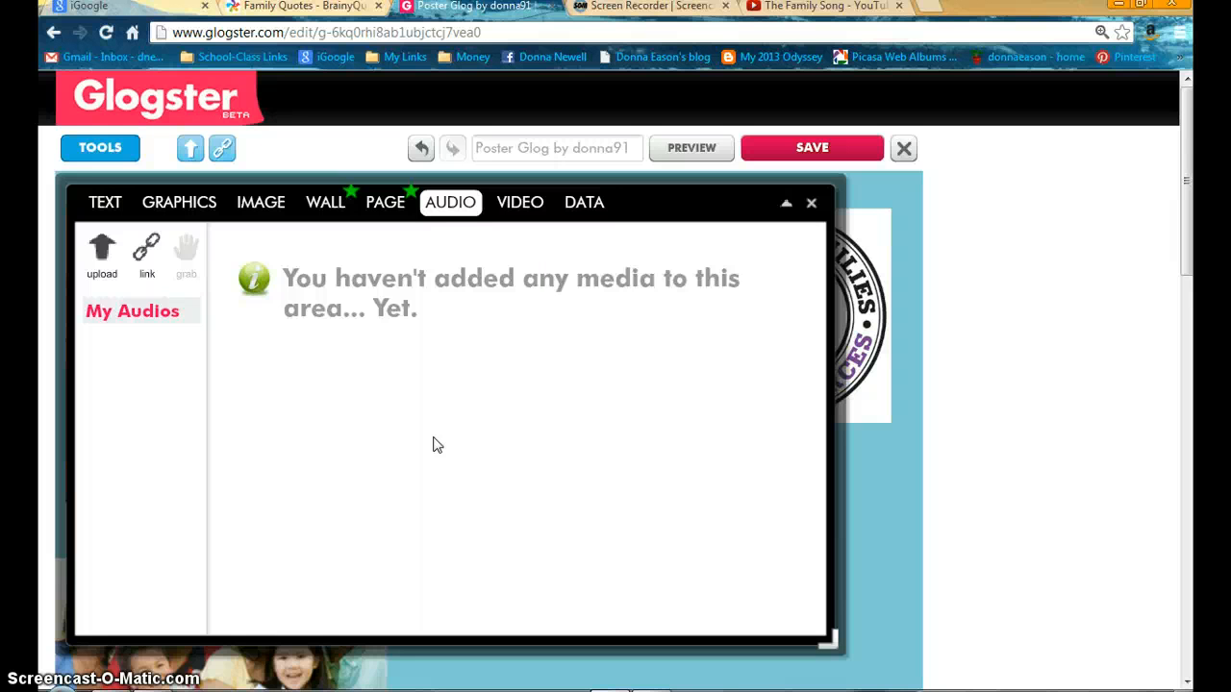
pyautogui.click(524, 210)
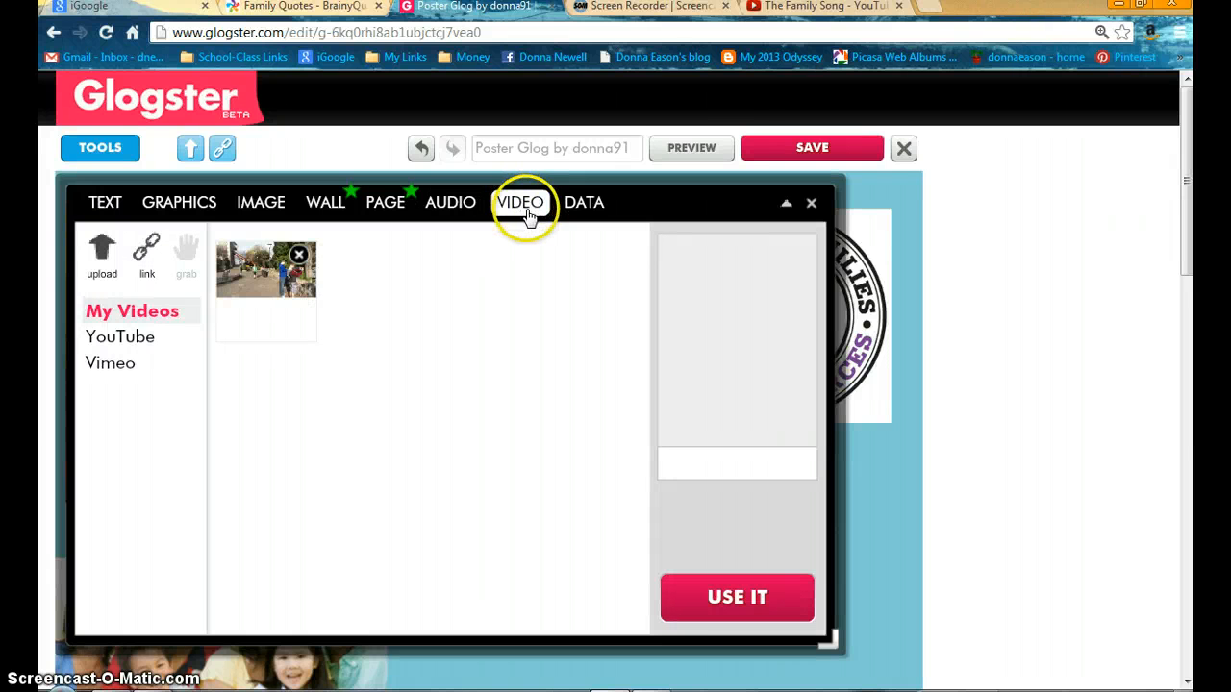
pyautogui.click(127, 339)
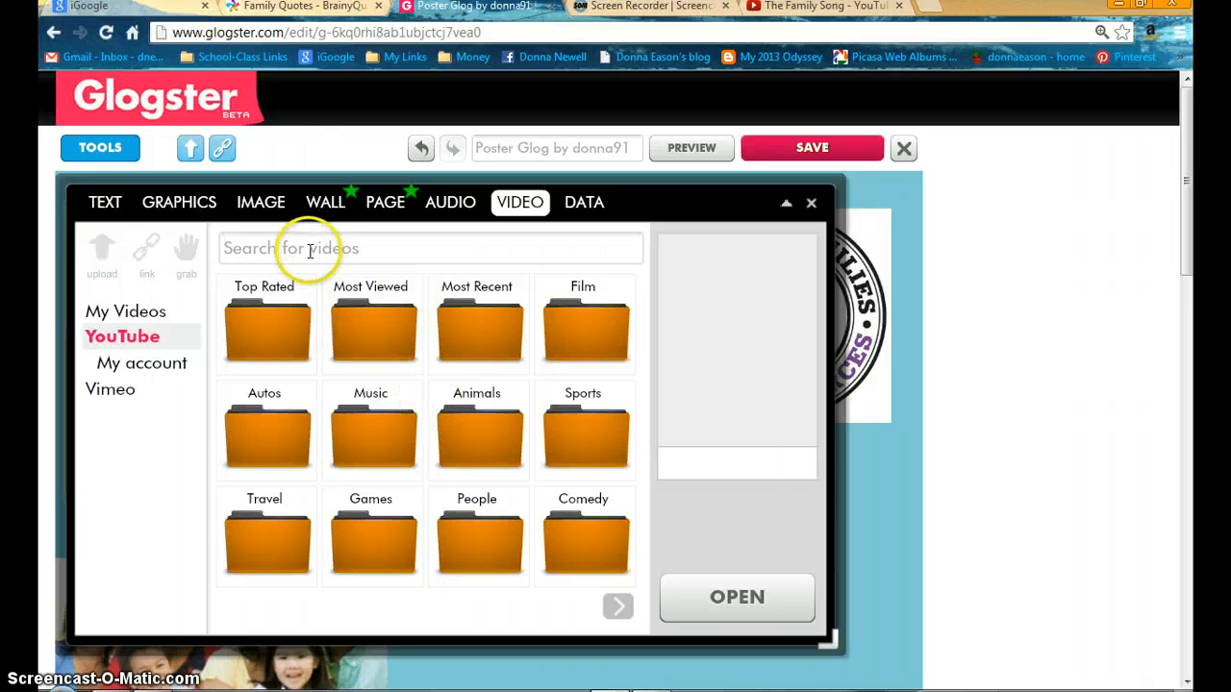
pyautogui.click(146, 367)
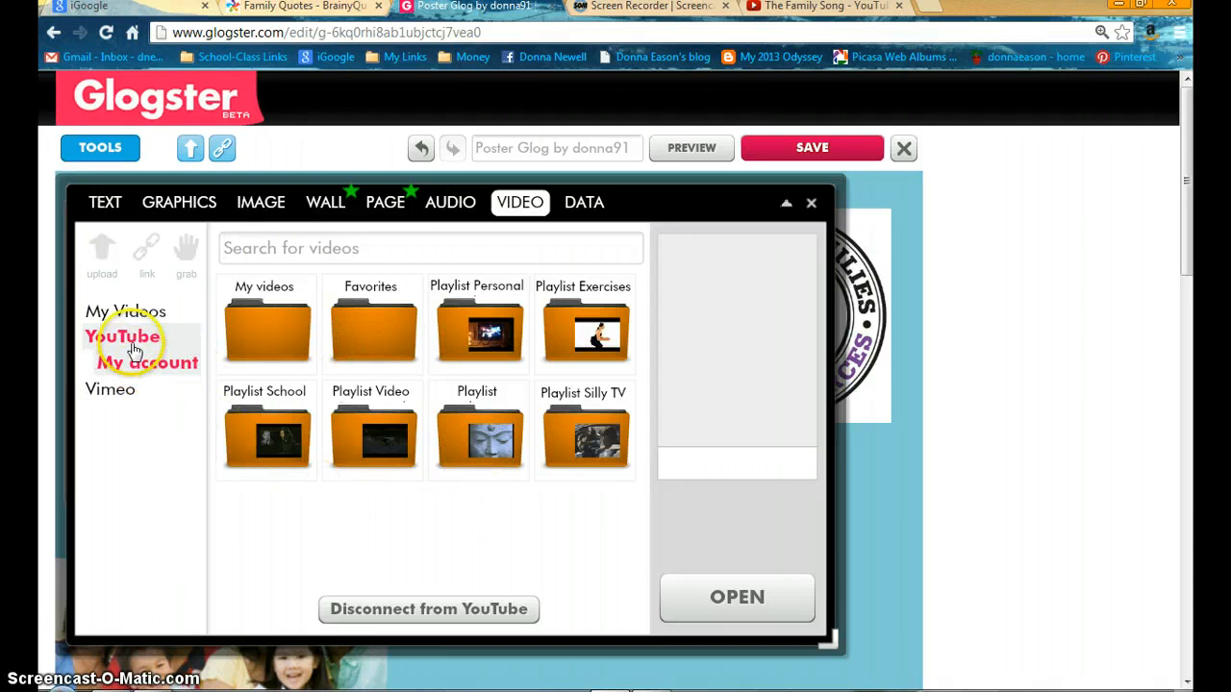
pyautogui.click(134, 348)
pyautogui.click(280, 249)
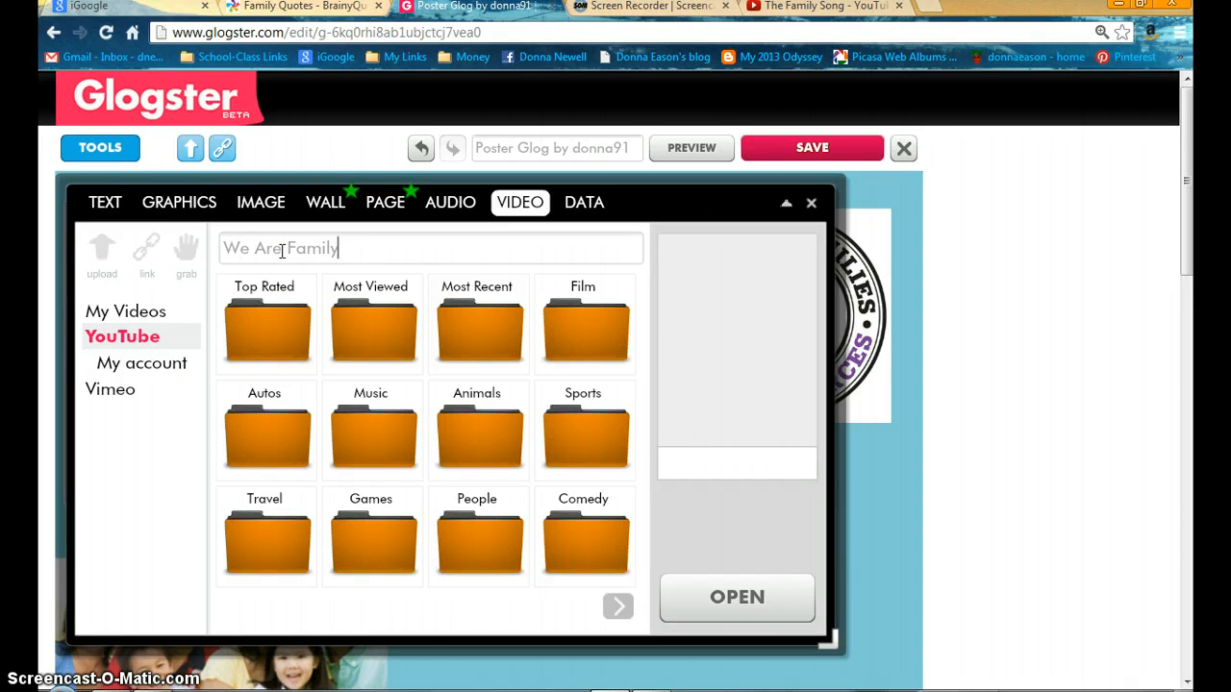
pyautogui.write('We Are Family')
pyautogui.press('Return')
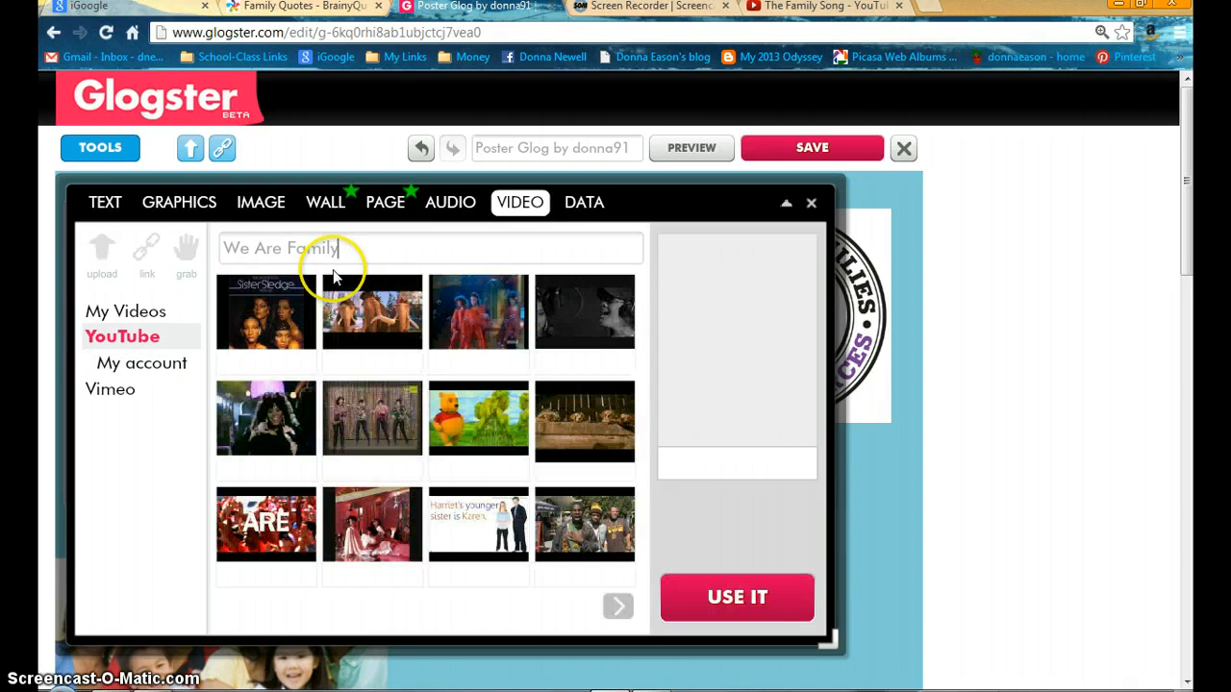
# Step: Add the Sister Sledge video with the album-cover thumbnail to the poster and close the media library
pyautogui.click(265, 324)
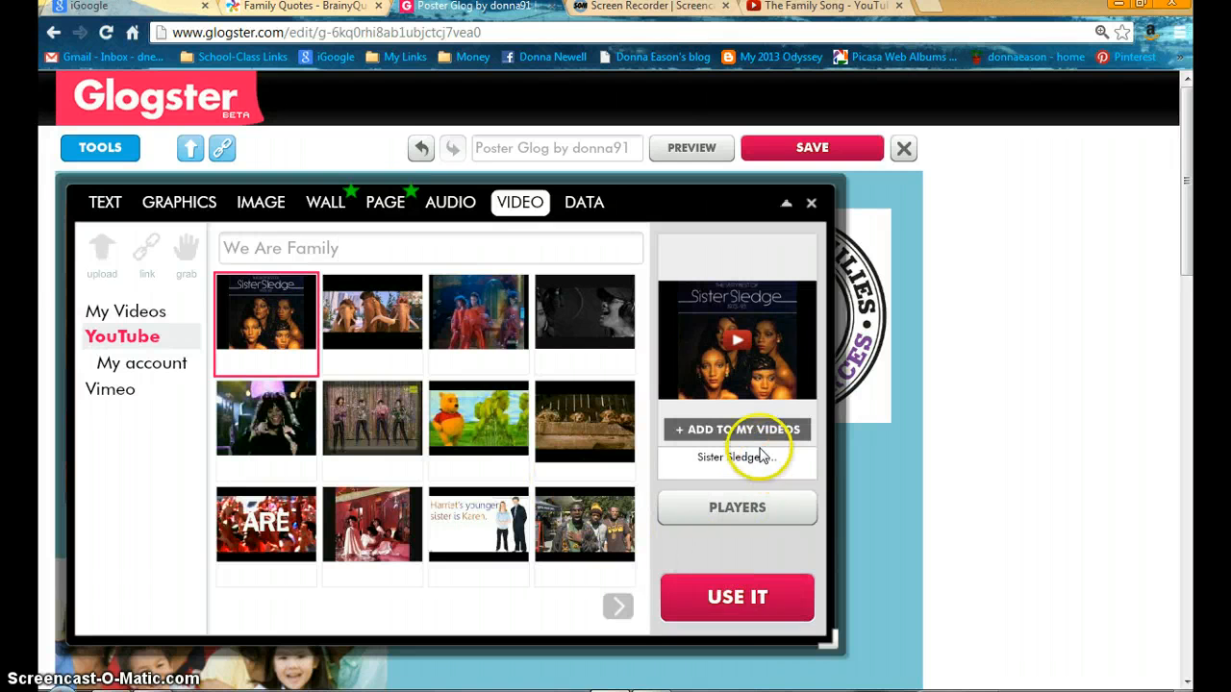
pyautogui.click(740, 609)
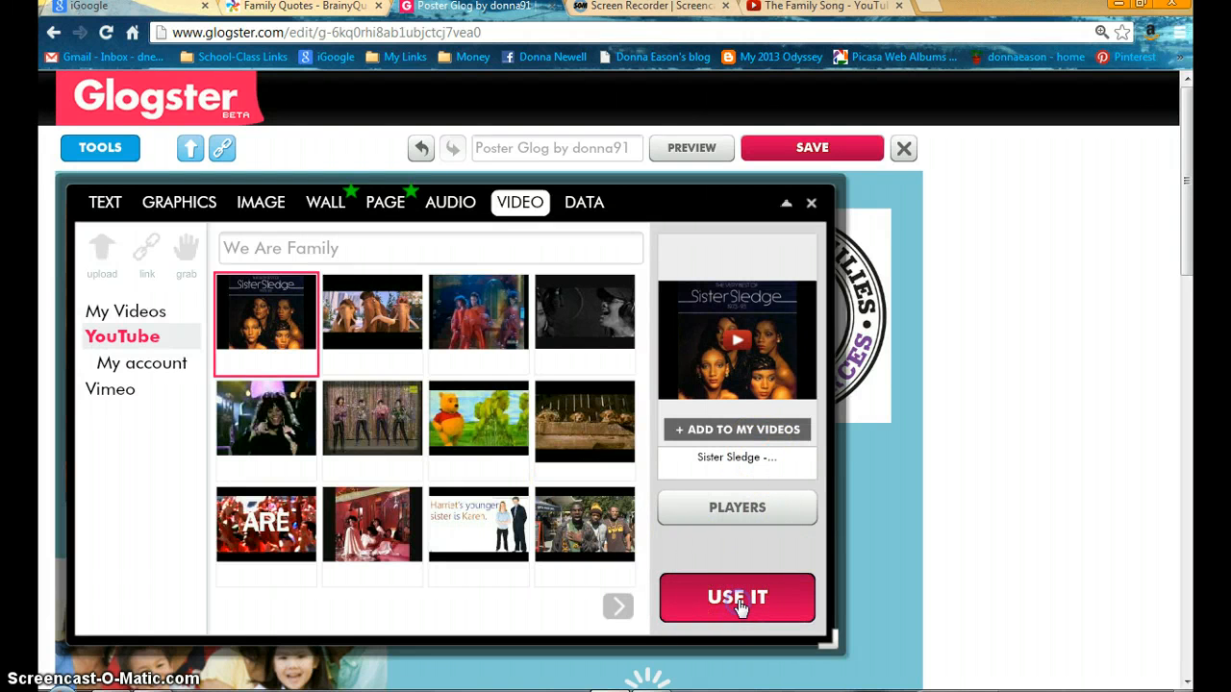
pyautogui.click(810, 203)
# Step: Shrink the Sister Sledge video to about half its width and place it below the logo, above the android image
pyautogui.scroll(-3, 769, 426)
pyautogui.click(906, 583)
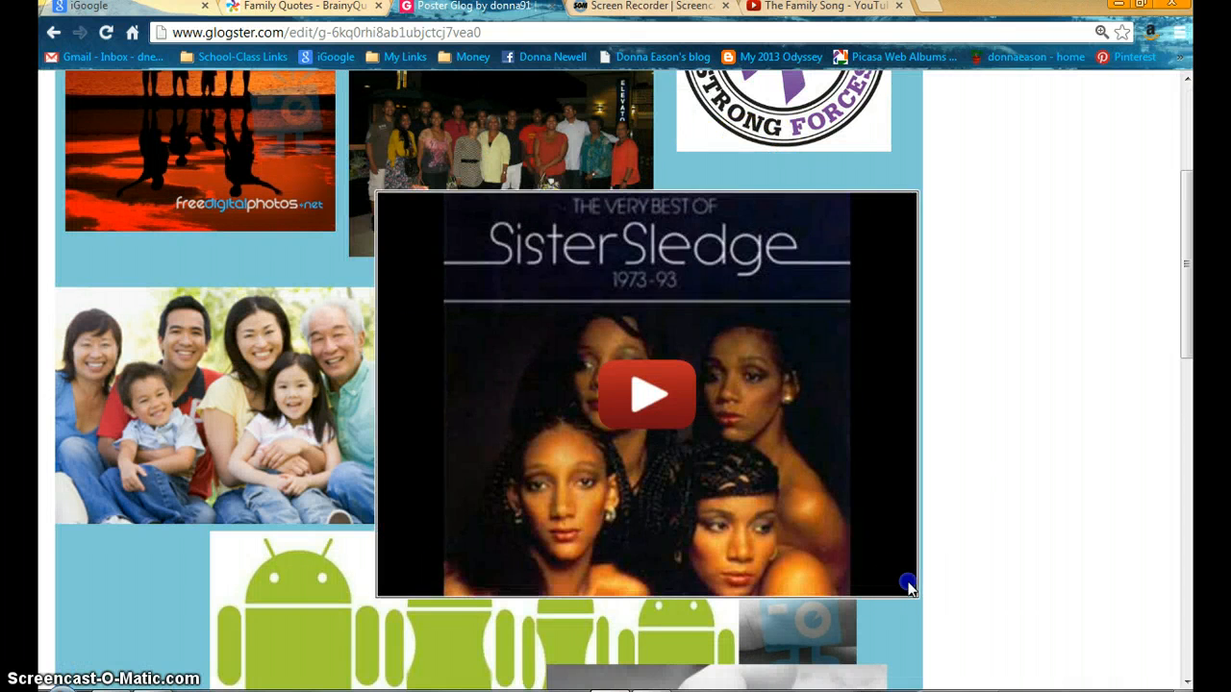
pyautogui.click(810, 519)
pyautogui.moveTo(811, 519); pyautogui.dragTo(761, 432)
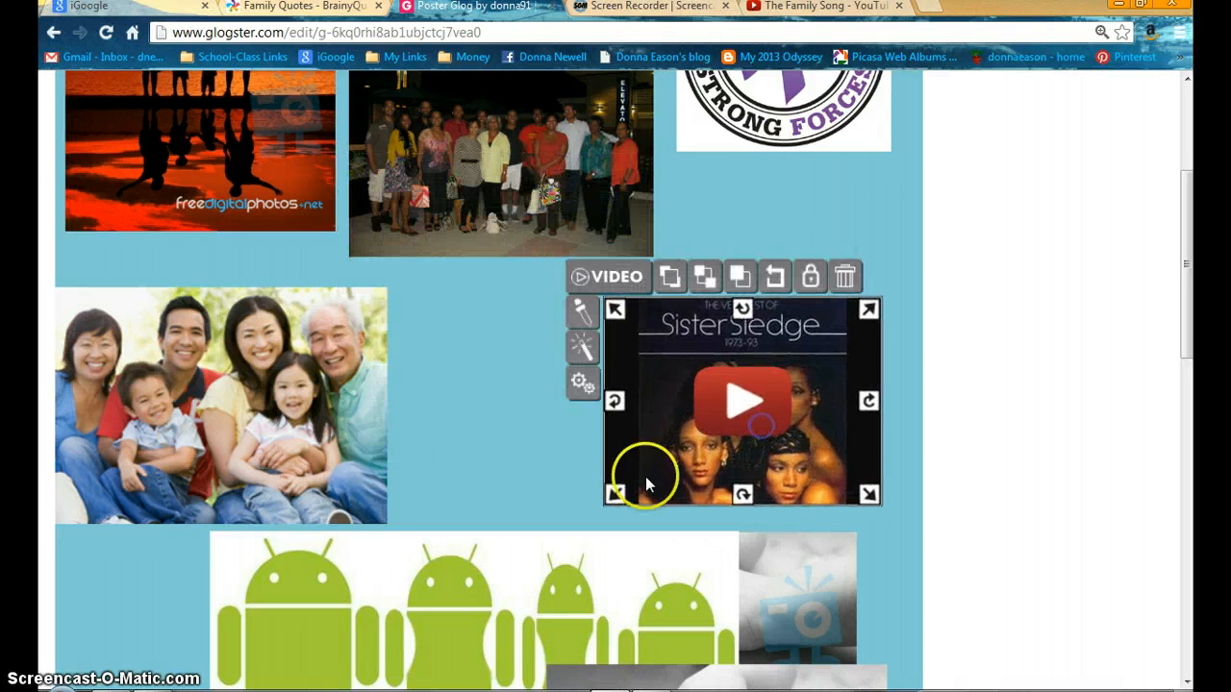
# Step: Switch to the YouTube page of The Family Song and copy the video's share link
pyautogui.scroll(2, 498, 431)
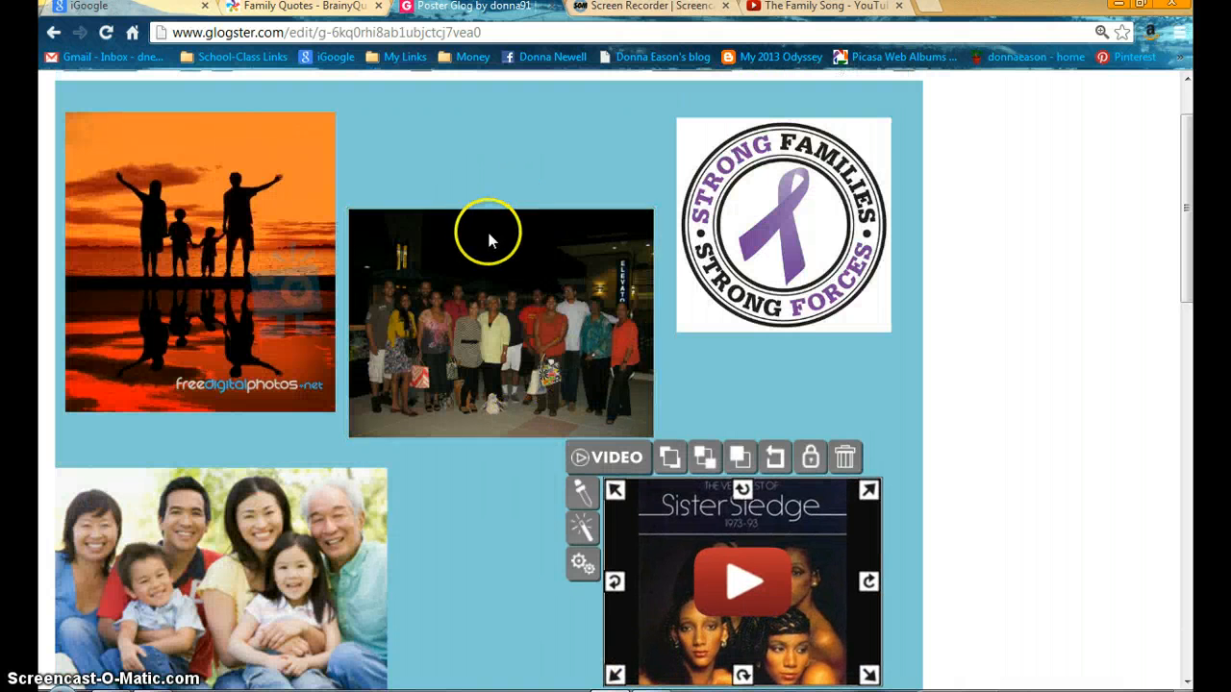
pyautogui.scroll(1, 487, 228)
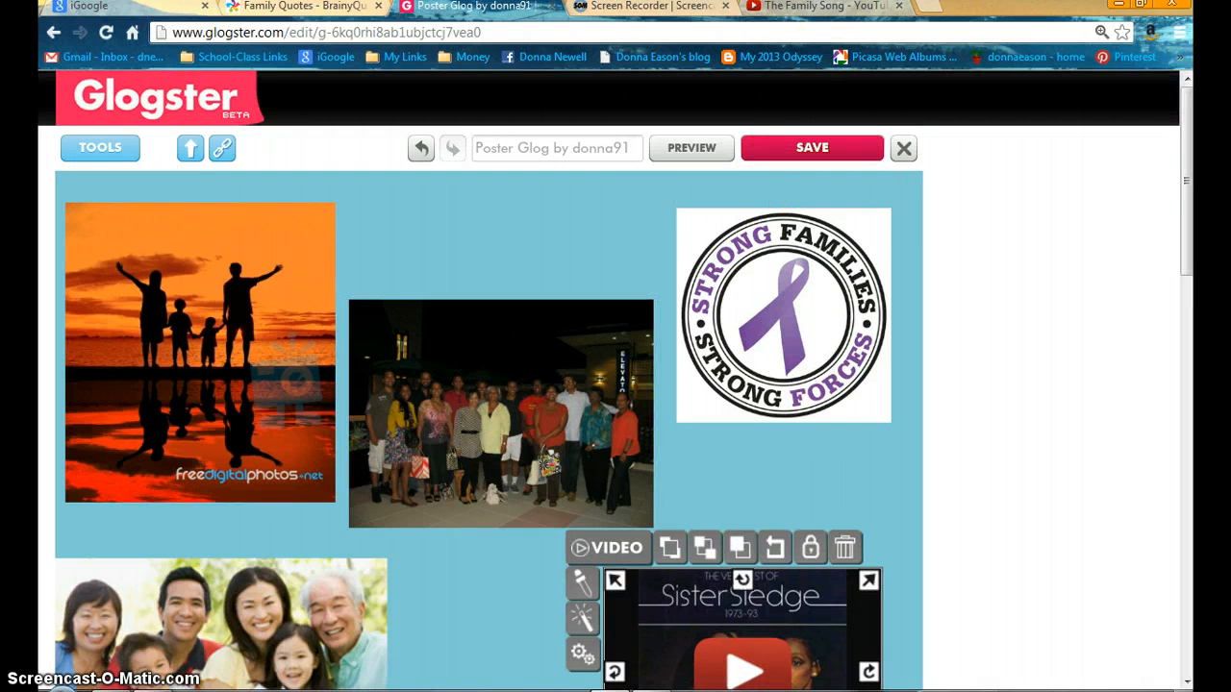
pyautogui.click(795, 10)
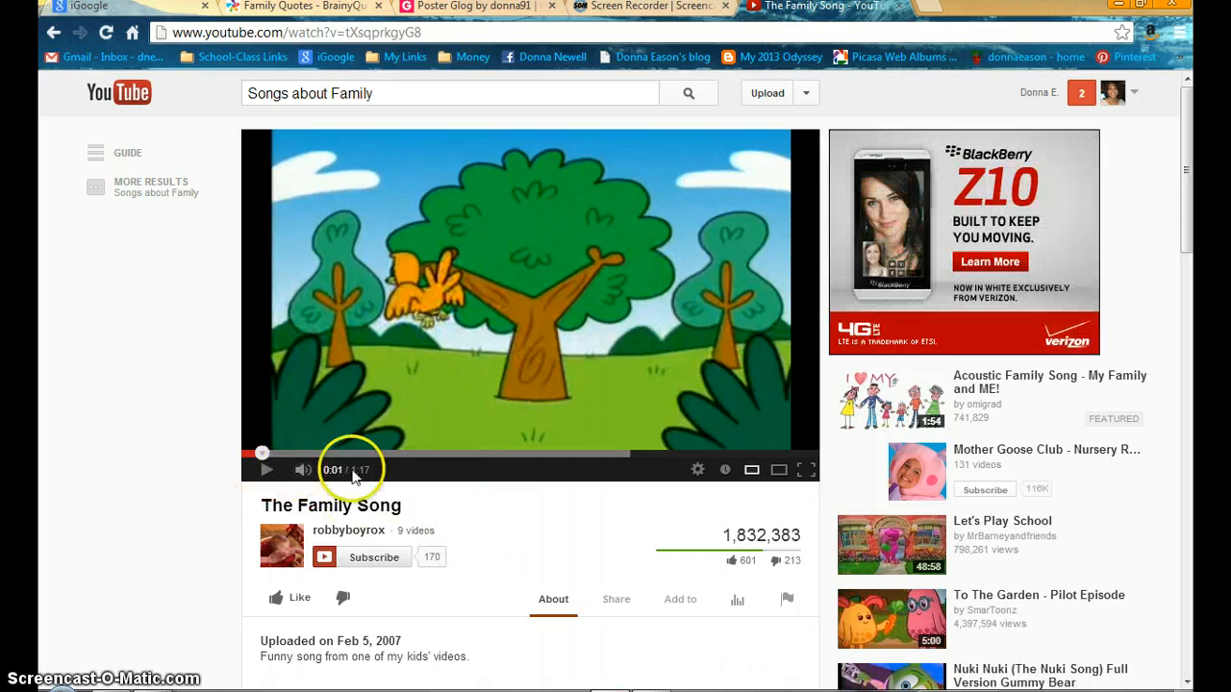
pyautogui.scroll(-1, 545, 522)
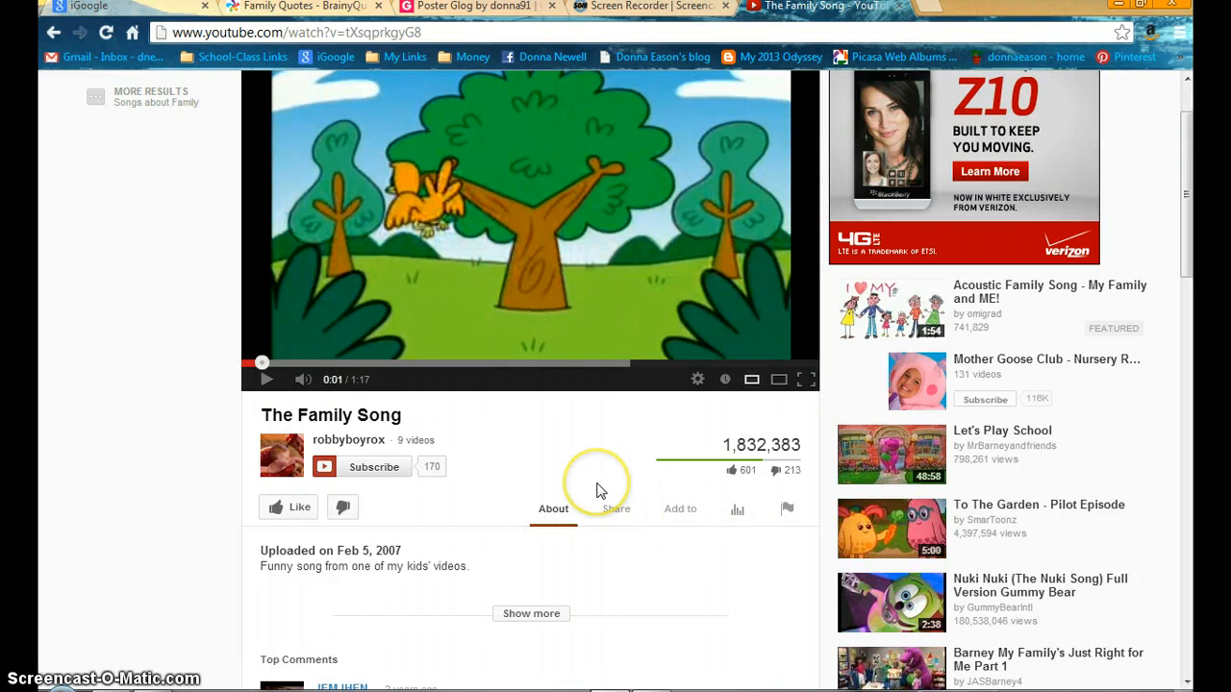
pyautogui.click(472, 6)
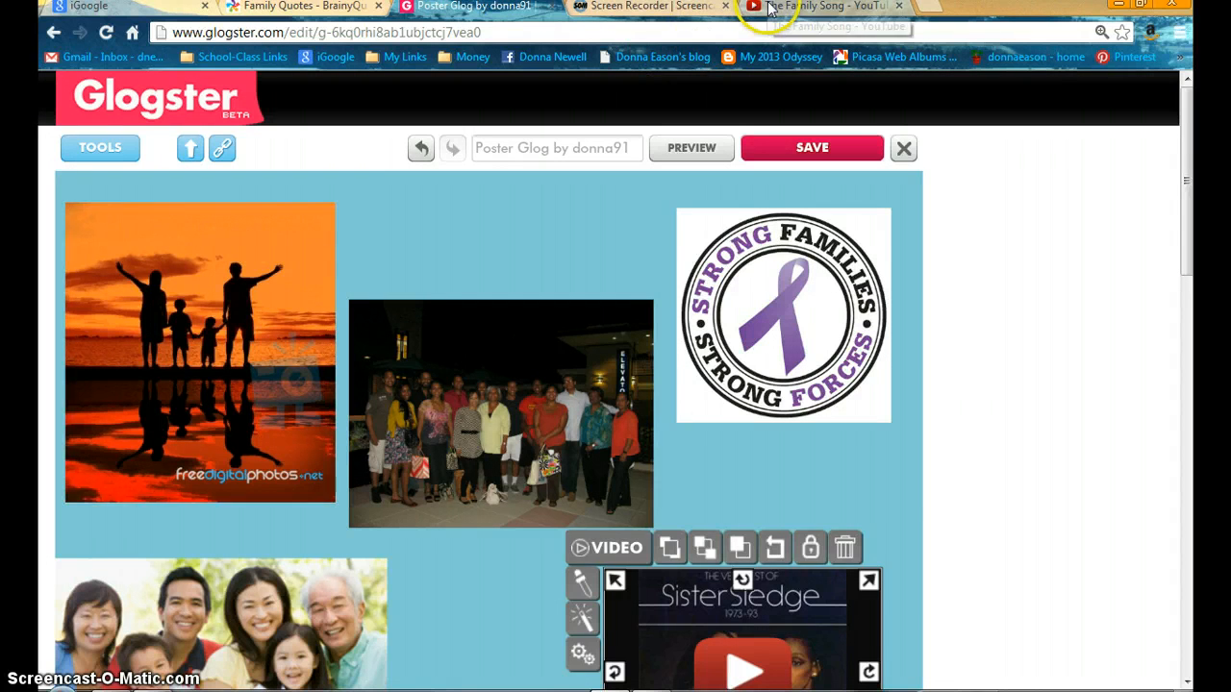
pyautogui.click(827, 7)
pyautogui.scroll(-1, 394, 443)
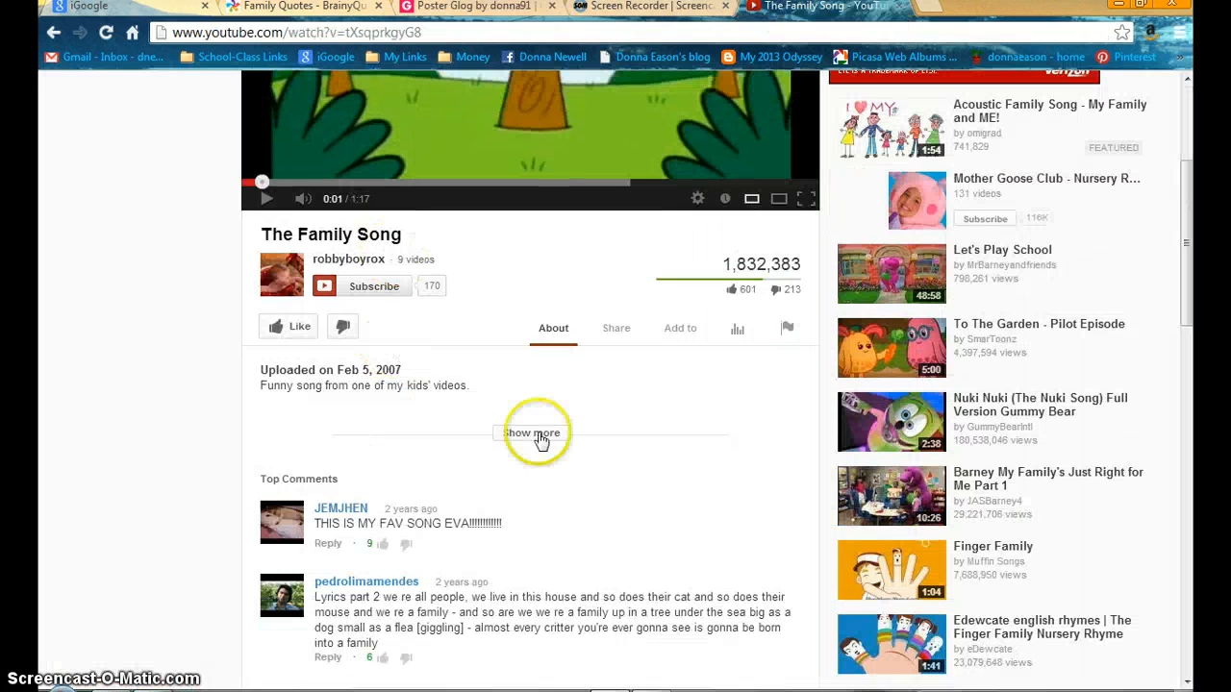
pyautogui.click(619, 331)
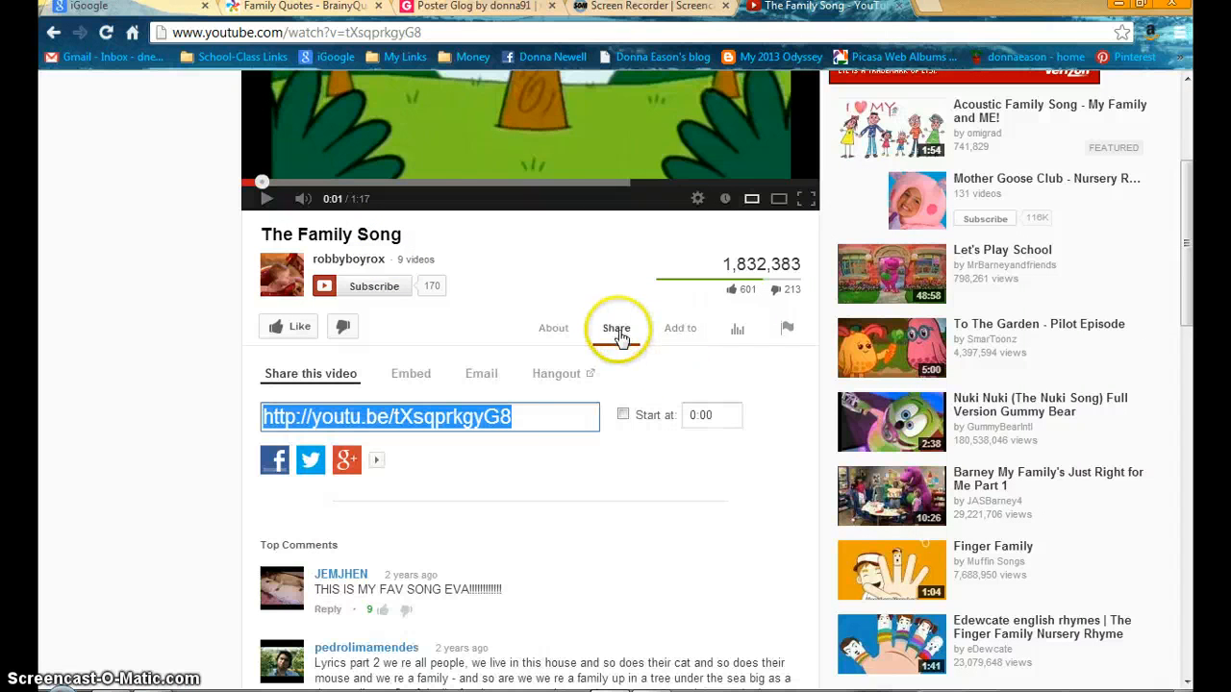
pyautogui.rightClick(533, 418)
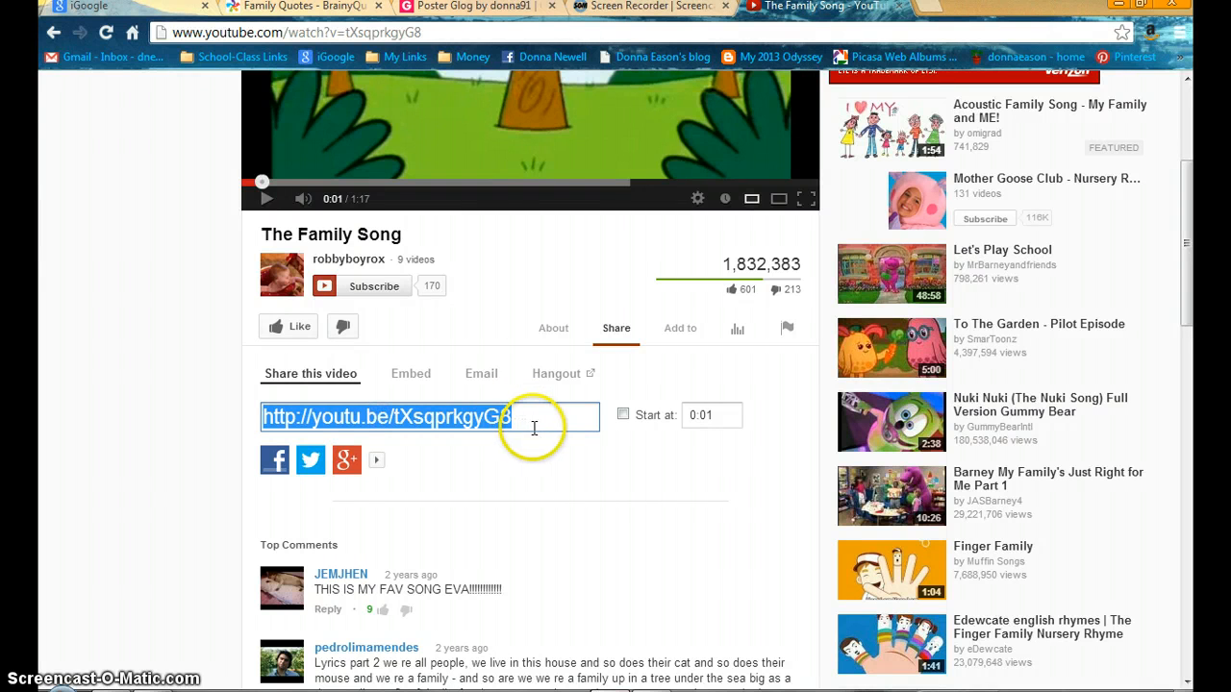
pyautogui.click(471, 10)
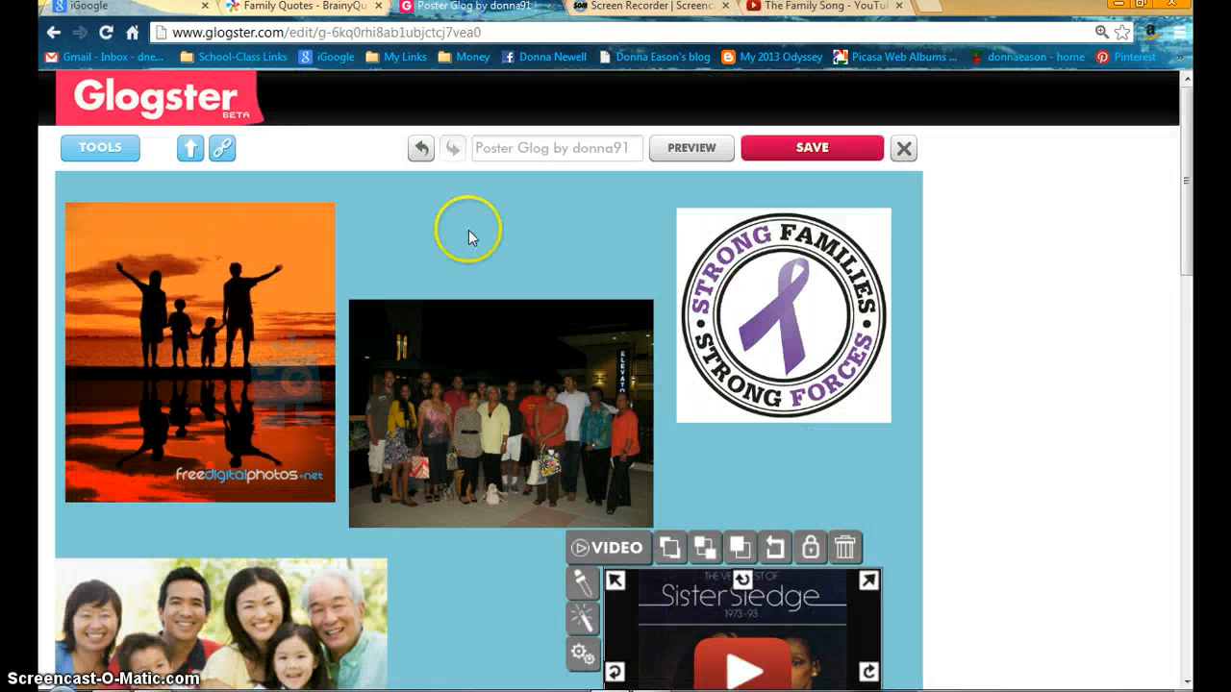
pyautogui.click(102, 157)
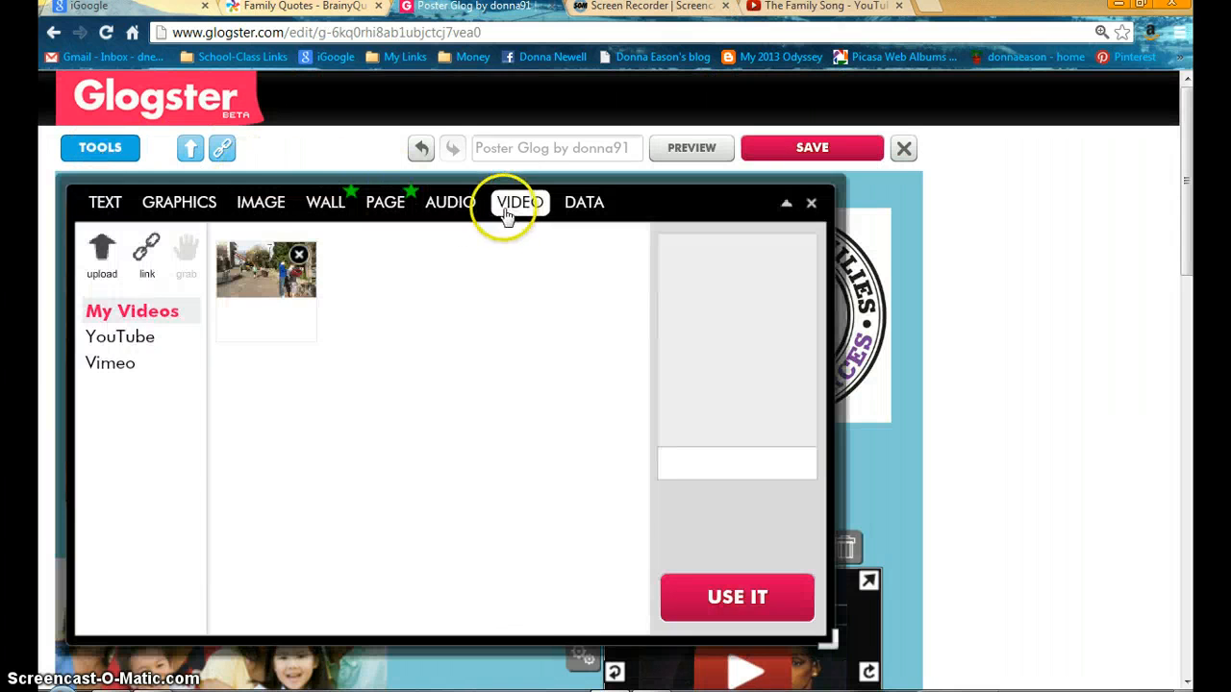
pyautogui.click(146, 277)
pyautogui.click(179, 360)
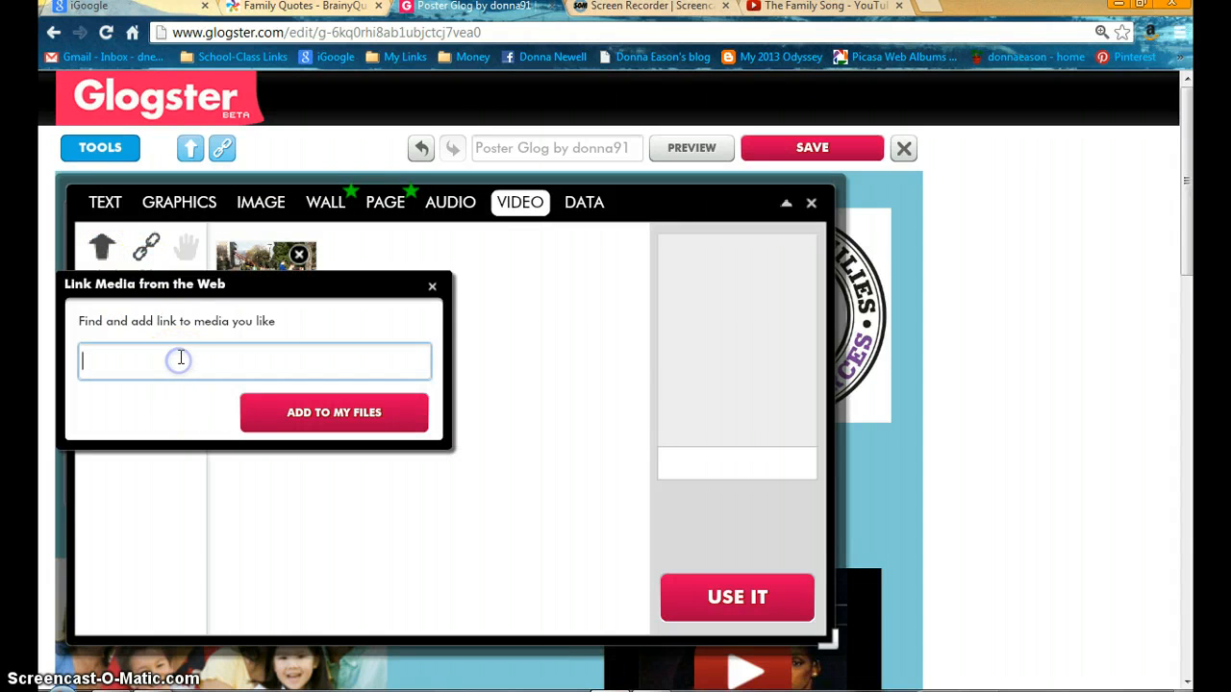
pyautogui.click(319, 421)
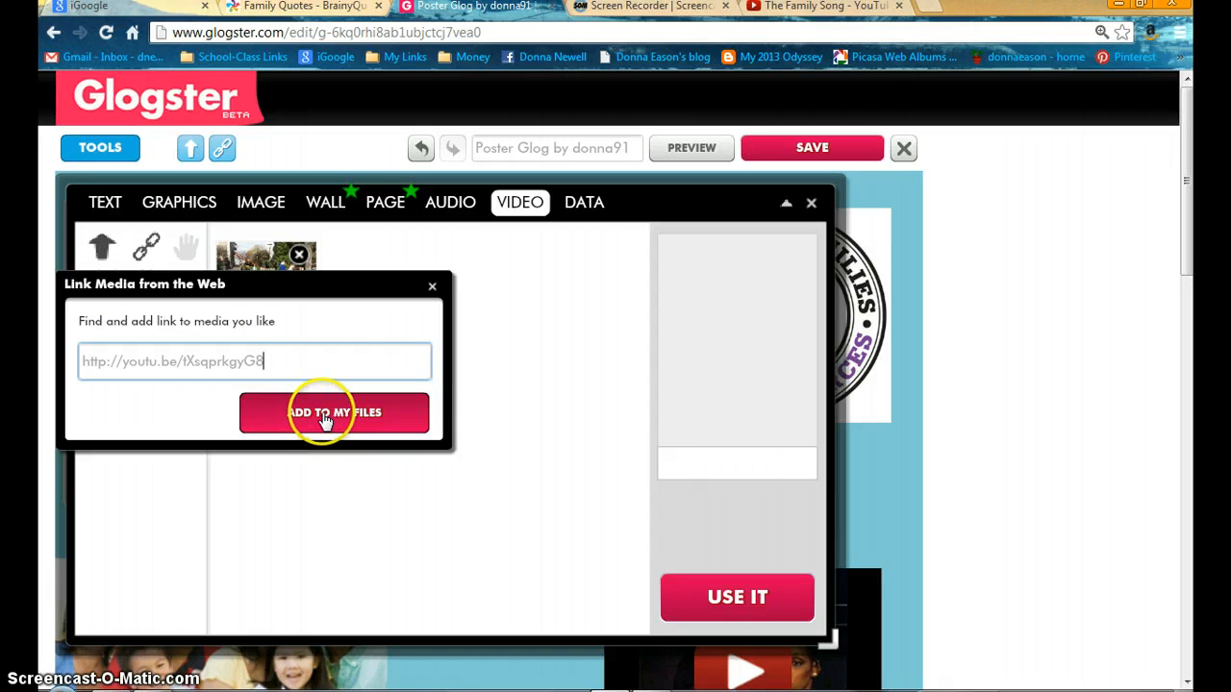
pyautogui.click(318, 423)
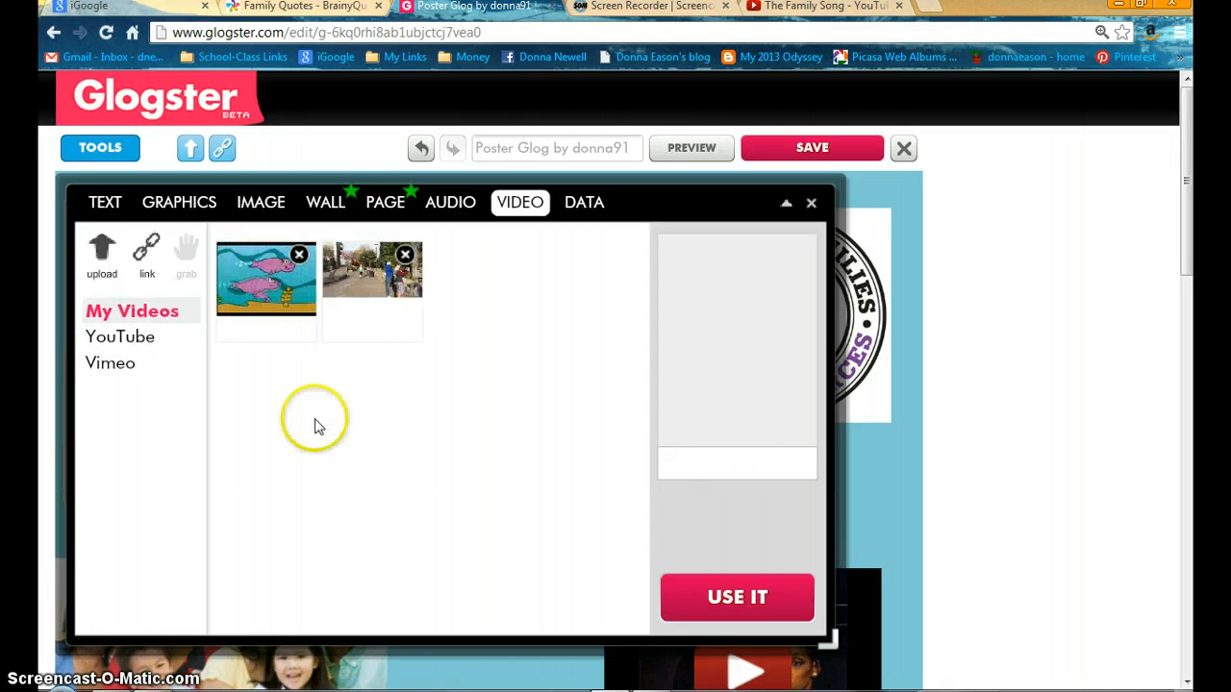
# Step: Add The Family Song video from My Videos to the poster and close the media library
pyautogui.click(223, 280)
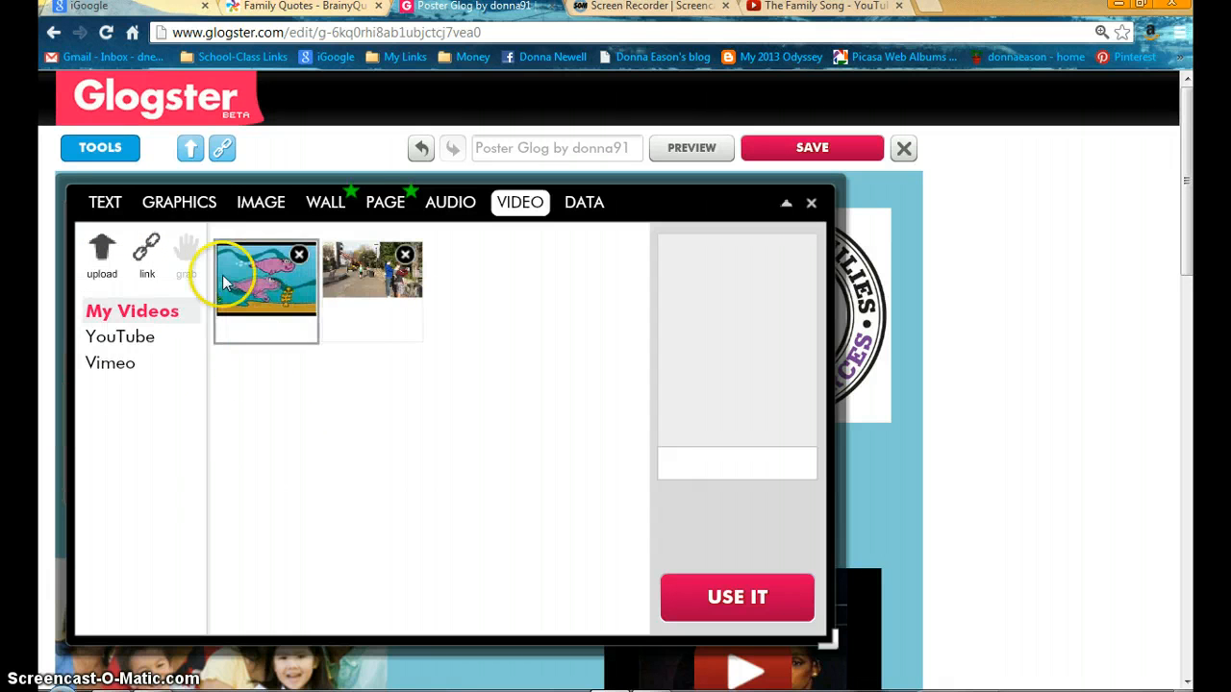
pyautogui.click(255, 334)
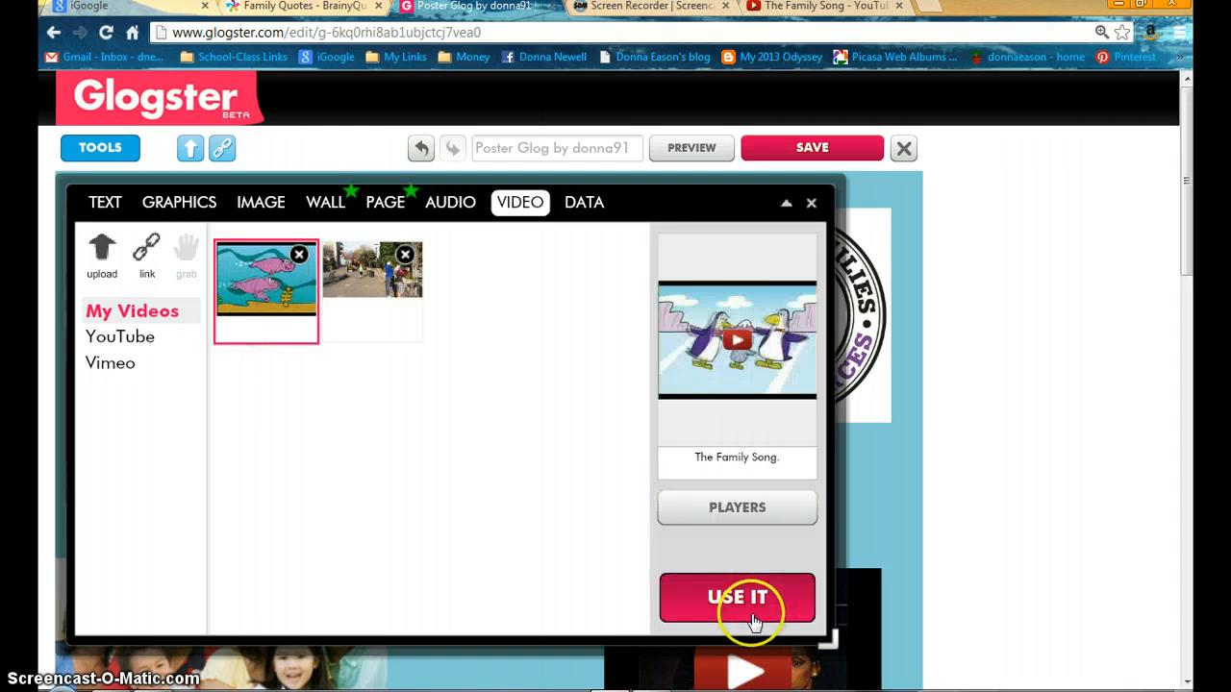
pyautogui.click(765, 615)
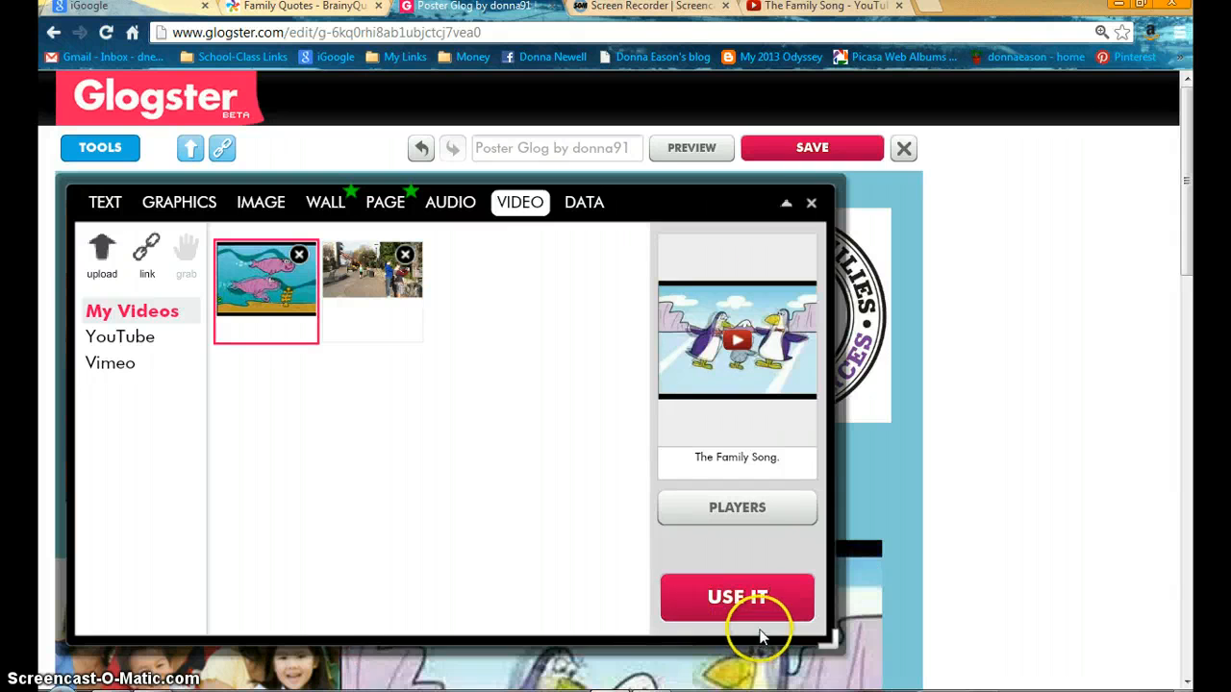
pyautogui.click(812, 207)
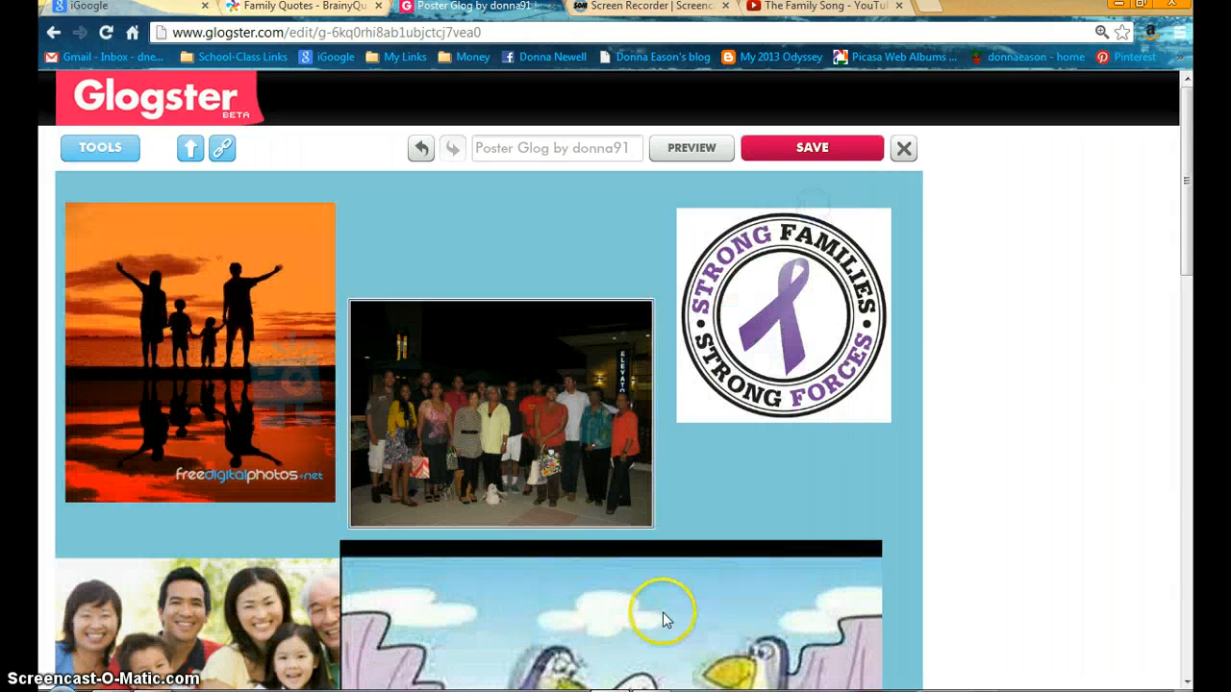
# Step: Shrink The Family Song video to about 40% of its width and fit it between the family portrait and the Sister Sledge video
pyautogui.scroll(-3, 660, 615)
pyautogui.click(870, 666)
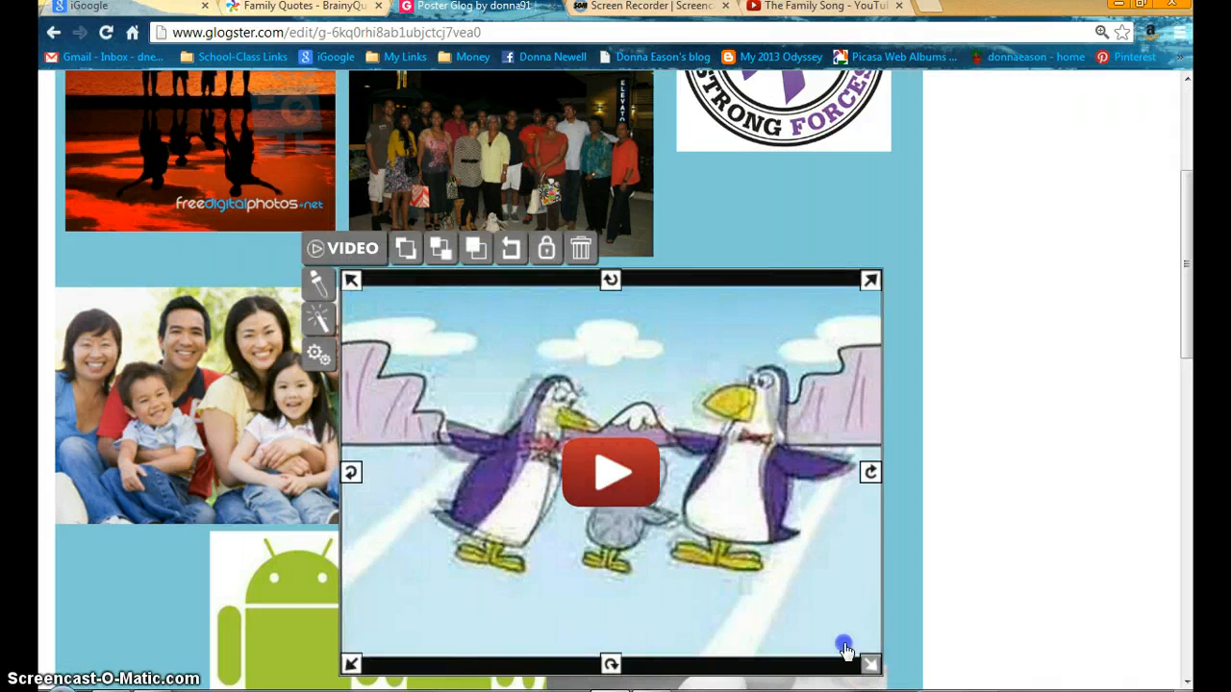
pyautogui.moveTo(845, 651); pyautogui.dragTo(552, 426)
pyautogui.moveTo(462, 375); pyautogui.dragTo(502, 428)
pyautogui.click(596, 222)
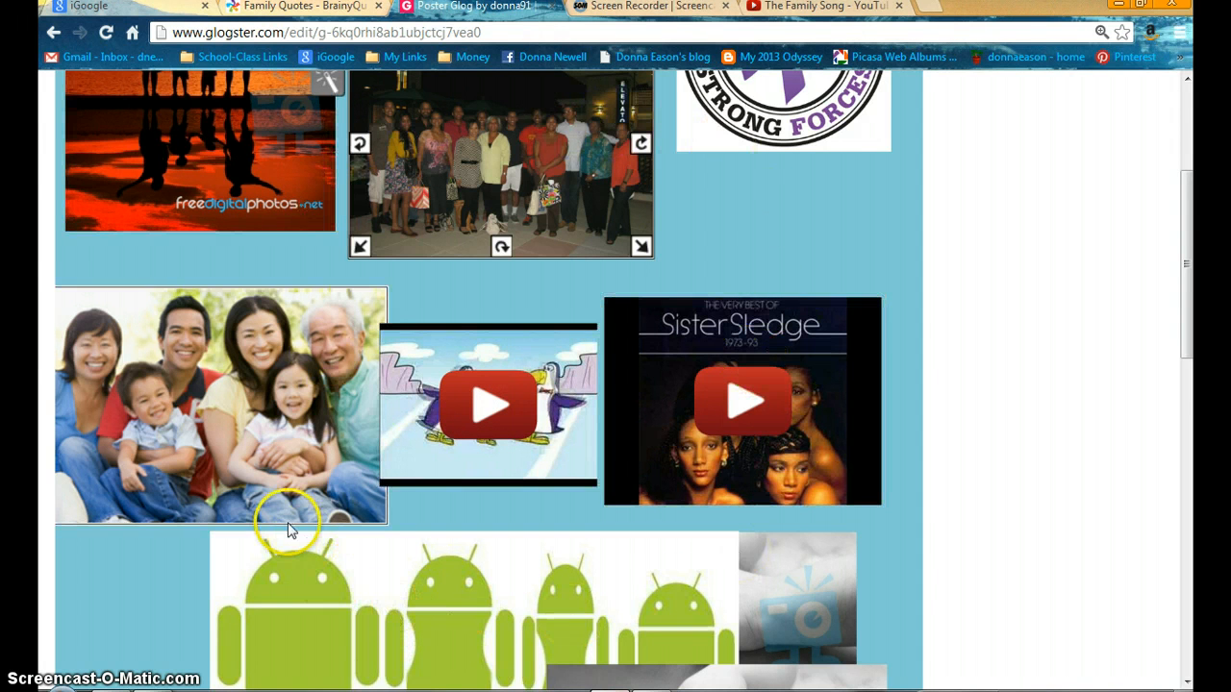
# Step: Add the parchment scroll text box from the Cartoon text styles to the poster and close the tools window
pyautogui.scroll(3, 817, 303)
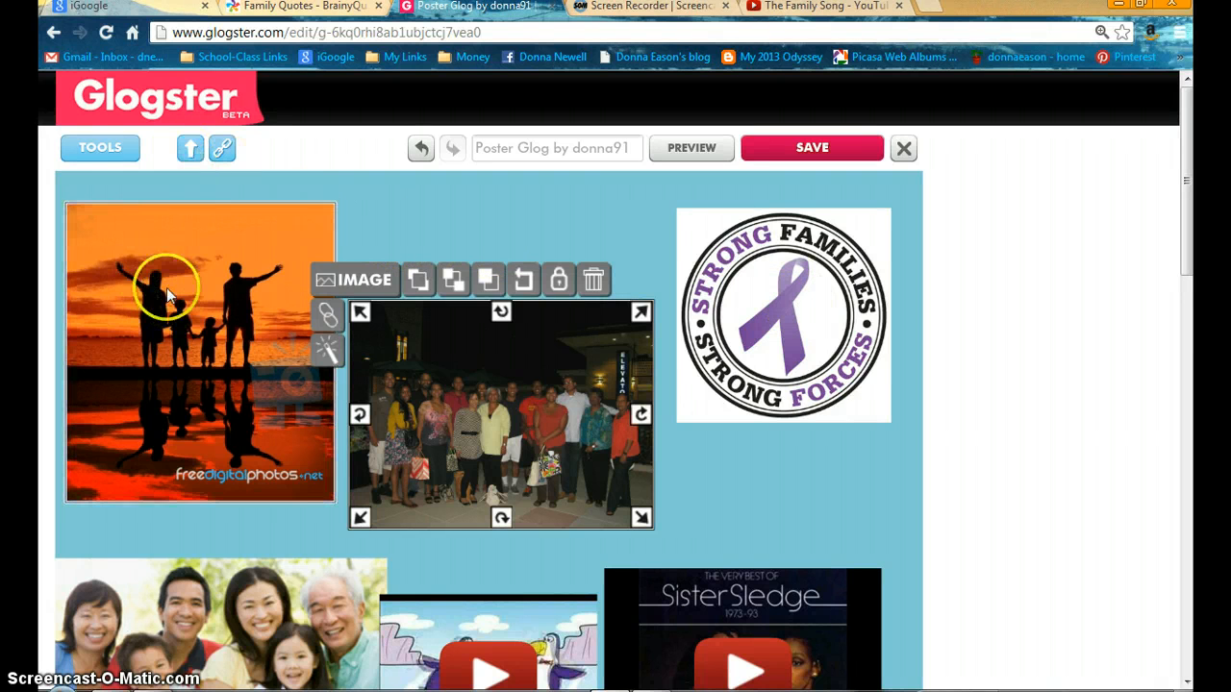
pyautogui.click(93, 150)
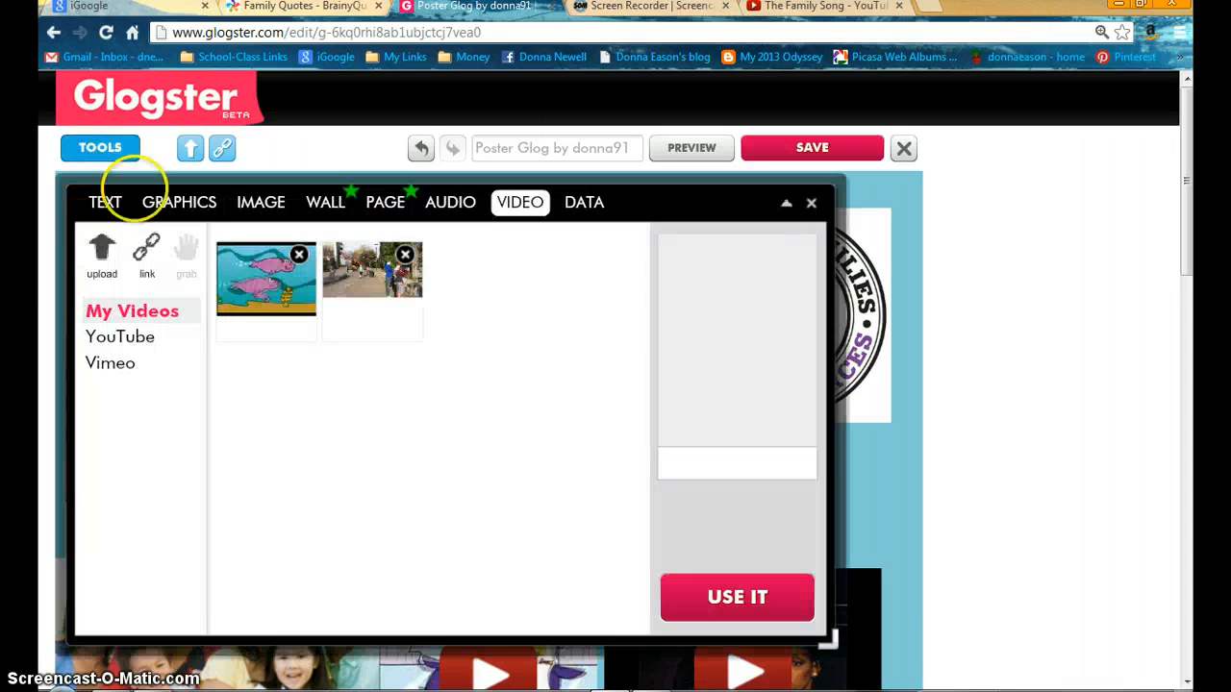
pyautogui.click(104, 203)
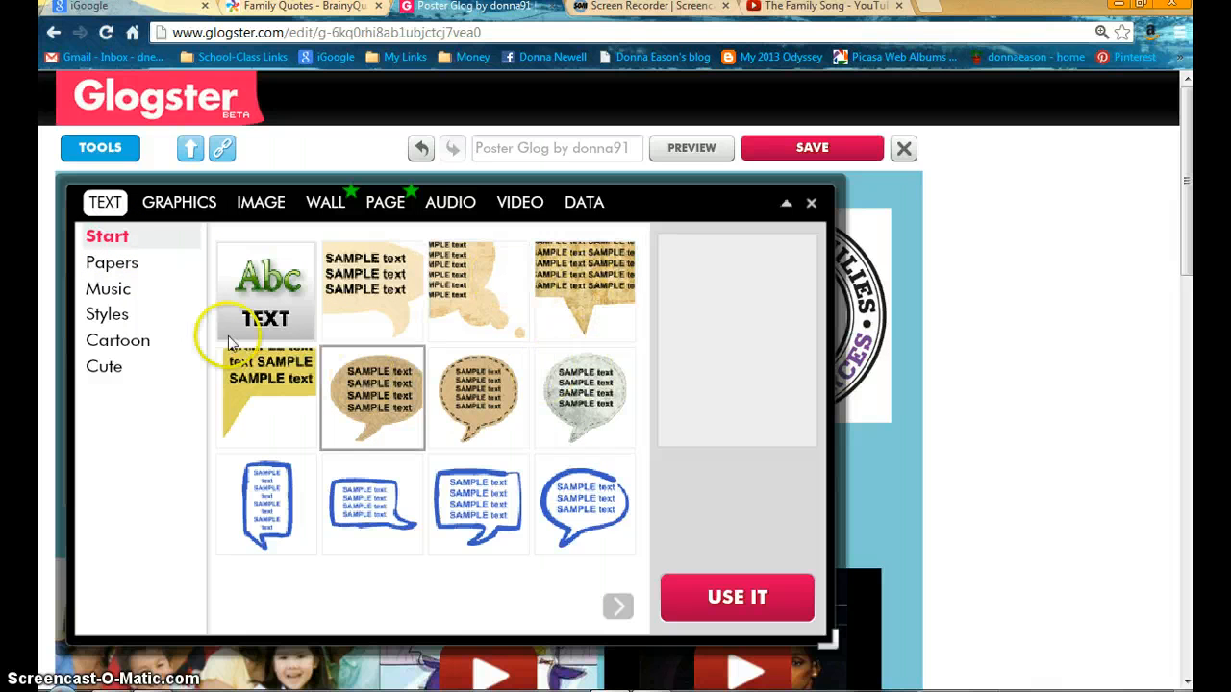
pyautogui.click(119, 262)
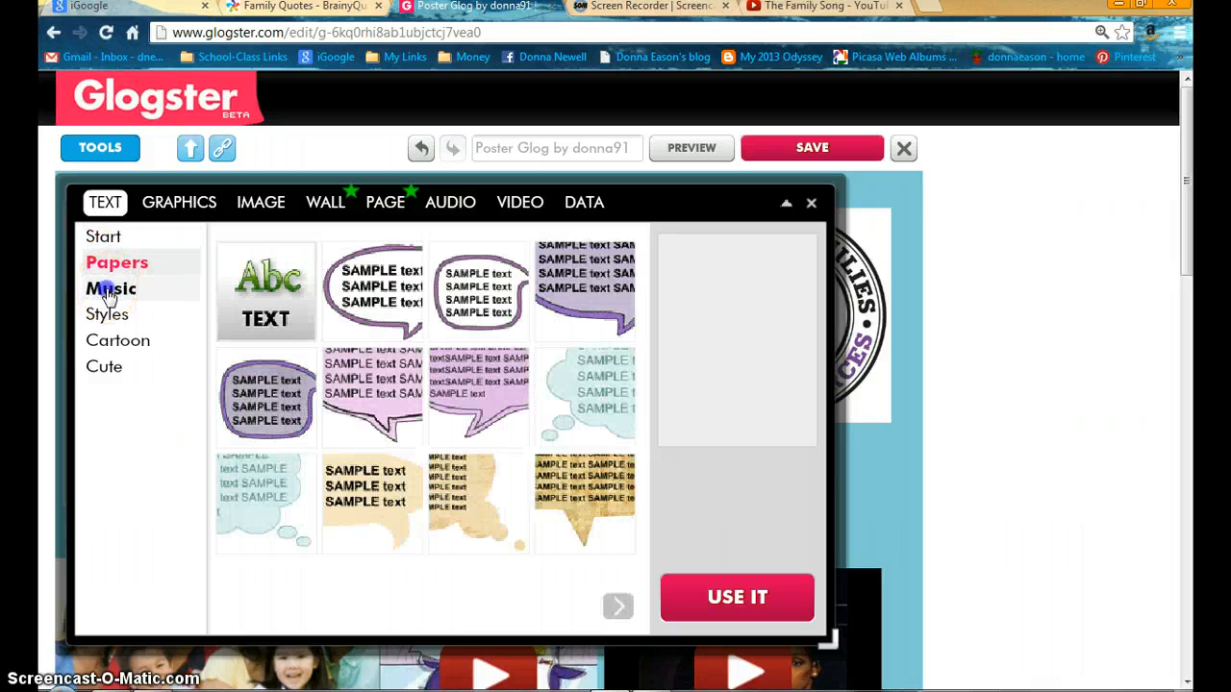
pyautogui.click(109, 290)
pyautogui.click(125, 348)
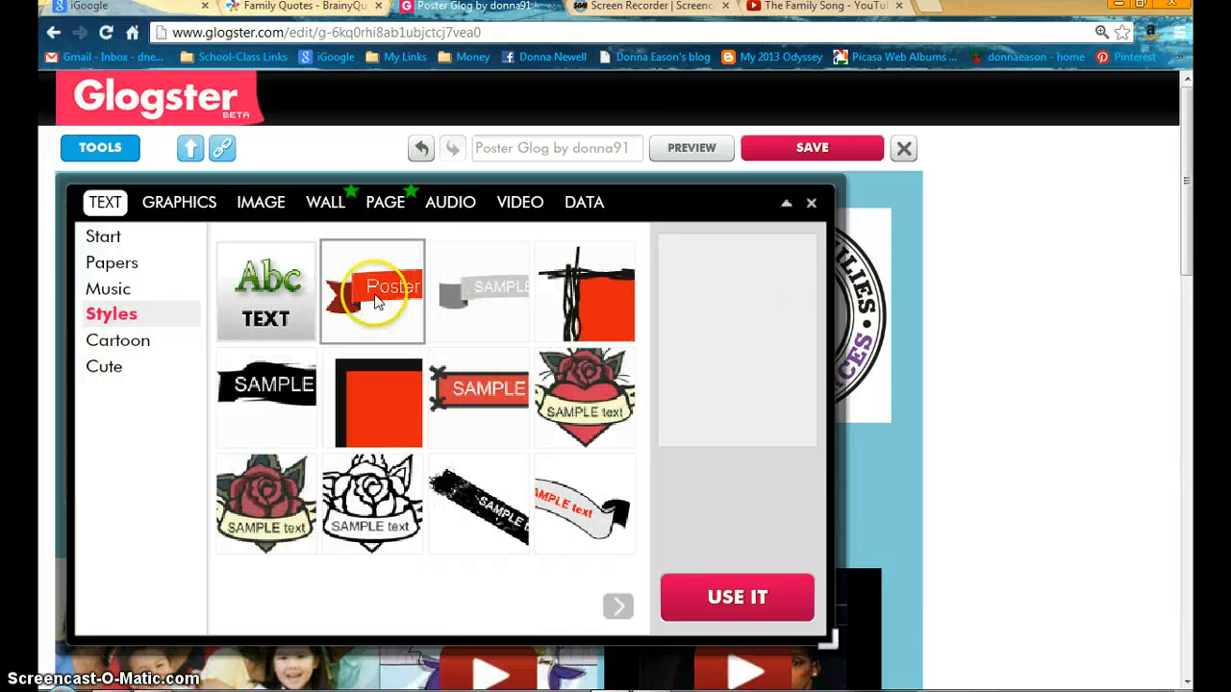
pyautogui.click(135, 344)
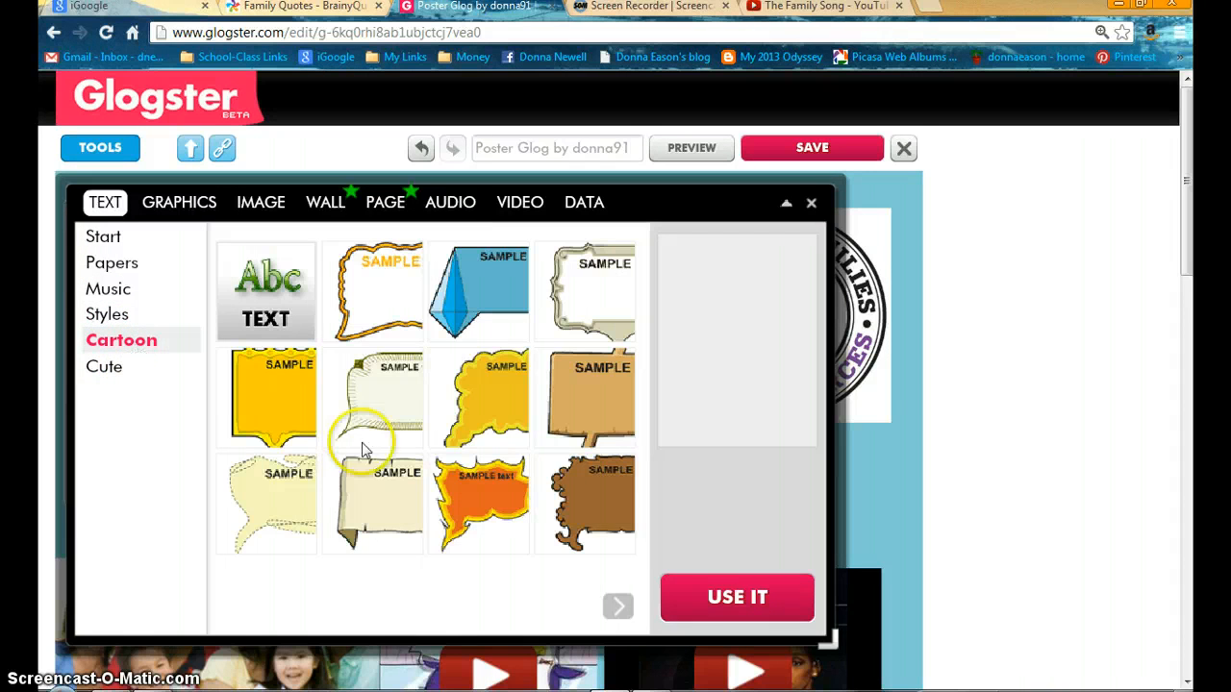
pyautogui.click(378, 497)
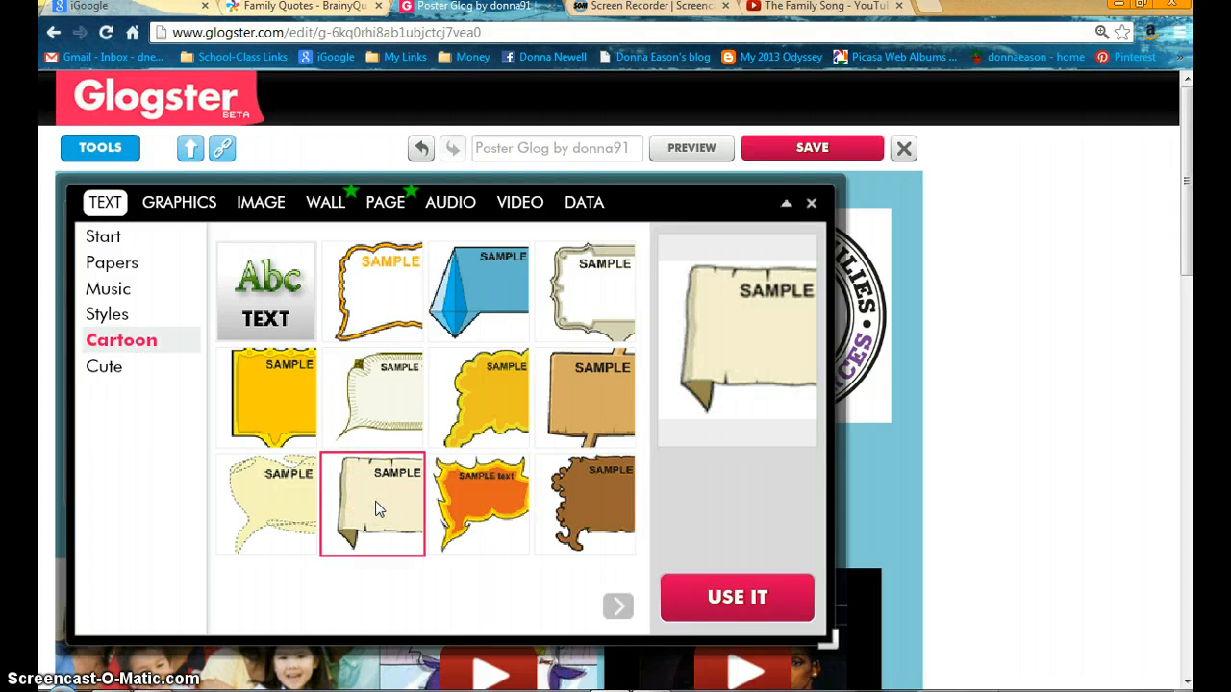
pyautogui.click(726, 598)
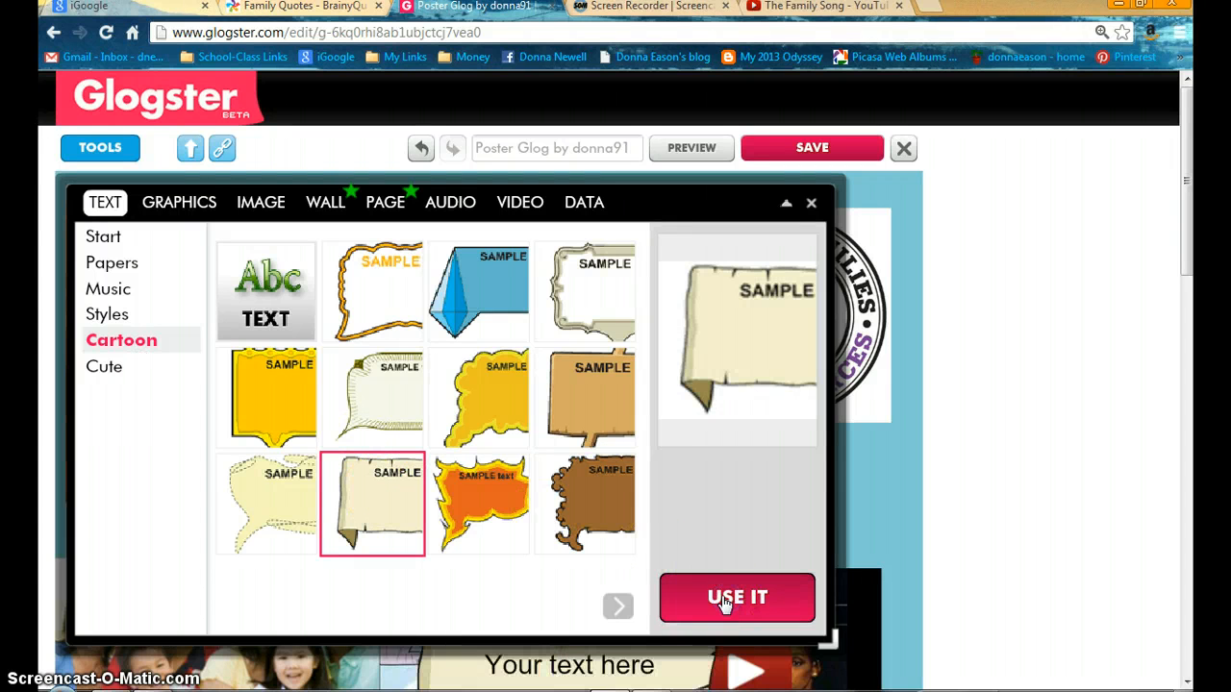
pyautogui.click(812, 205)
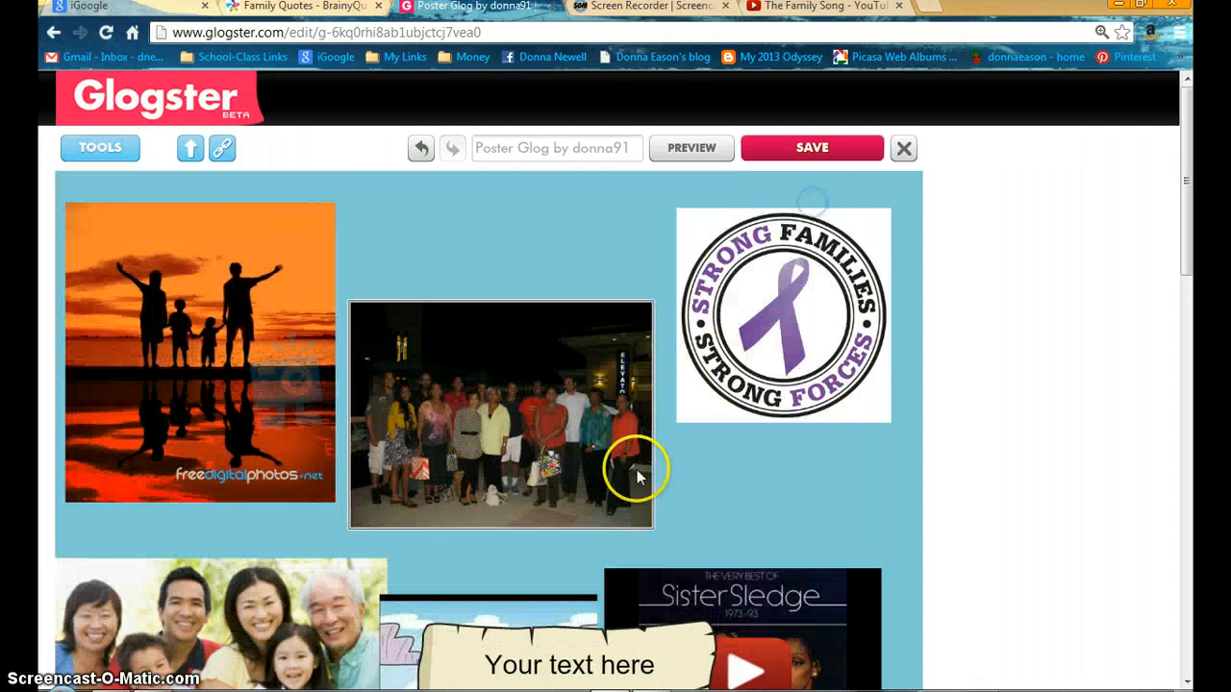
# Step: Switch to the BrainyQuote Family Quotes page and copy the Charles Kuralt quote about the love of family
pyautogui.scroll(-2, 635, 476)
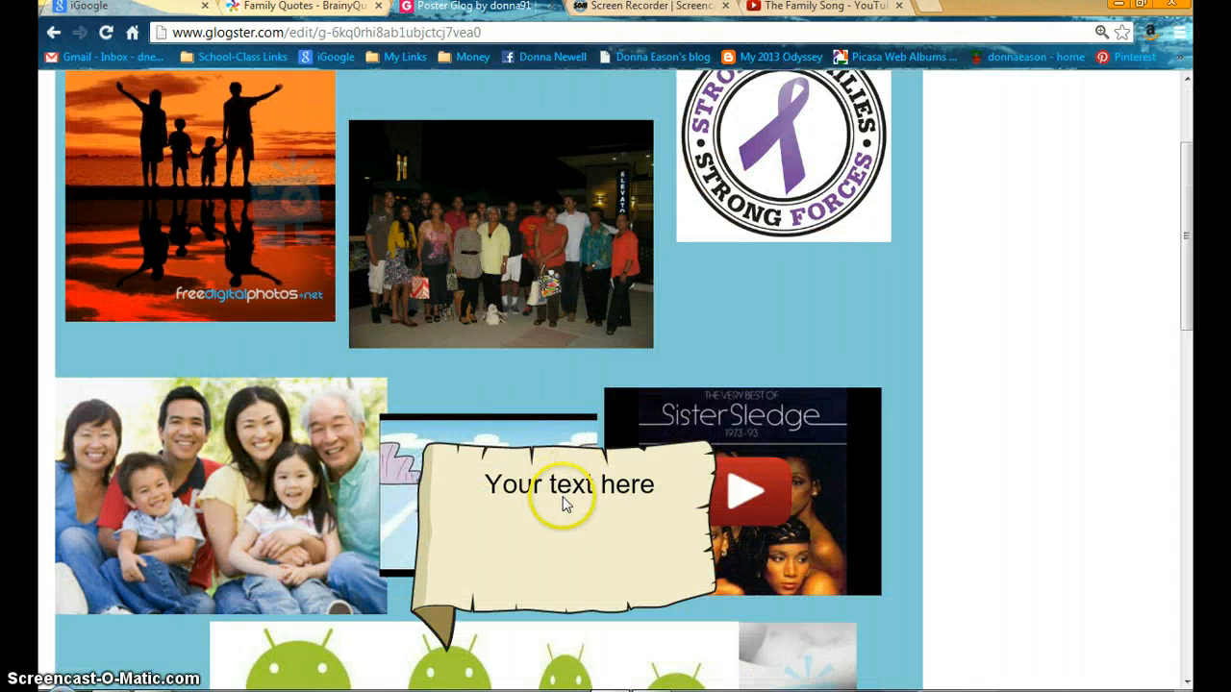
pyautogui.click(298, 8)
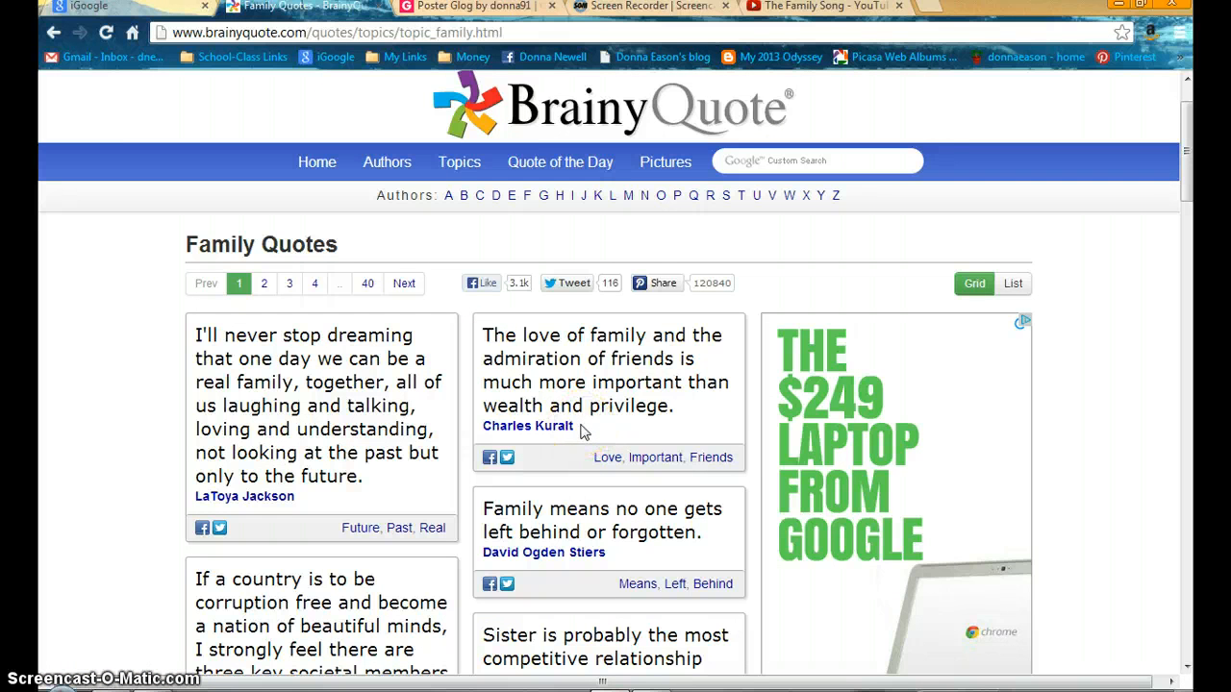
pyautogui.moveTo(580, 431); pyautogui.dragTo(532, 339)
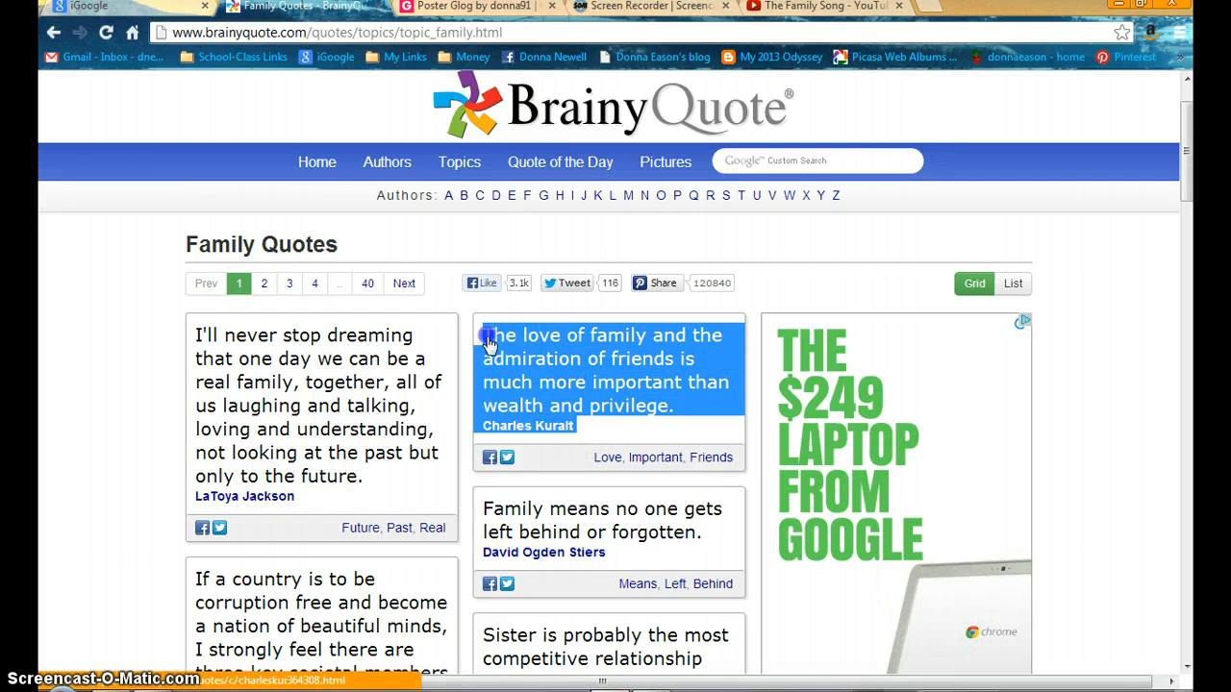
# Step: Return to Glogster, replace the parchment scroll's placeholder text with the copied quote, and close the text editor
pyautogui.click(462, 9)
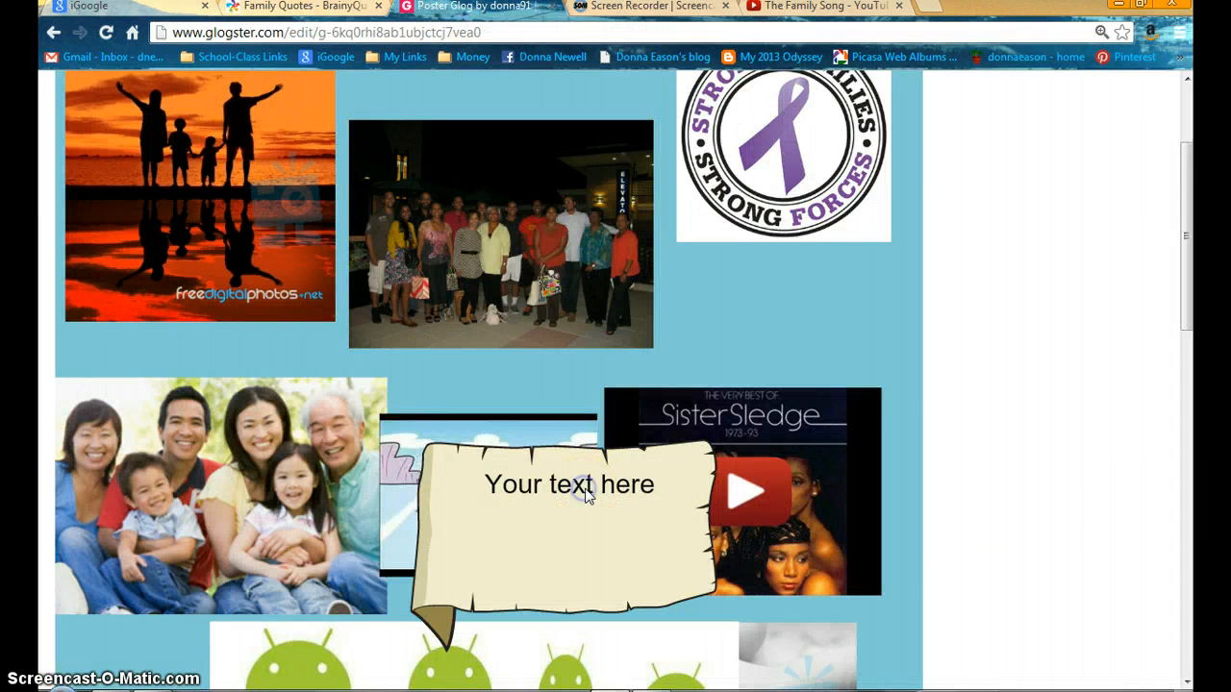
pyautogui.click(600, 555)
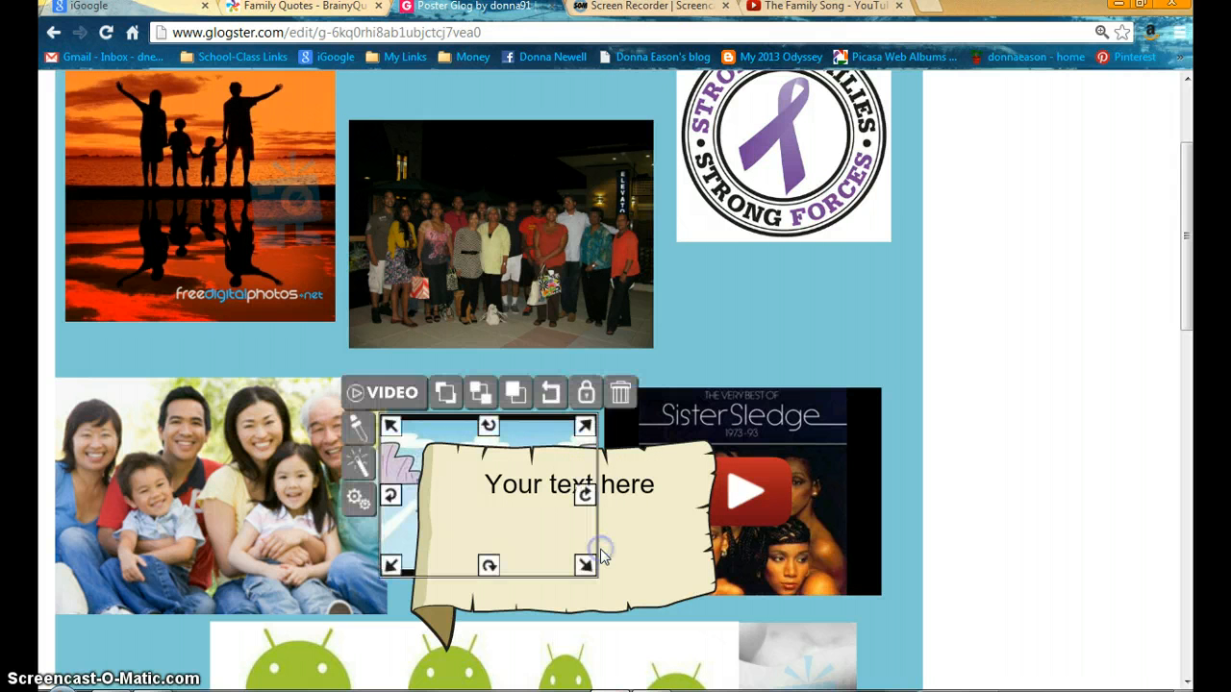
pyautogui.click(673, 569)
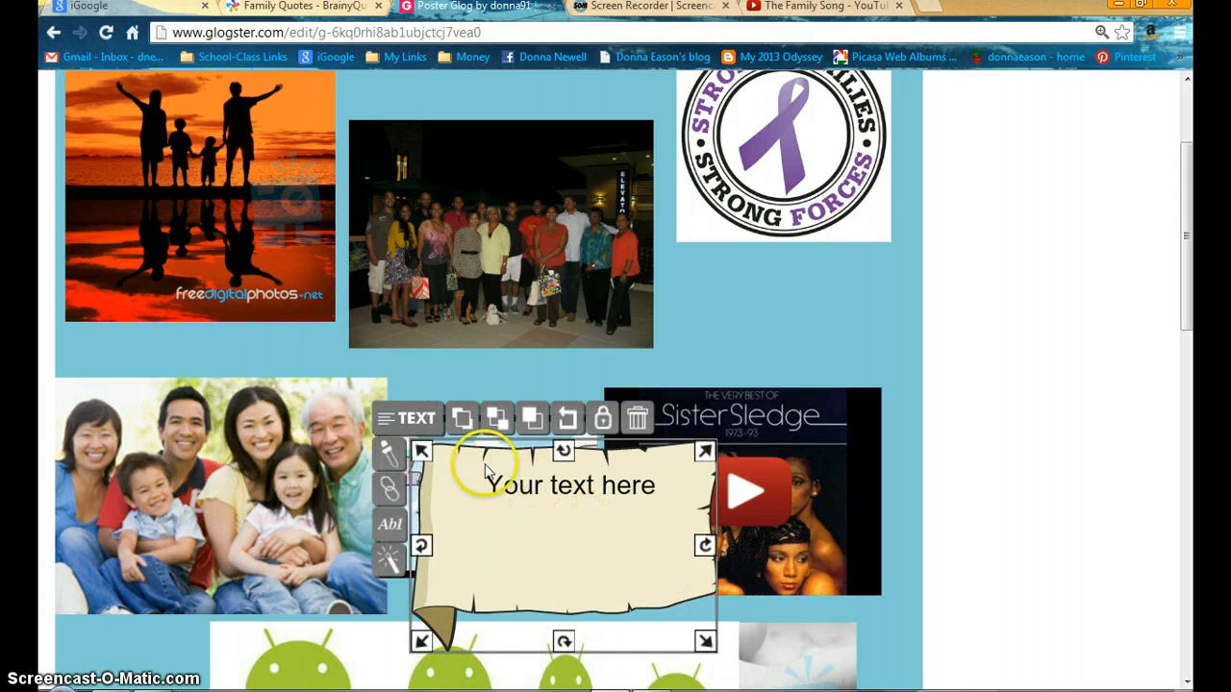
pyautogui.doubleClick(619, 501)
pyautogui.rightClick(601, 502)
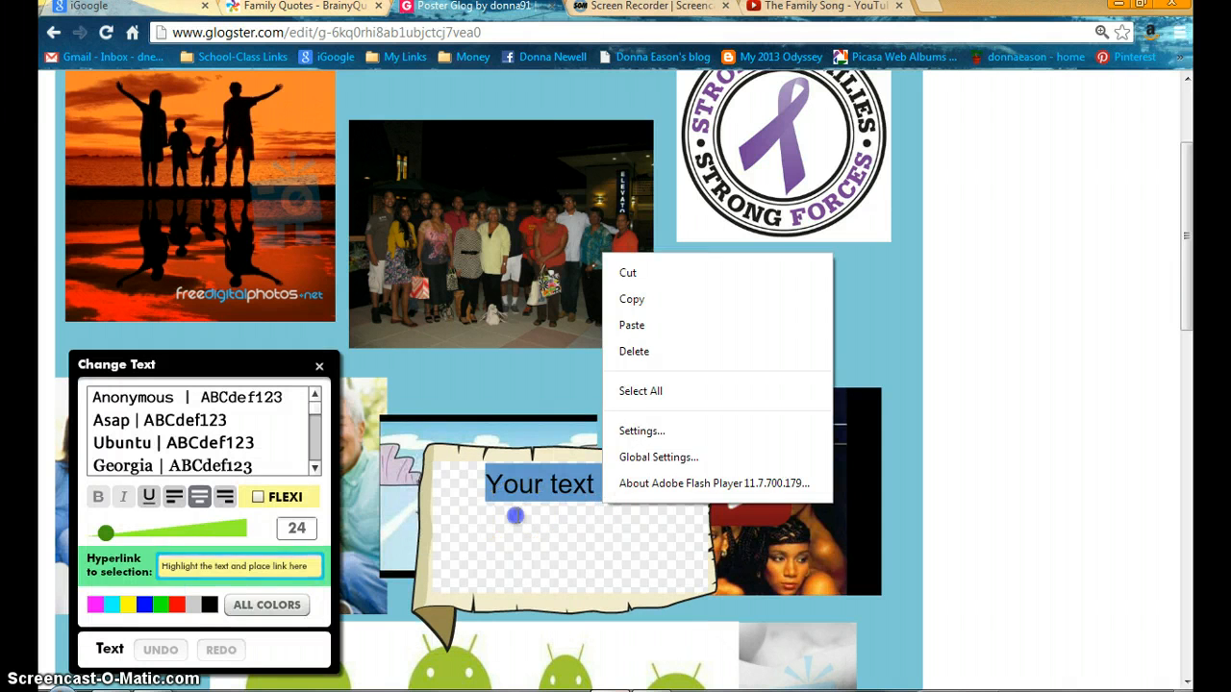
pyautogui.click(515, 515)
pyautogui.moveTo(658, 484); pyautogui.dragTo(475, 485)
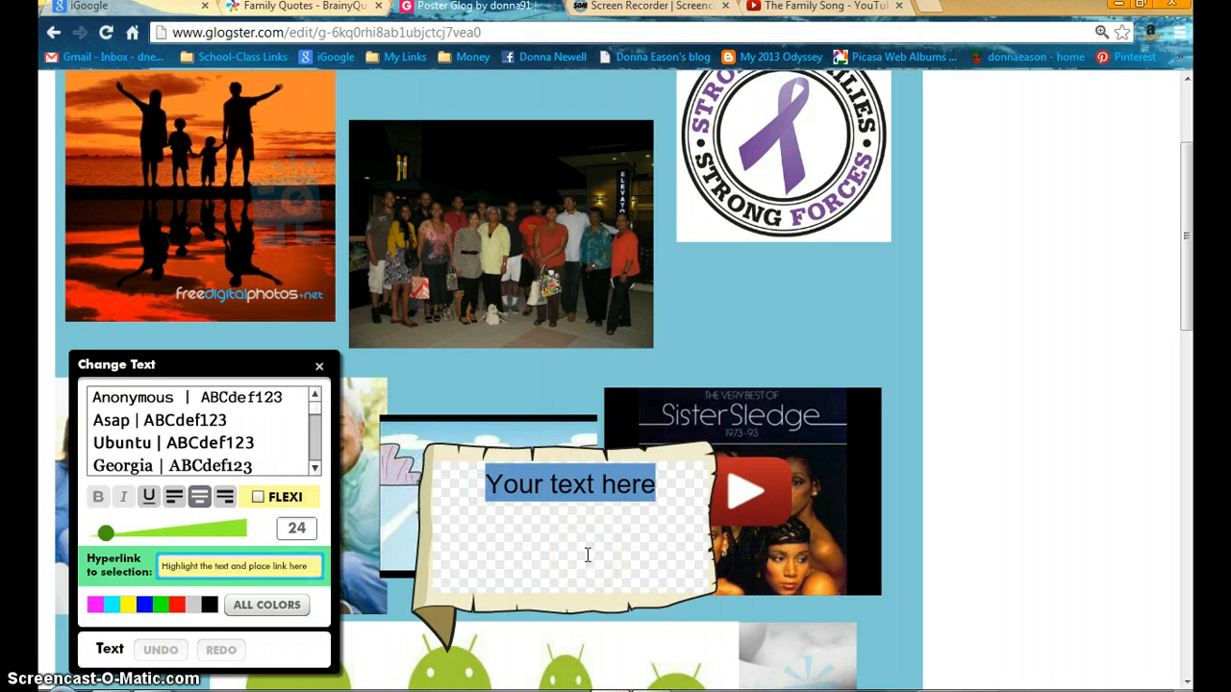
pyautogui.write('quotes/topics/topic_family.html#F5t8zYWrSqOaeCul.99')
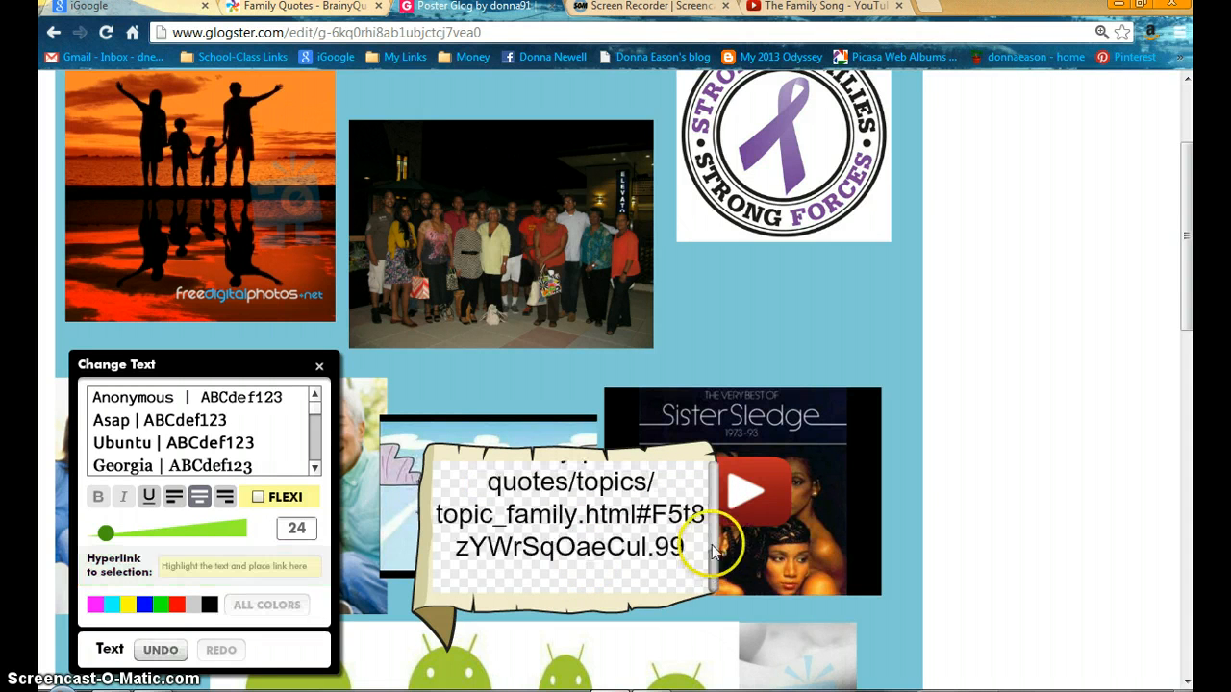
pyautogui.moveTo(713, 550); pyautogui.dragTo(694, 462)
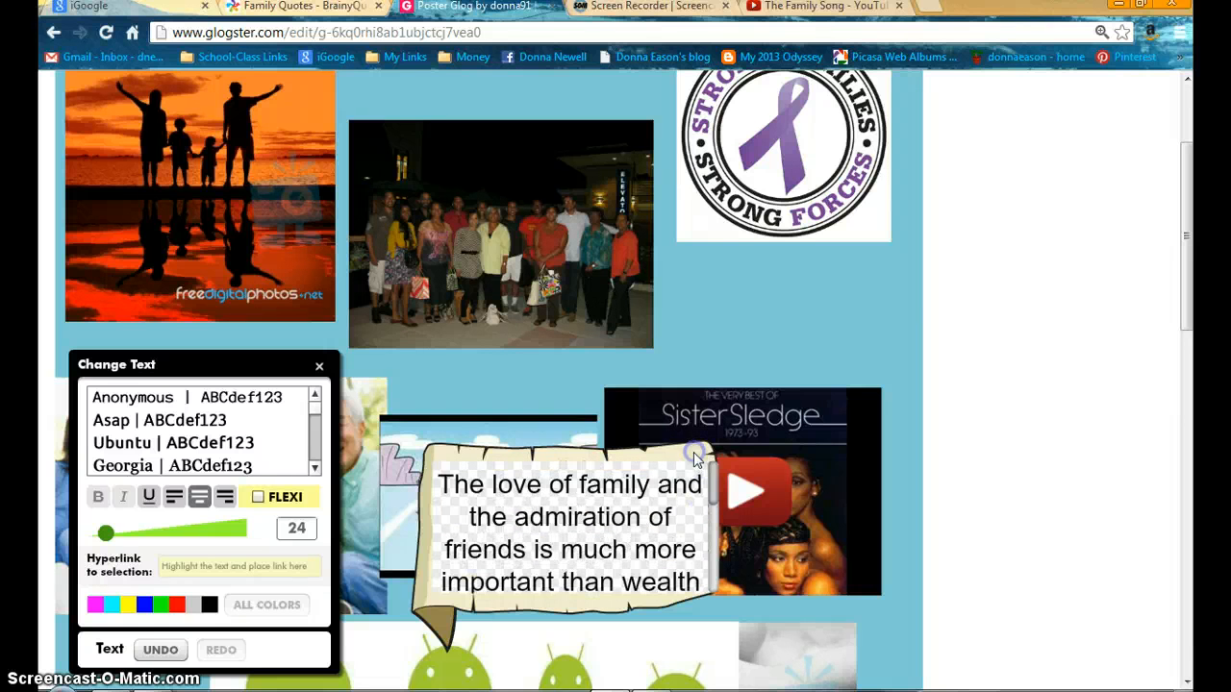
pyautogui.click(291, 613)
pyautogui.click(318, 368)
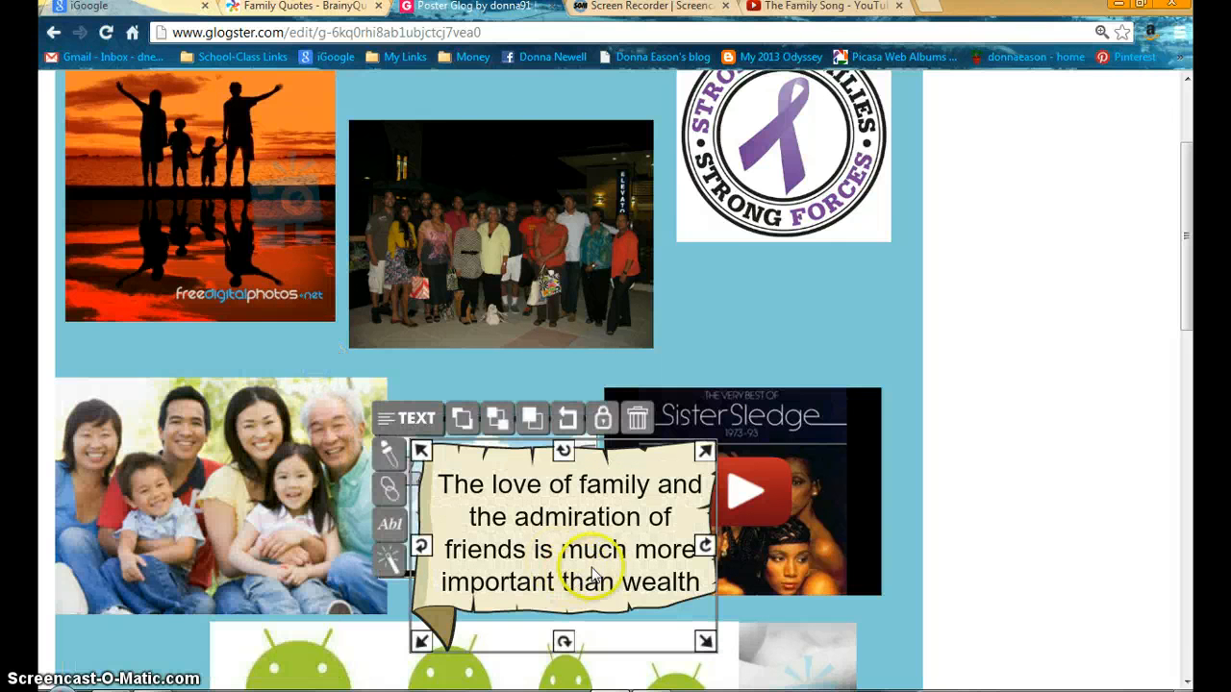
# Step: Move the parchment quote to the top of the poster, overlapping the upper part of the group photo
pyautogui.moveTo(554, 568); pyautogui.dragTo(502, 173)
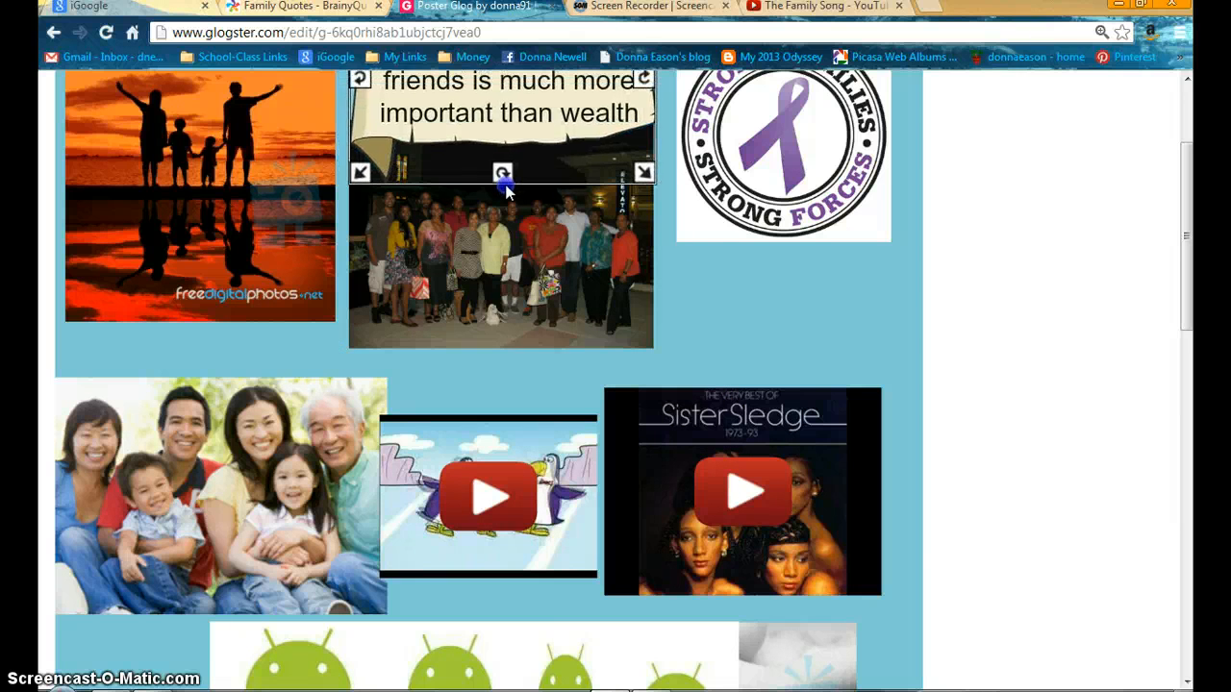
pyautogui.click(804, 305)
pyautogui.scroll(2, 755, 340)
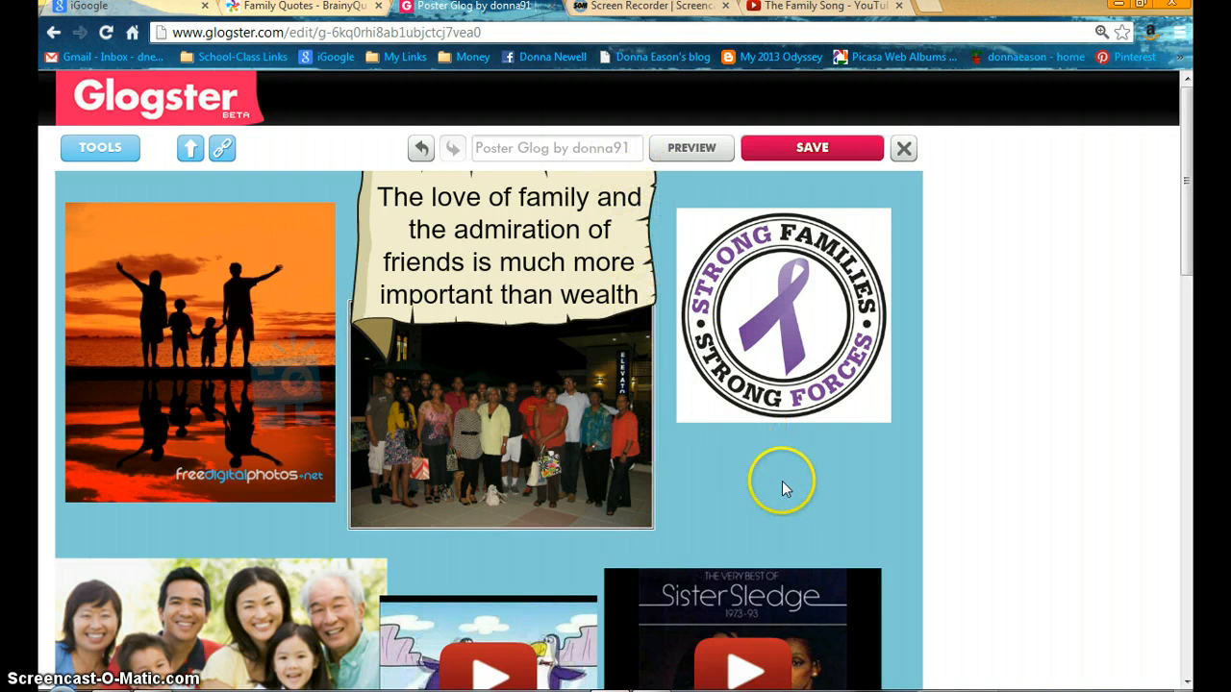
# Step: Move the Android family picture to the poster's left edge and delete the duplicate hands photo behind it
pyautogui.scroll(-6, 784, 487)
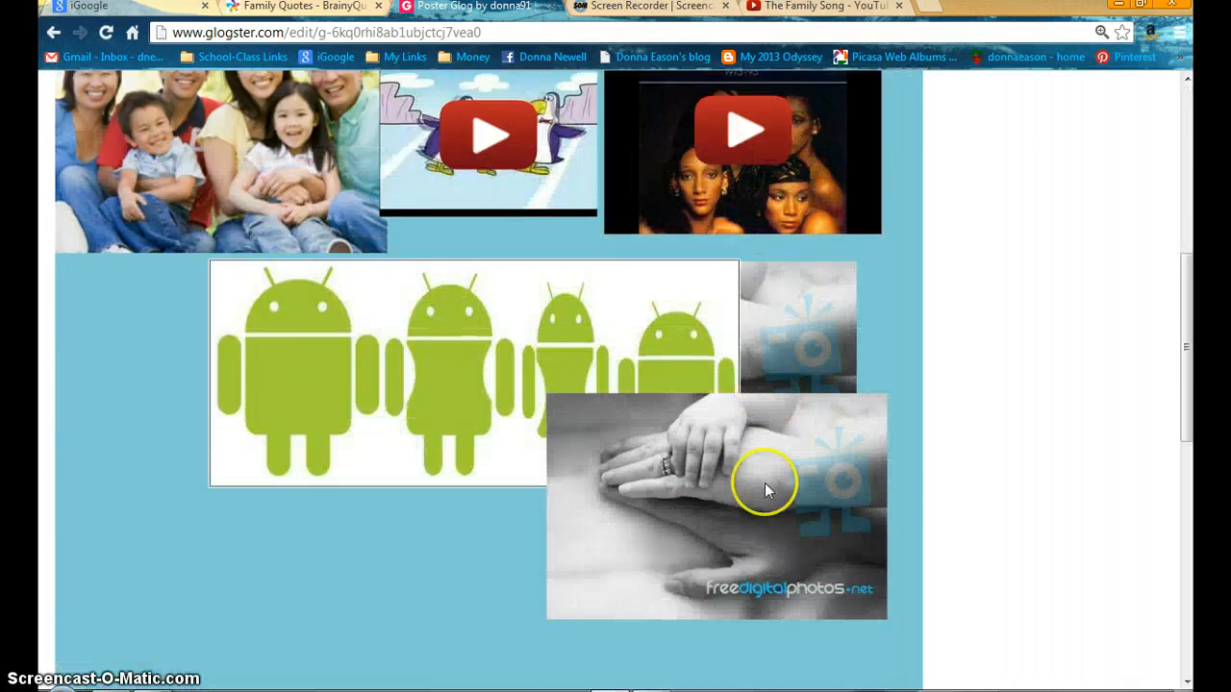
pyautogui.moveTo(734, 483); pyautogui.dragTo(557, 511)
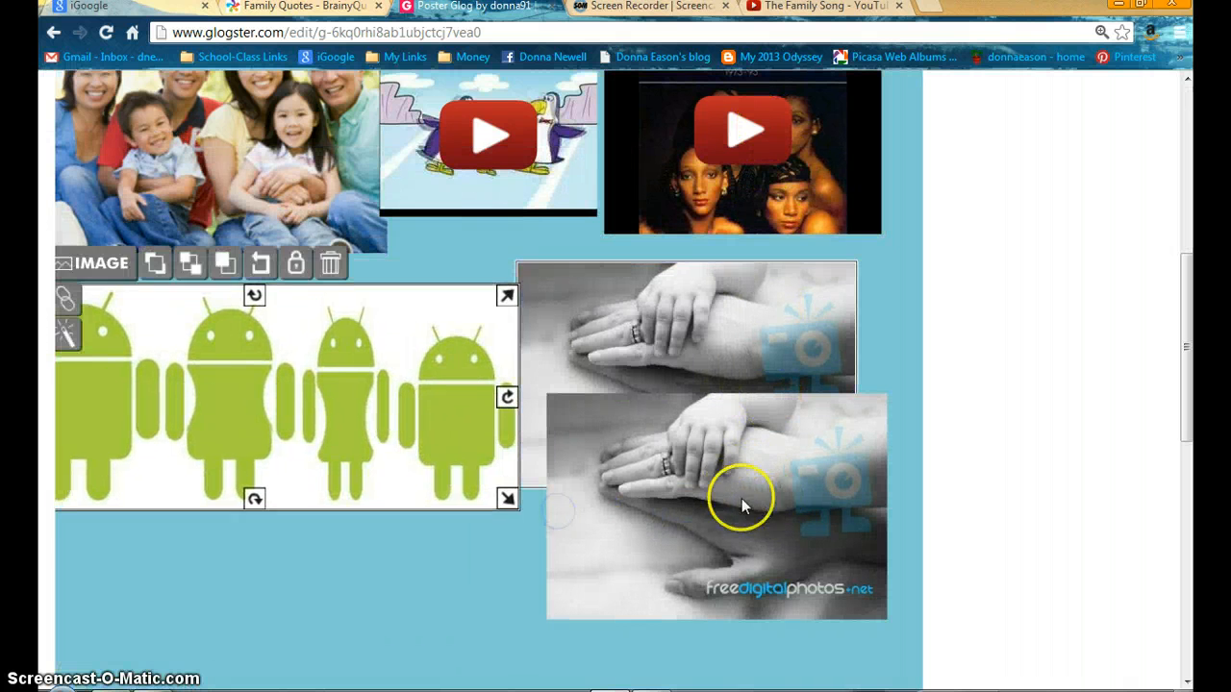
pyautogui.click(847, 471)
pyautogui.click(752, 247)
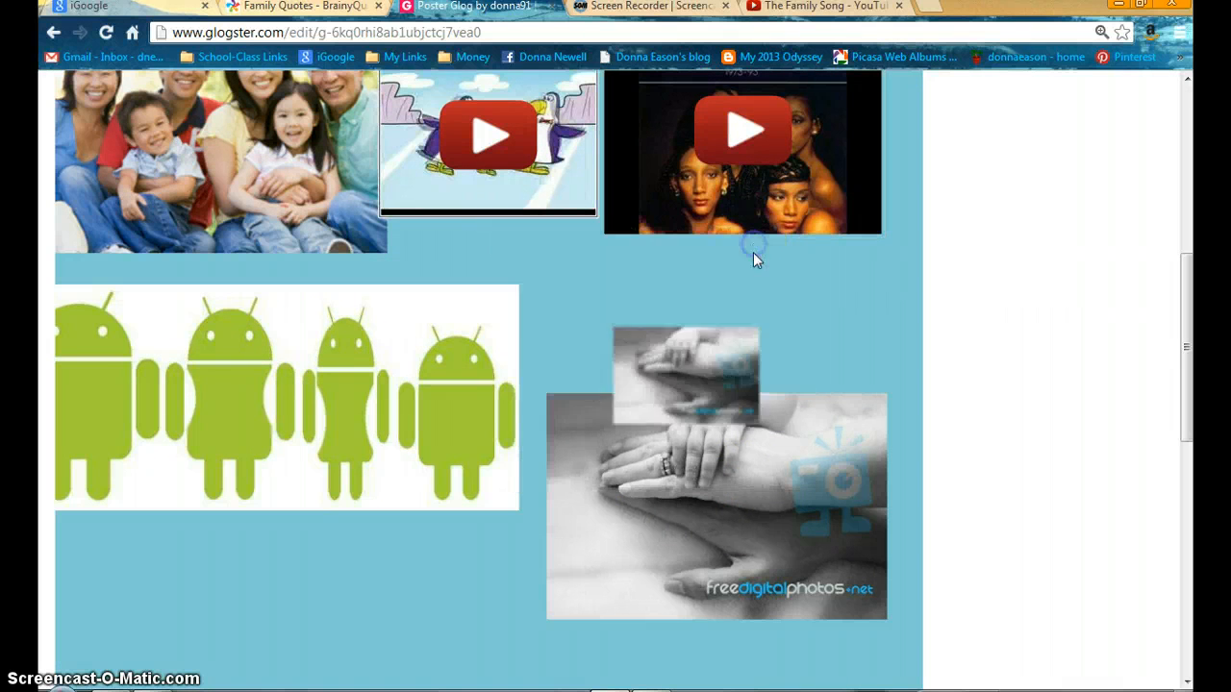
pyautogui.moveTo(437, 400)
pyautogui.mouseDown()
pyautogui.moveTo(453, 402)
pyautogui.moveTo(437, 397)
pyautogui.mouseUp()
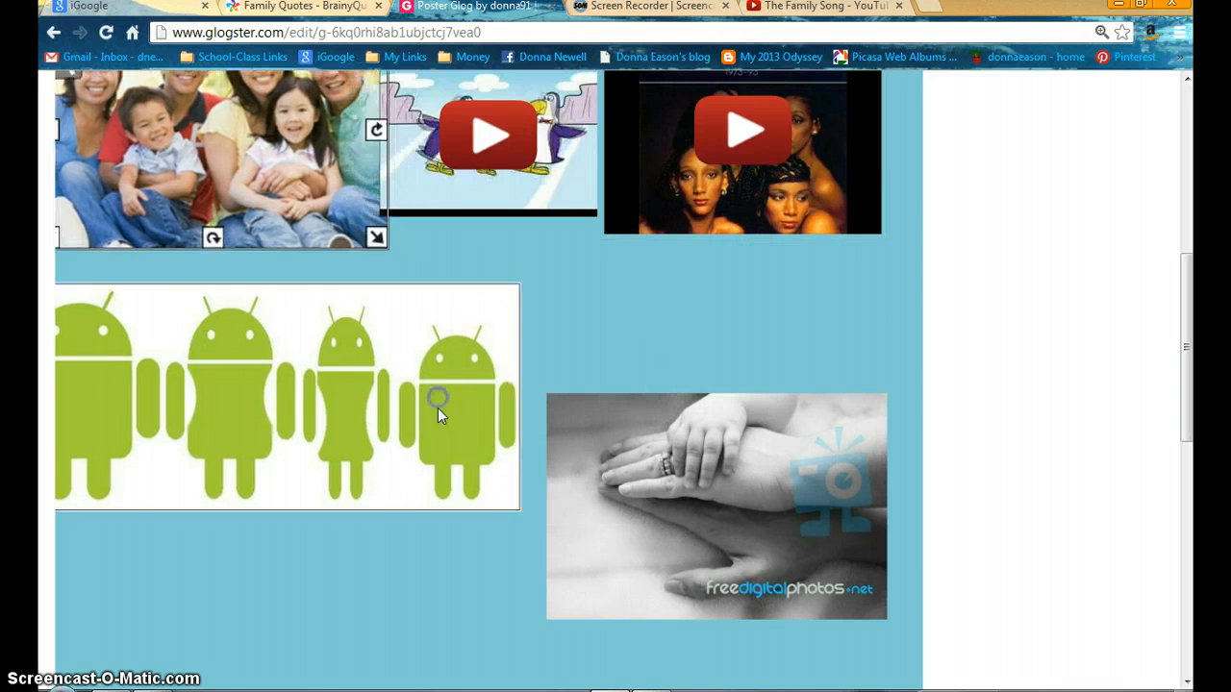
pyautogui.click(437, 408)
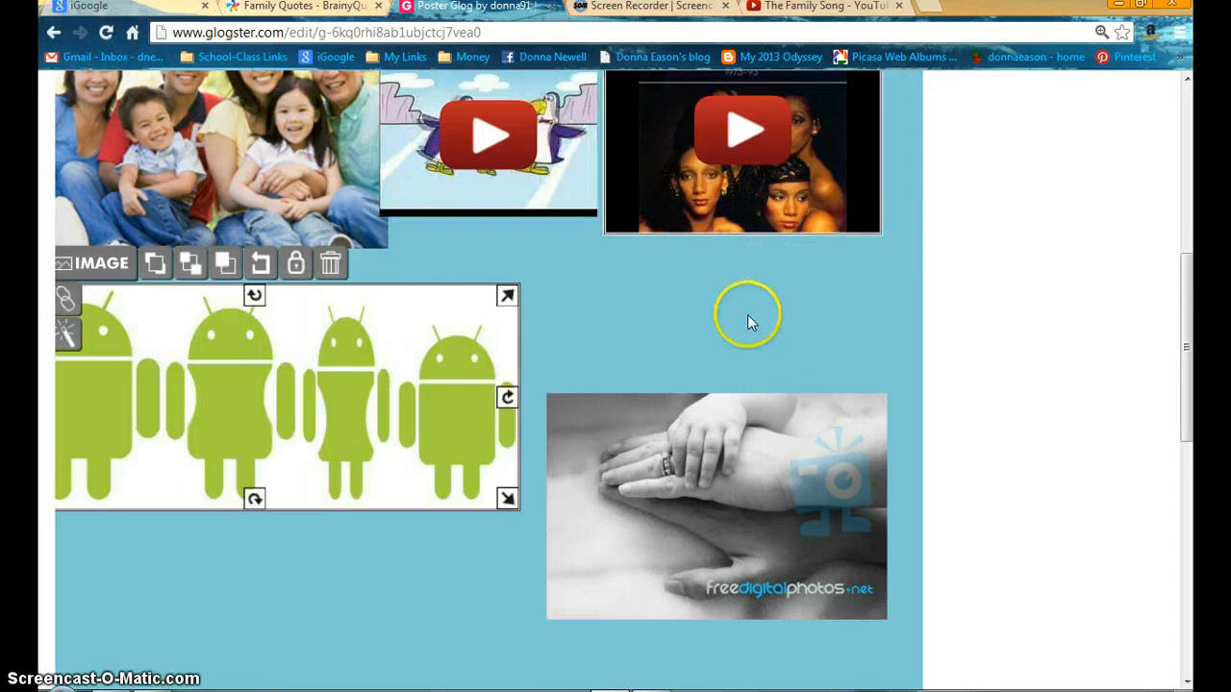
# Step: Save the glog under a new name beginning with "The True Meaning of" and continue to the tag settings
pyautogui.scroll(6, 747, 314)
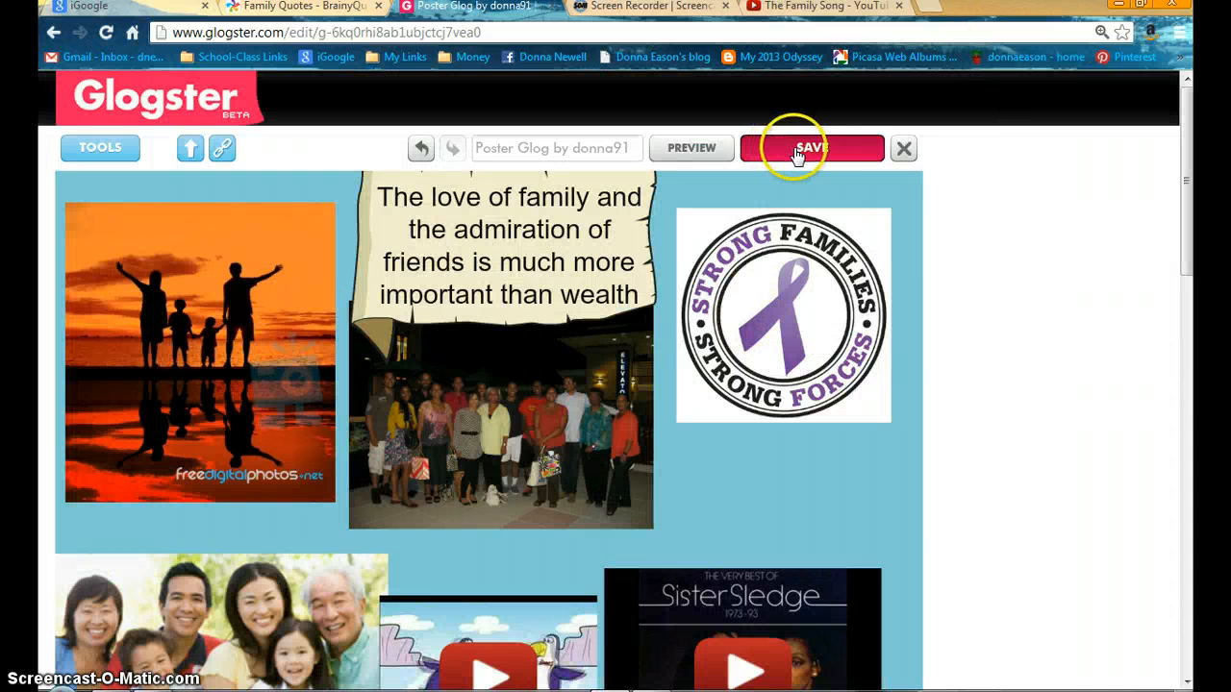
pyautogui.click(812, 149)
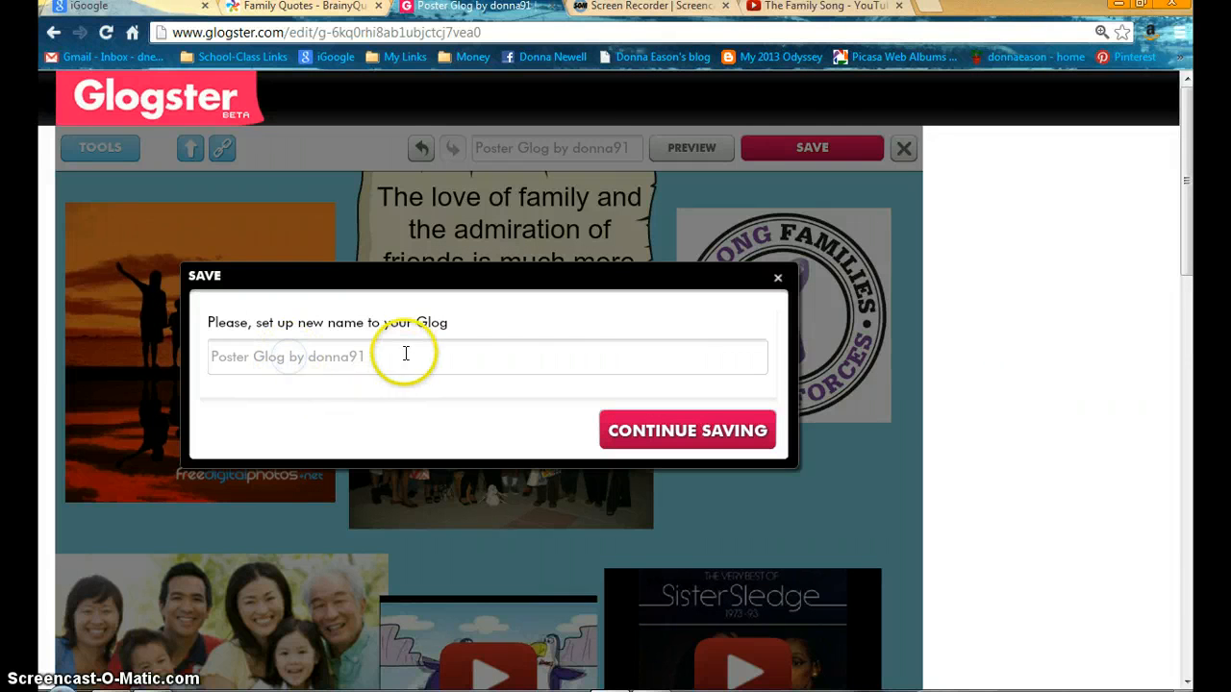
pyautogui.moveTo(383, 356); pyautogui.dragTo(169, 363)
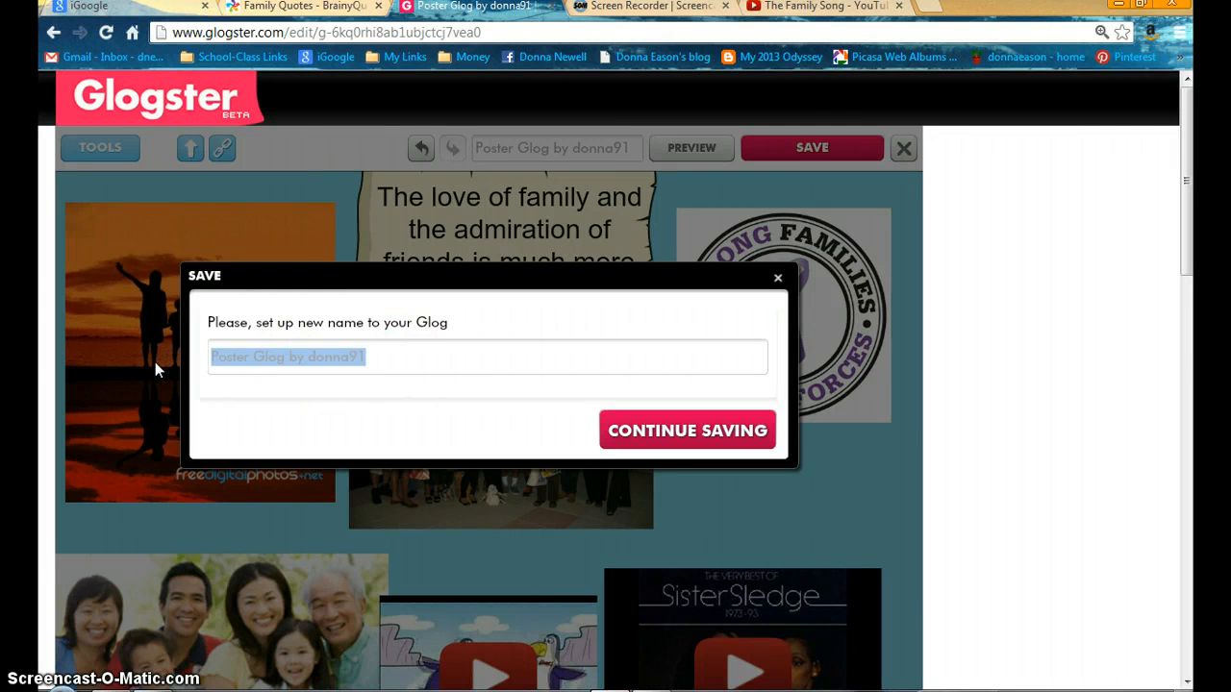
pyautogui.write('The Truw')
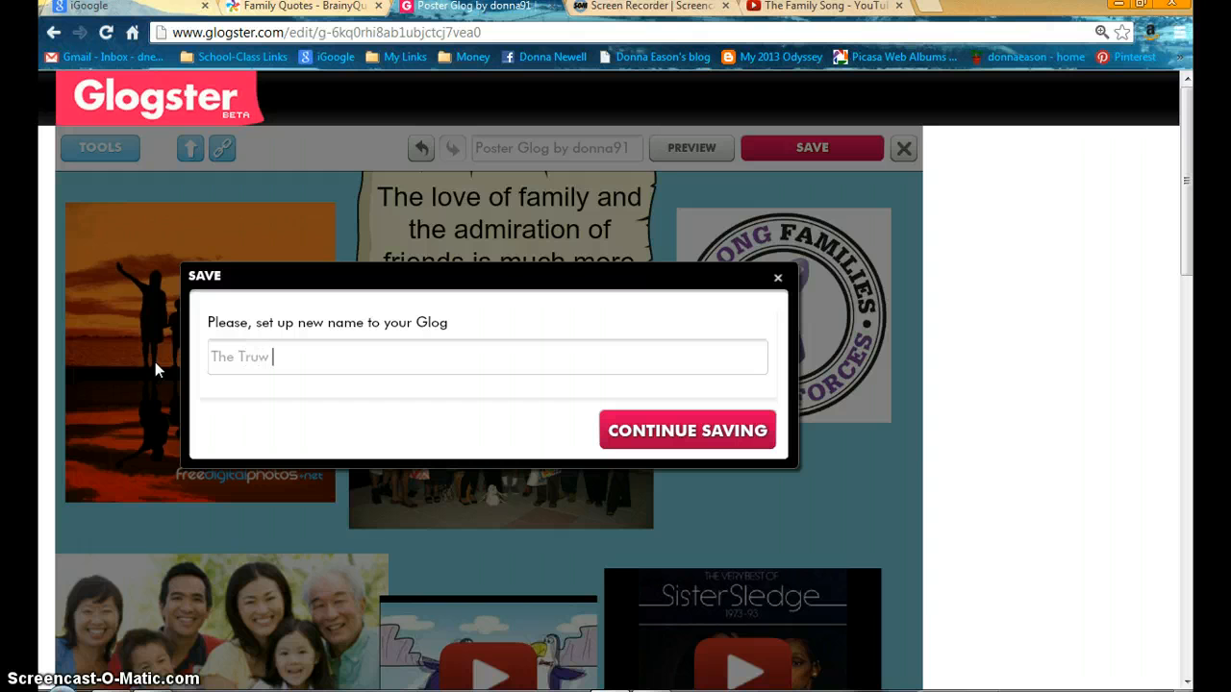
pyautogui.press('BackSpace')
pyautogui.press('BackSpace')
pyautogui.write('e Meaning of L')
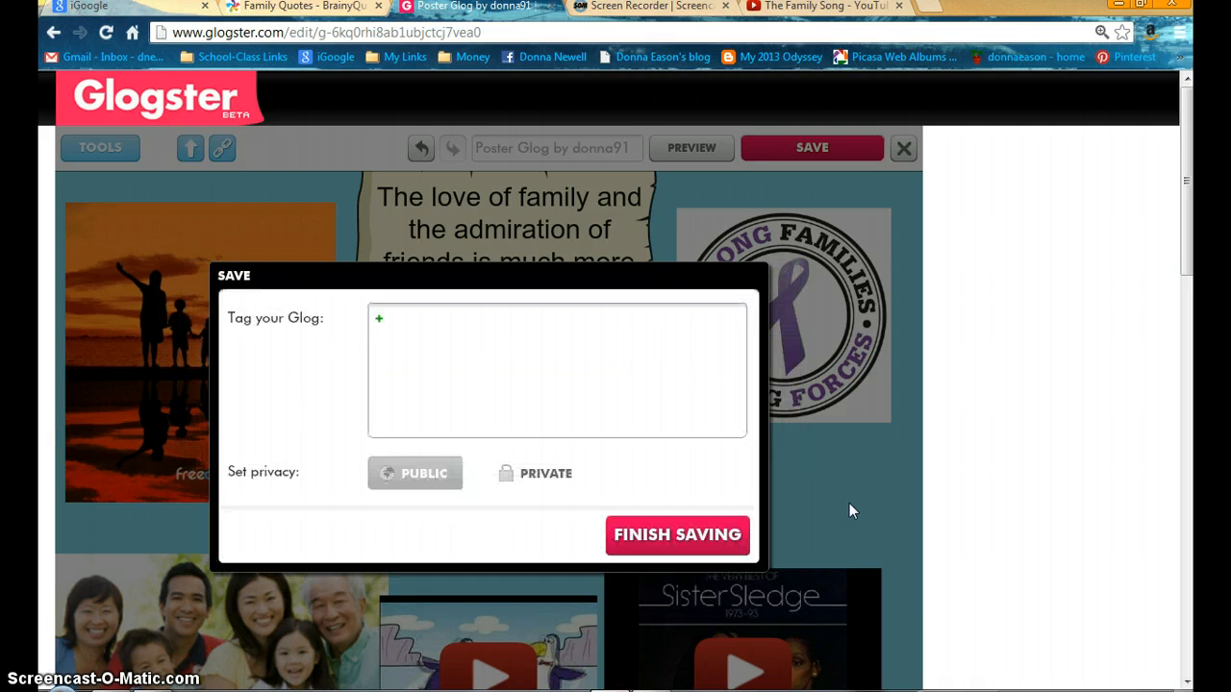
pyautogui.click(381, 320)
pyautogui.write('family, maeaning of')
pyautogui.press('Return')
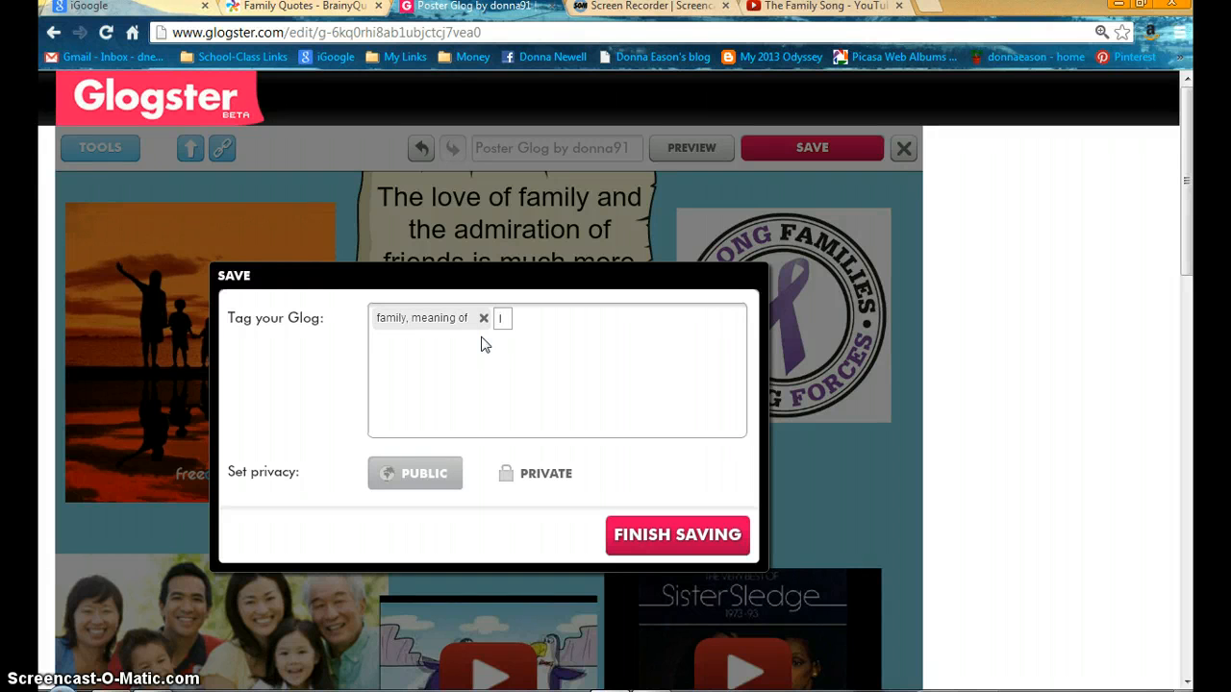
pyautogui.write('life')
pyautogui.press('BackSpace')
pyautogui.press('BackSpace')
pyautogui.press('BackSpace')
pyautogui.click(483, 318)
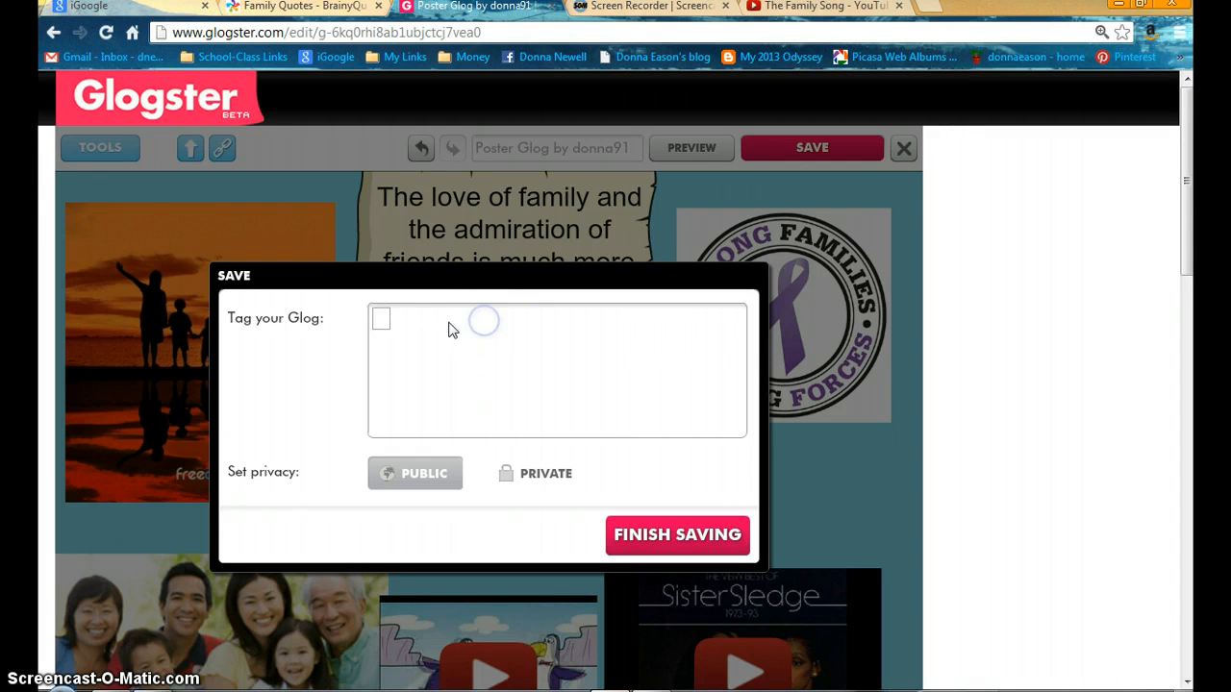
# Step: Tag the glog with "life", "meaning of life" and "family"
pyautogui.write('ife')
pyautogui.press('Return')
pyautogui.write('mean')
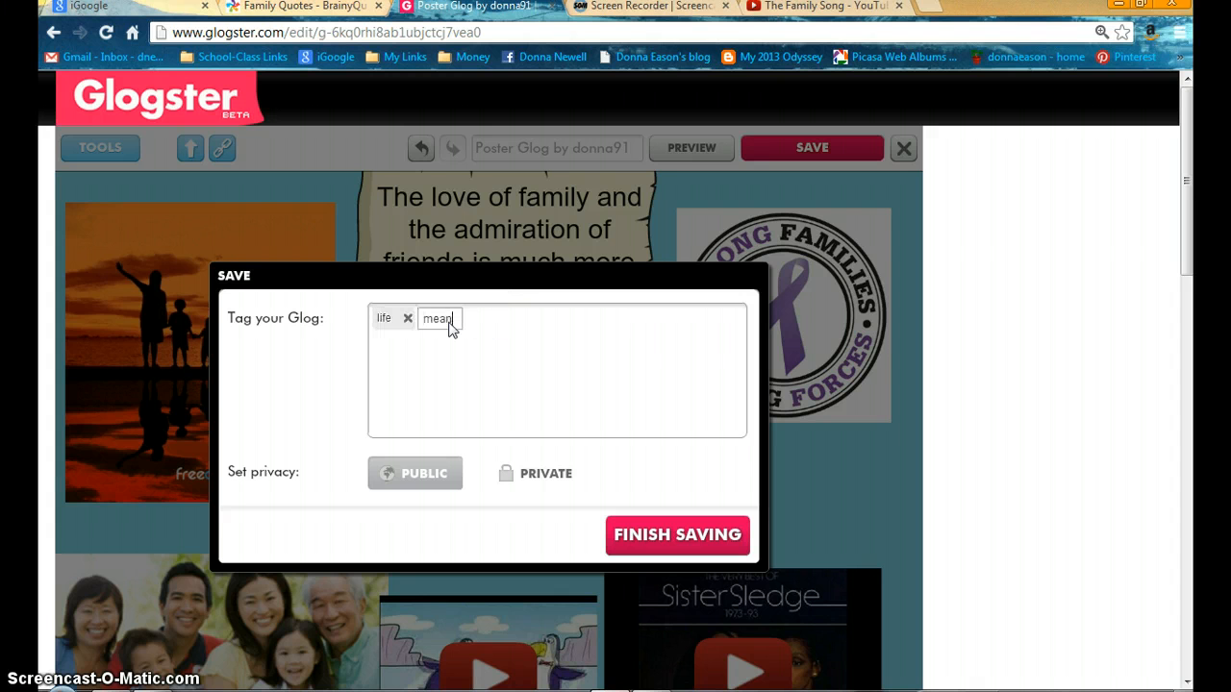
pyautogui.write('ing of life')
pyautogui.press('Return')
pyautogui.write('family')
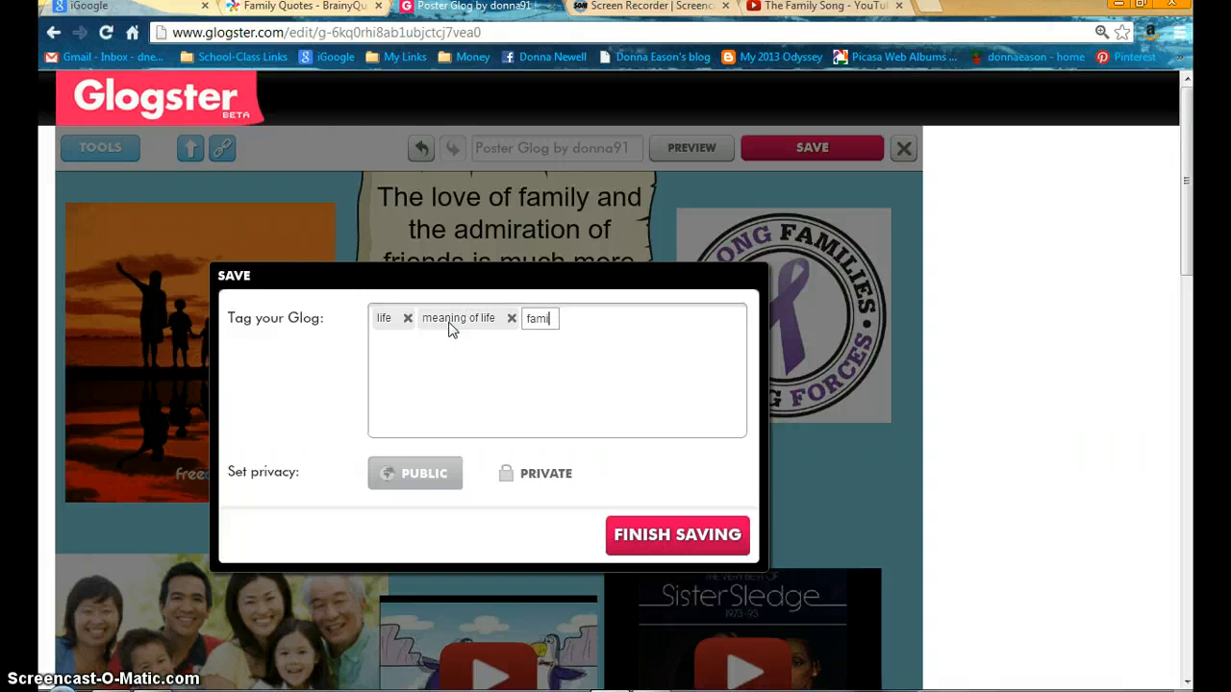
pyautogui.press('Return')
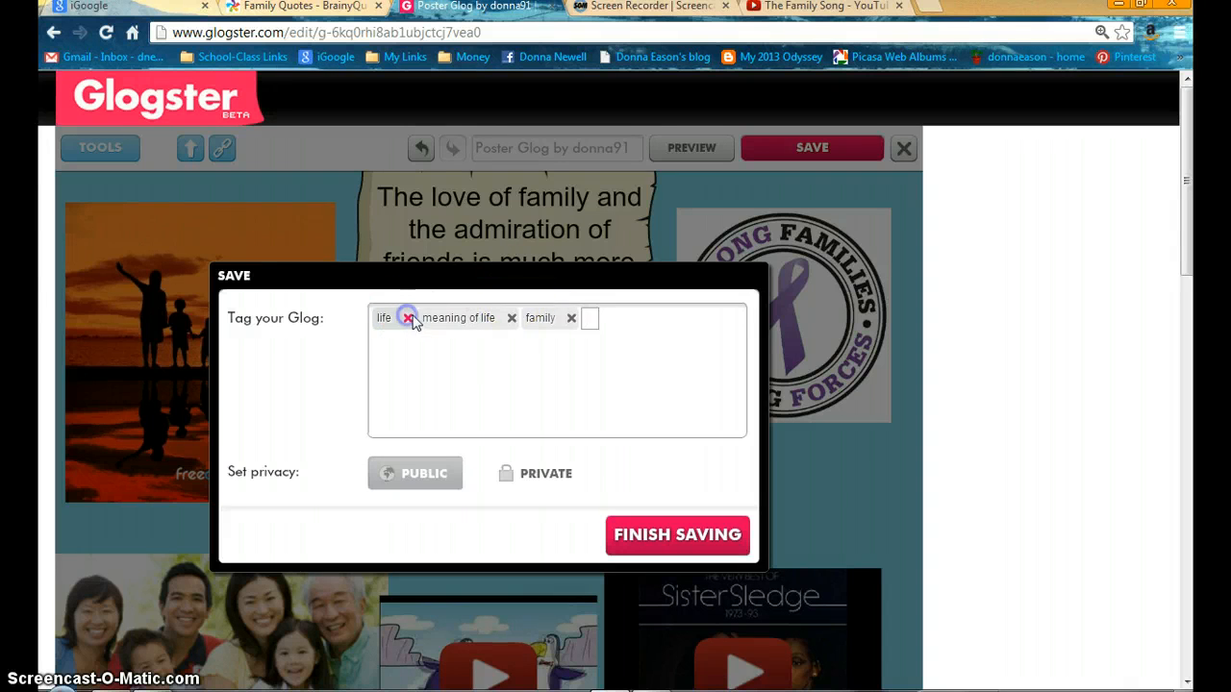
# Step: Remove the "life" tag from the glog and add the tag "school assignment"
pyautogui.click(408, 317)
pyautogui.write('sdhoo')
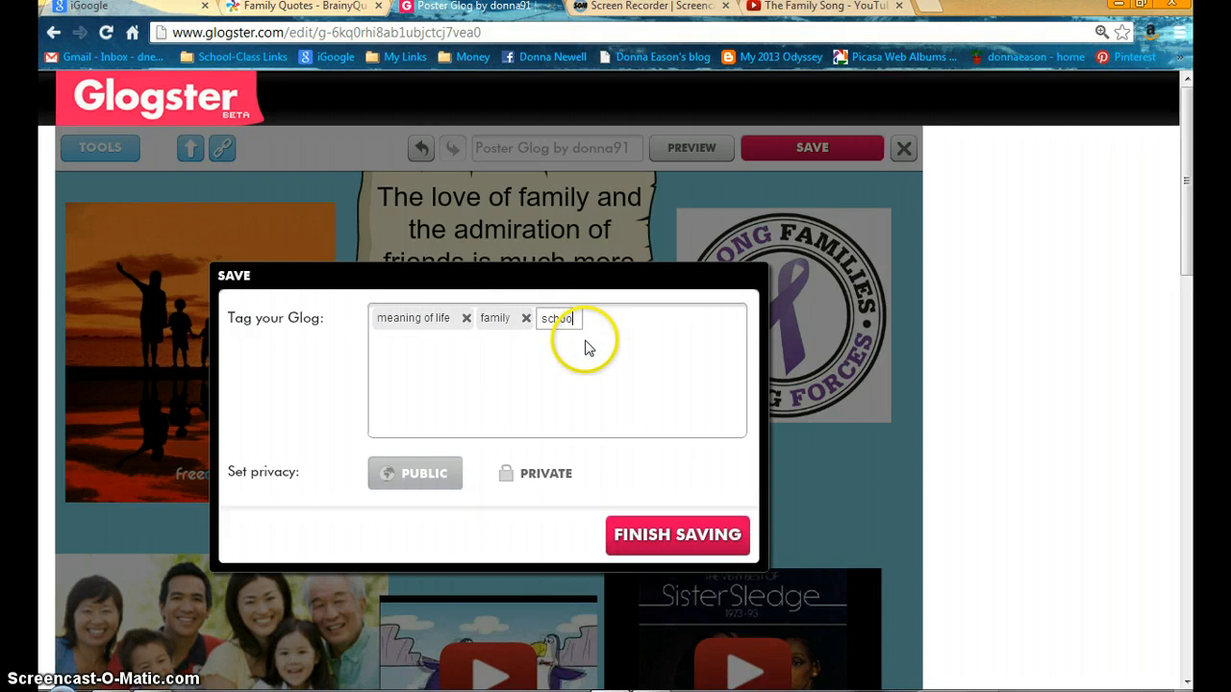
pyautogui.write('l assignment')
pyautogui.click(646, 352)
pyautogui.click(663, 325)
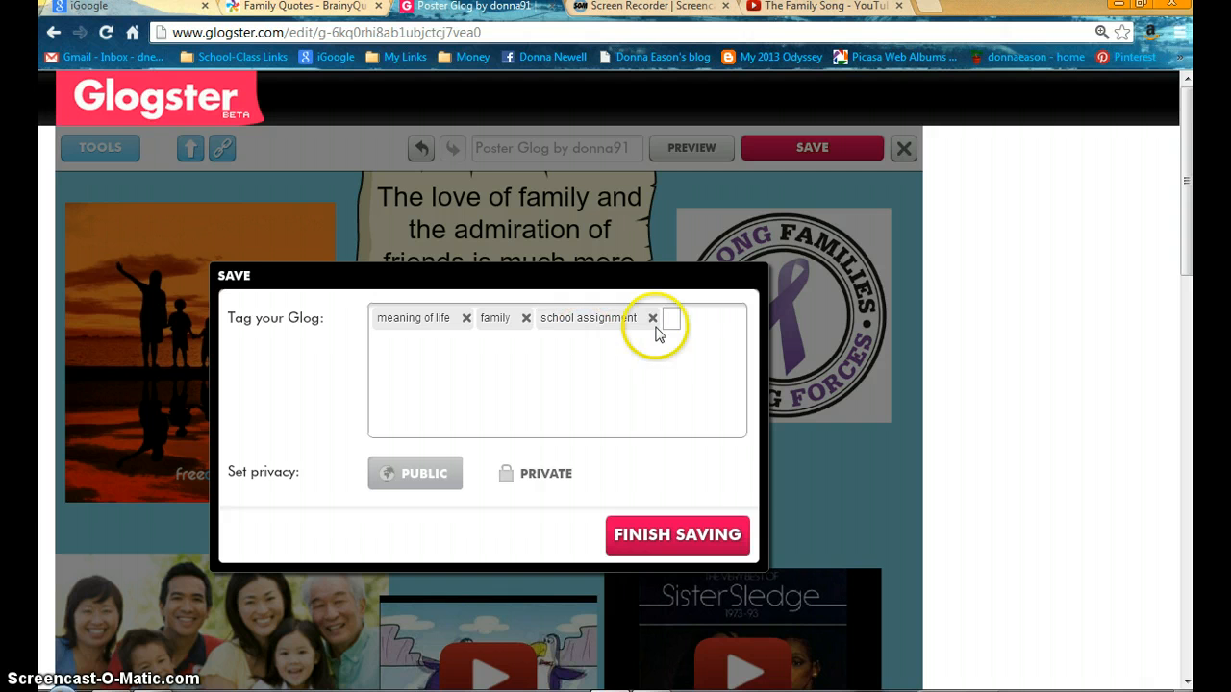
# Step: Finish saving the glog with public privacy and open the saved glog's viewing page
pyautogui.click(652, 536)
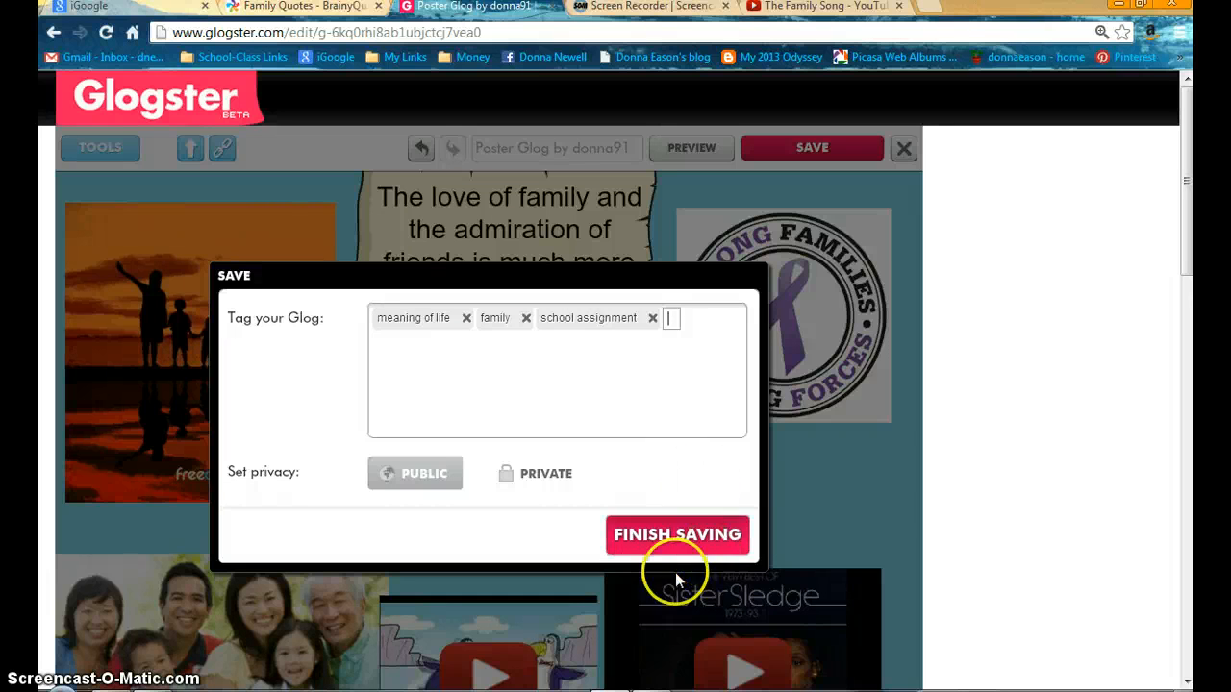
pyautogui.click(683, 541)
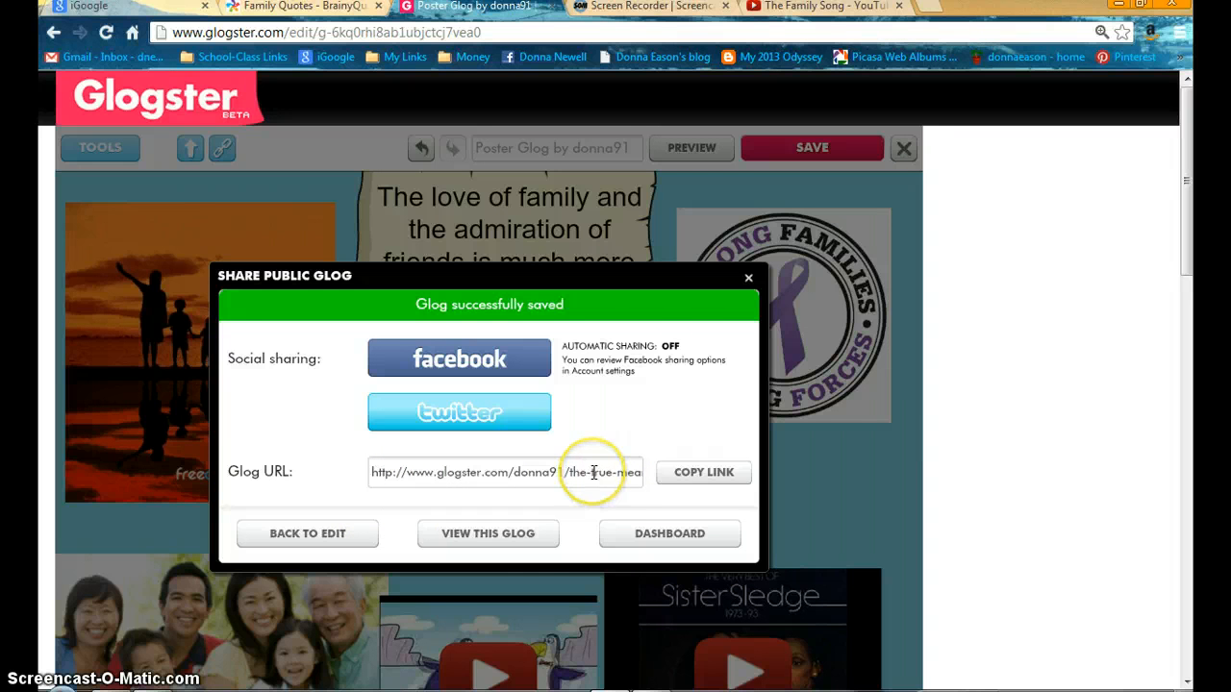
pyautogui.click(506, 544)
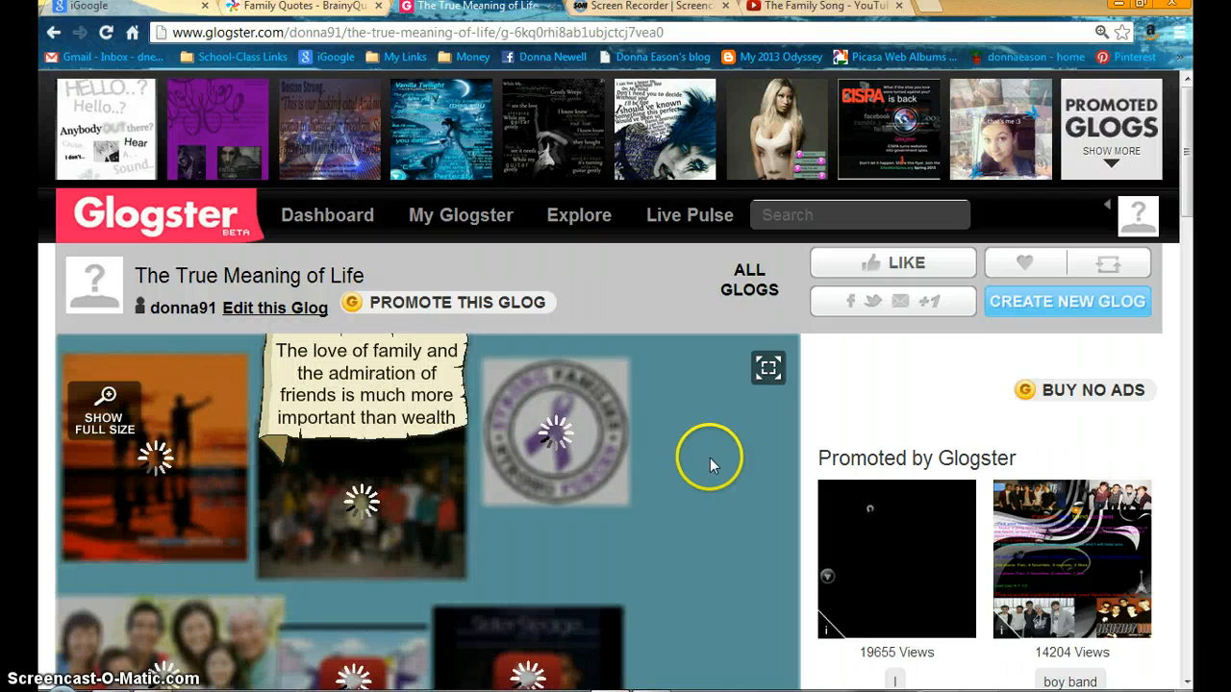
# Step: Show the saved glog at full size and examine its quote, pictures and videos from top to bottom
pyautogui.scroll(-2, 710, 458)
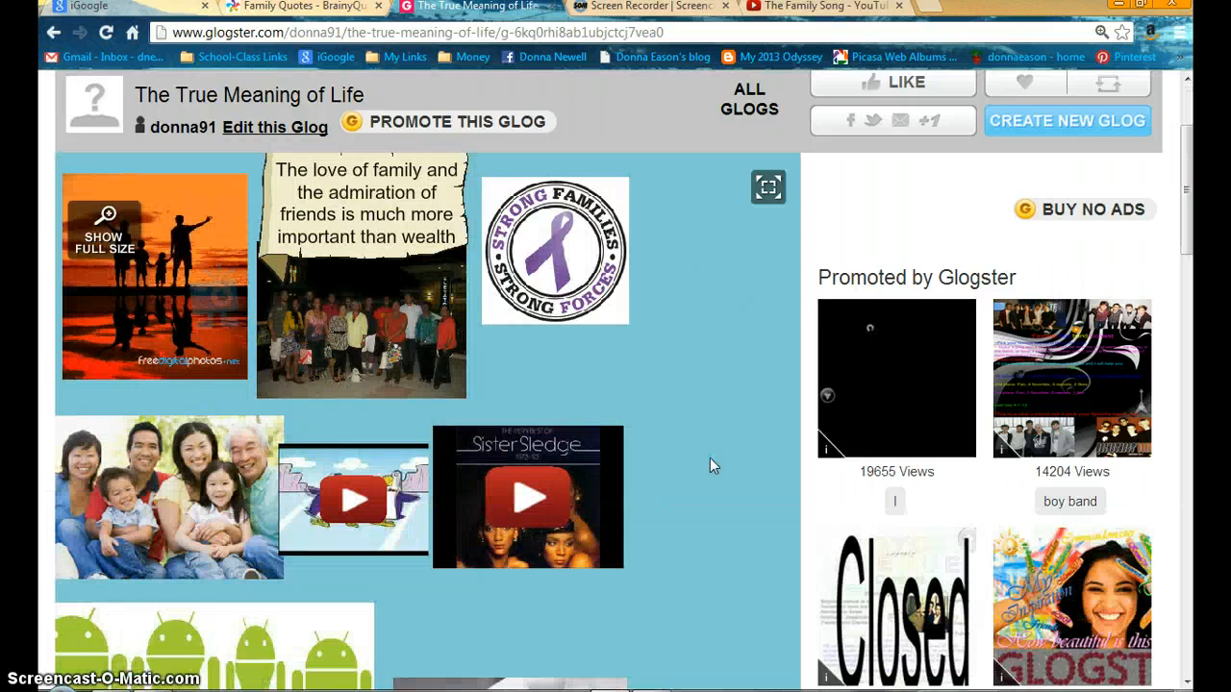
pyautogui.scroll(2, 709, 457)
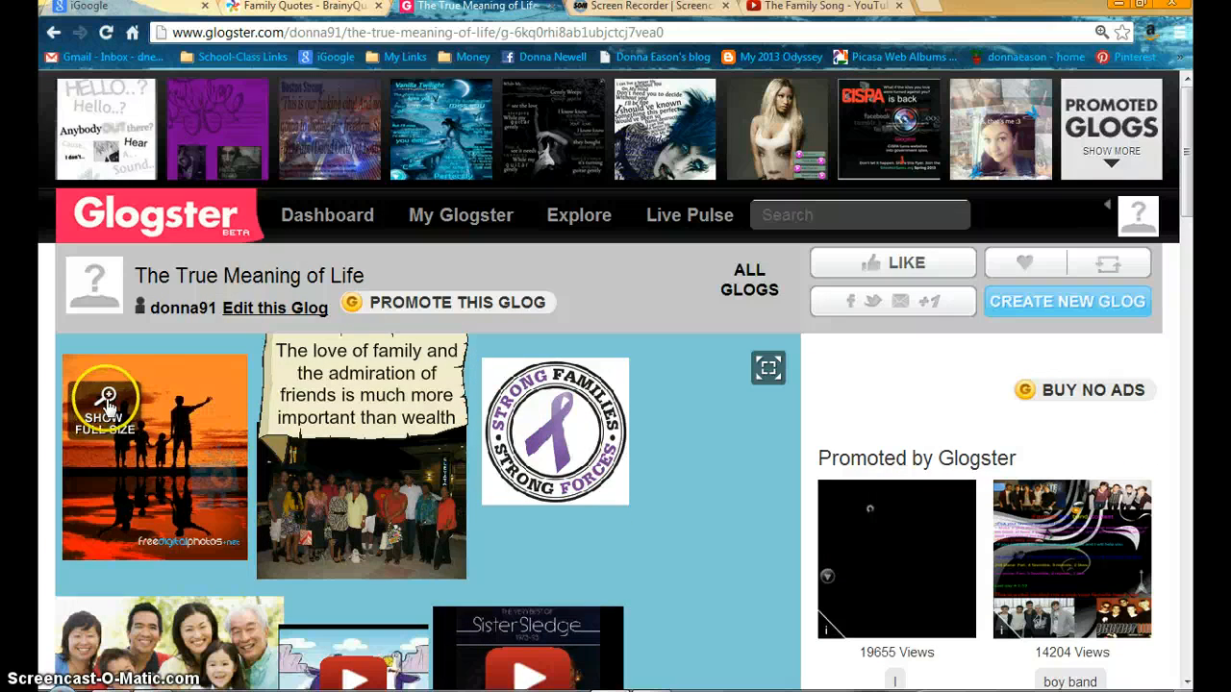
pyautogui.click(178, 408)
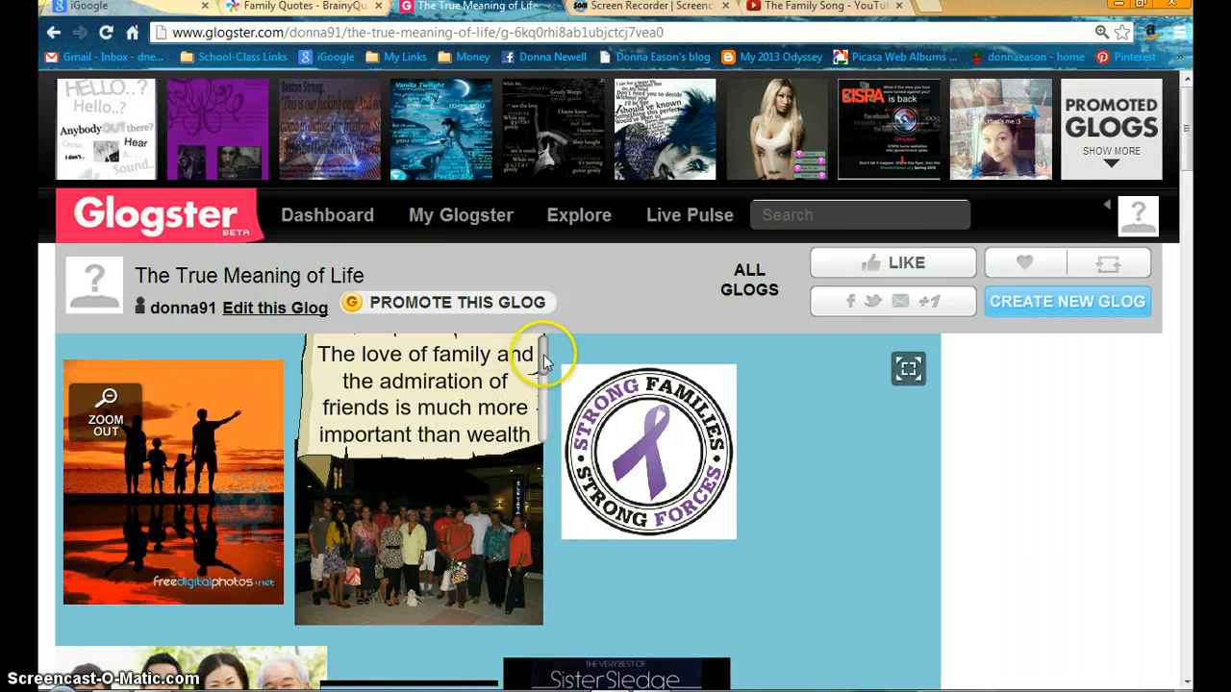
pyautogui.moveTo(543, 360)
pyautogui.mouseDown()
pyautogui.moveTo(543, 407)
pyautogui.moveTo(547, 343)
pyautogui.mouseUp()
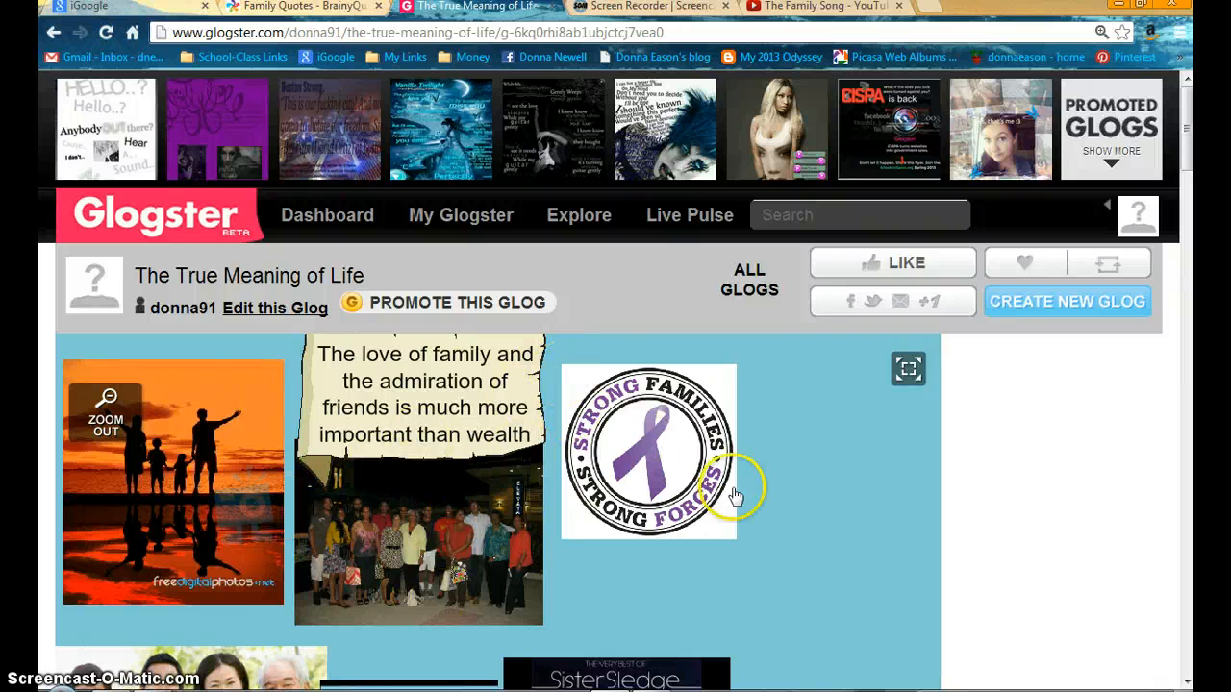
pyautogui.scroll(-7, 853, 512)
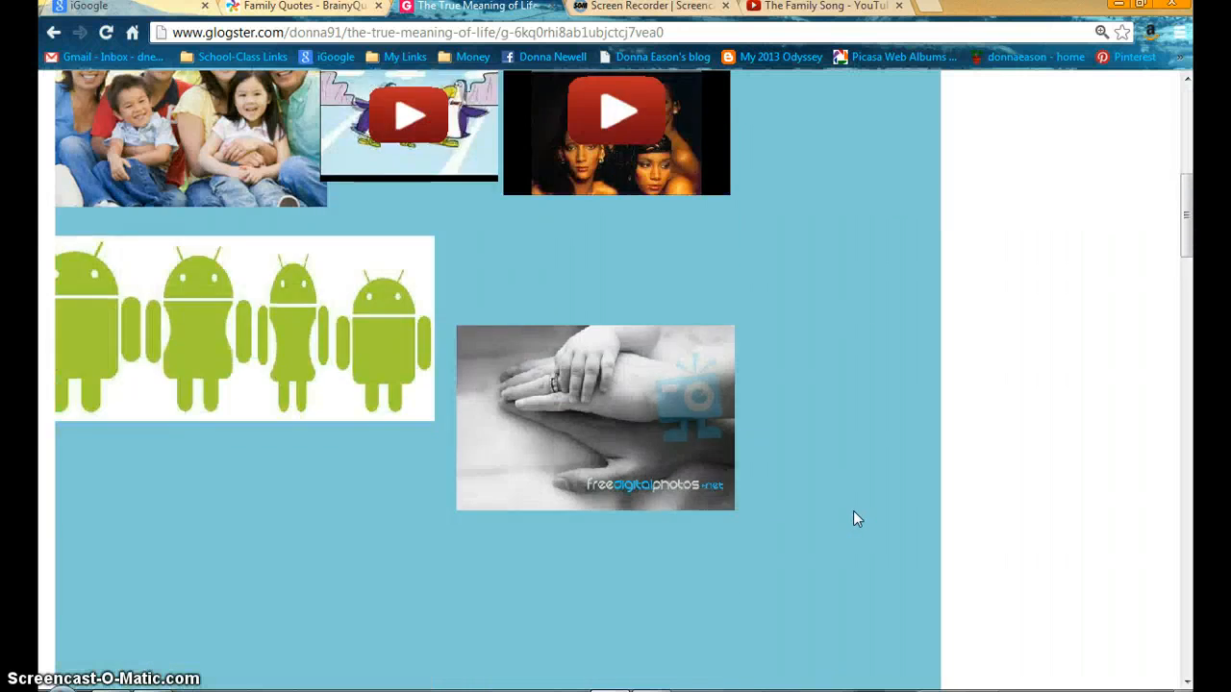
pyautogui.scroll(-5, 853, 511)
pyautogui.scroll(8, 854, 514)
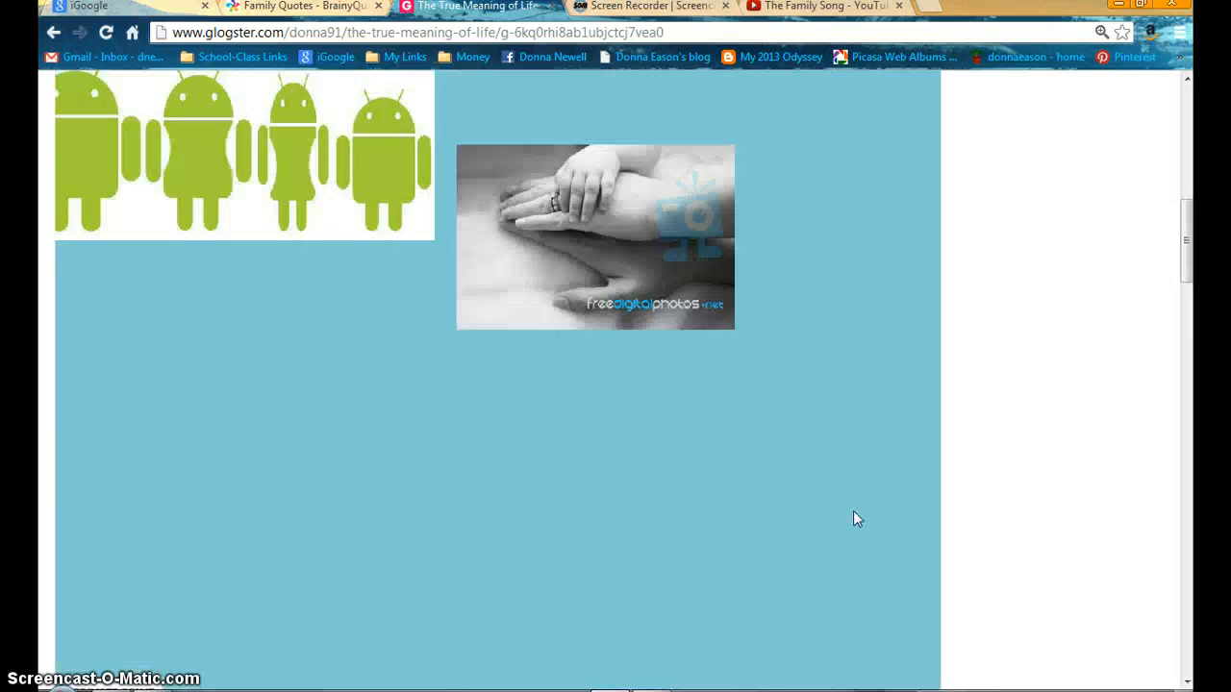
pyautogui.click(811, 503)
pyautogui.scroll(3, 810, 503)
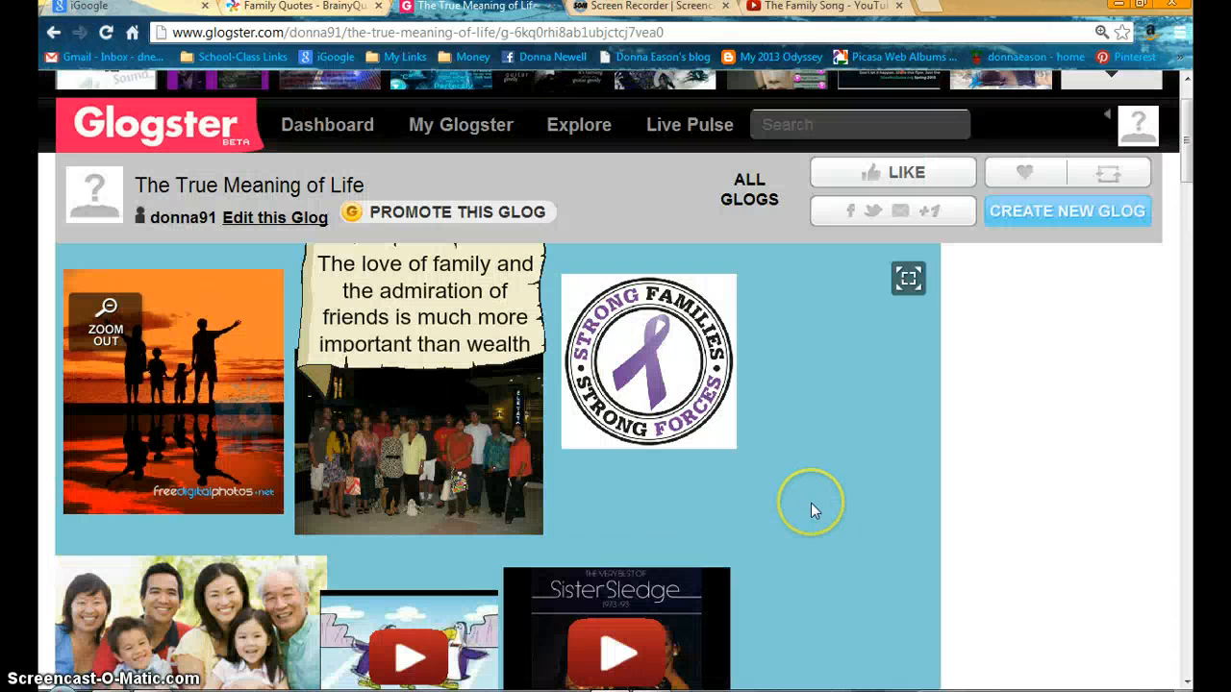